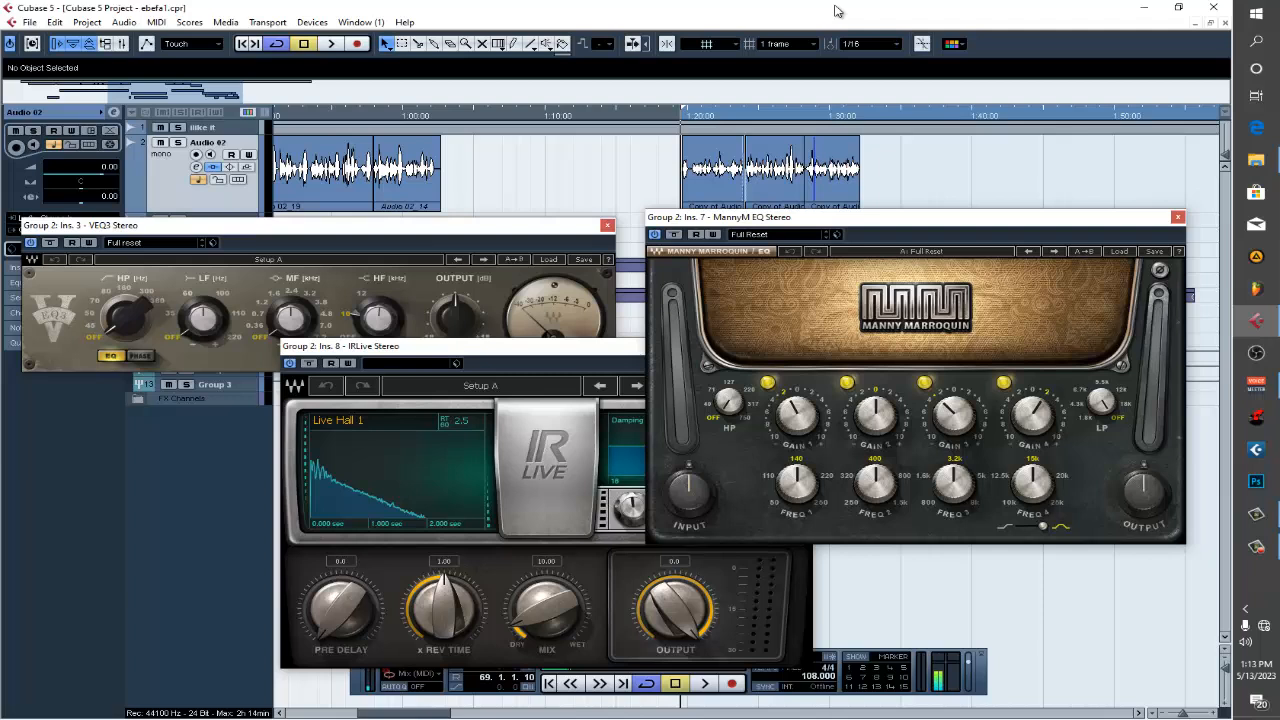
Start playback, save the project, and close the MannyM EQ, VEQ3 and IRLive plug-in windows.
key("space")
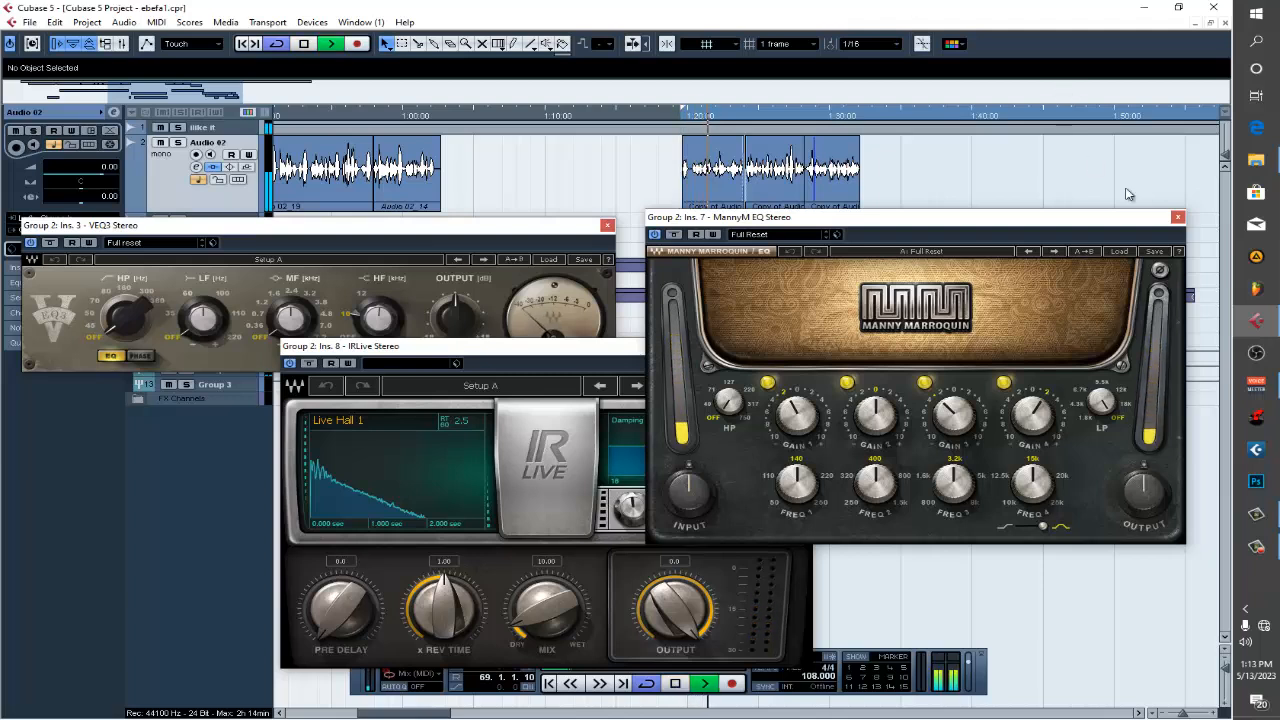
left_click(1177, 218)
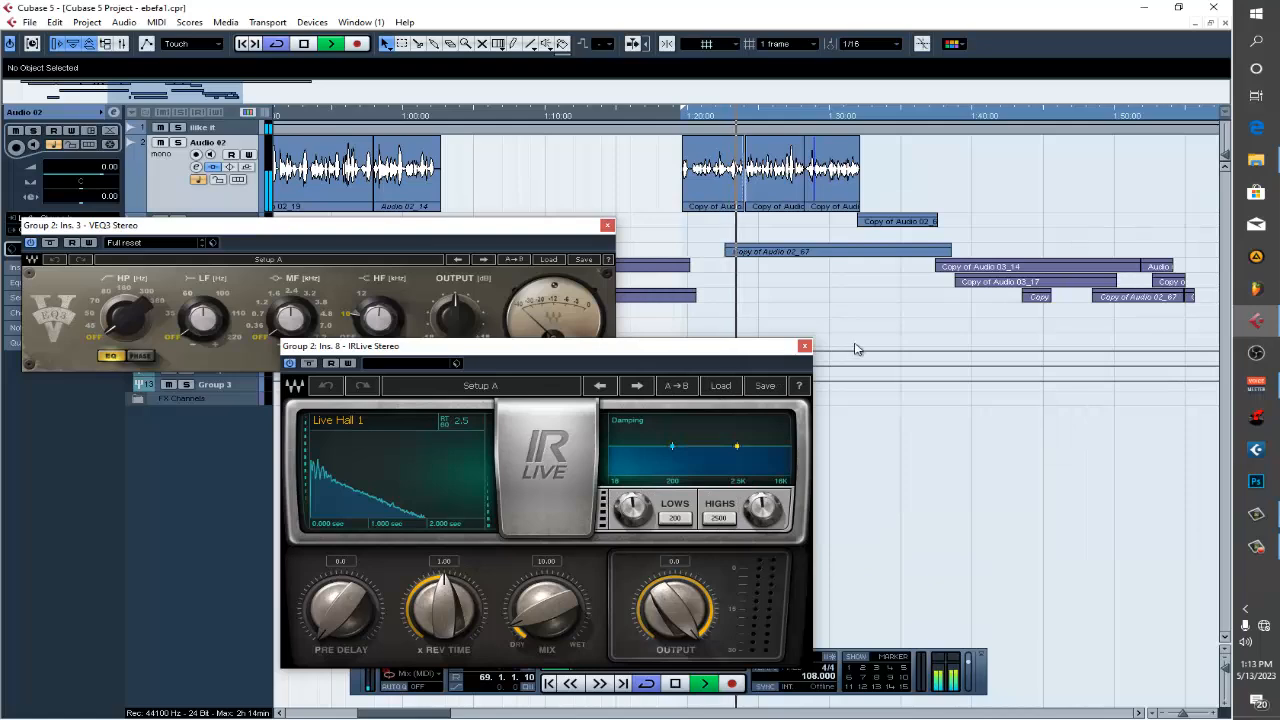
left_click(606, 226)
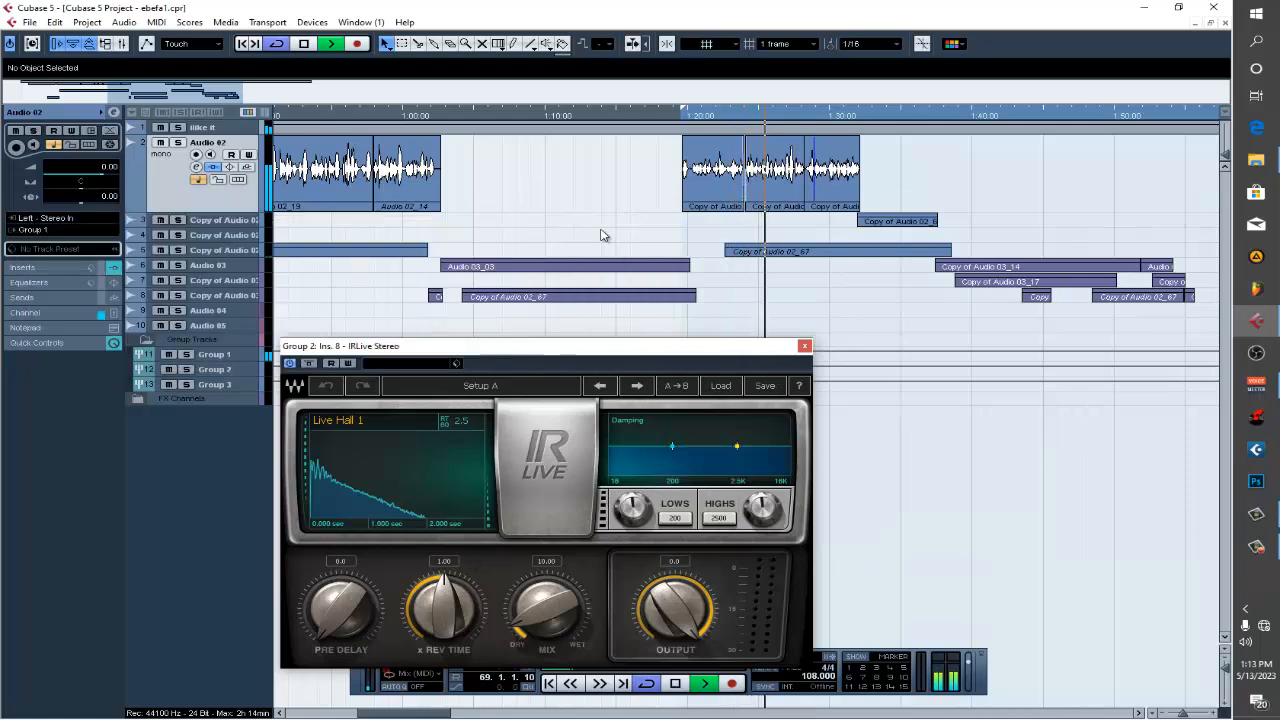
left_click(30, 23)
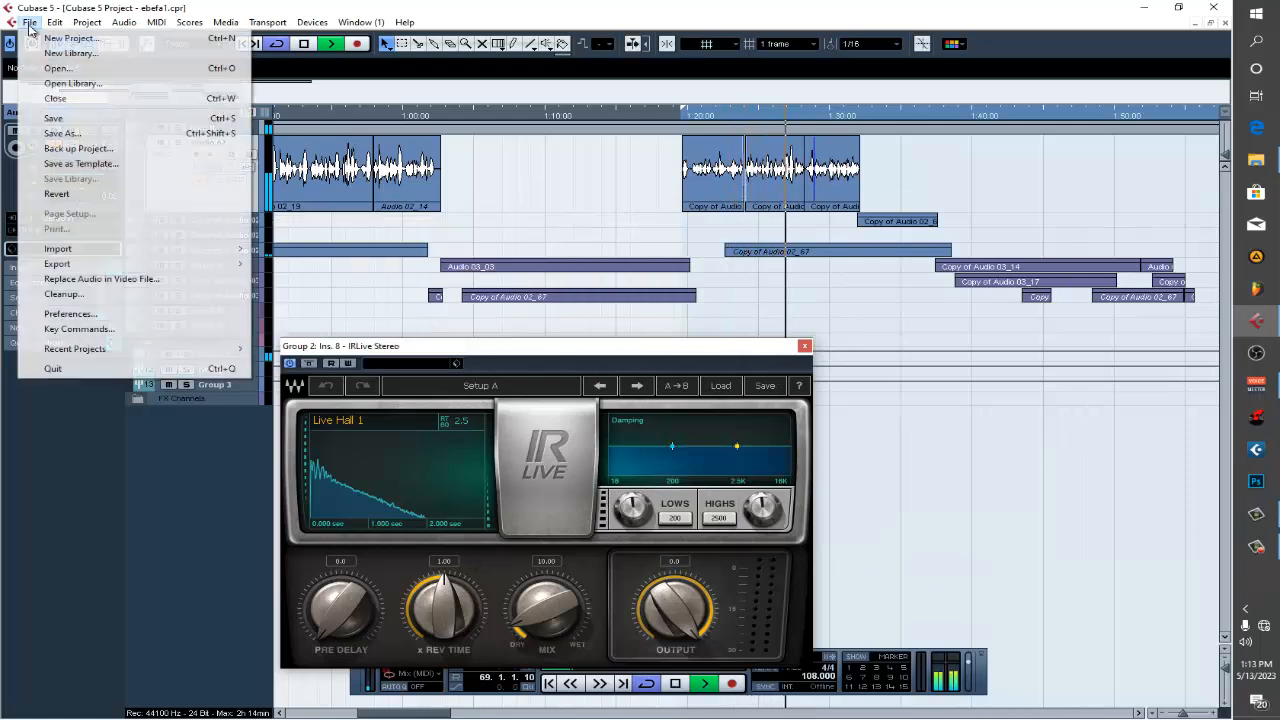
left_click(70, 118)
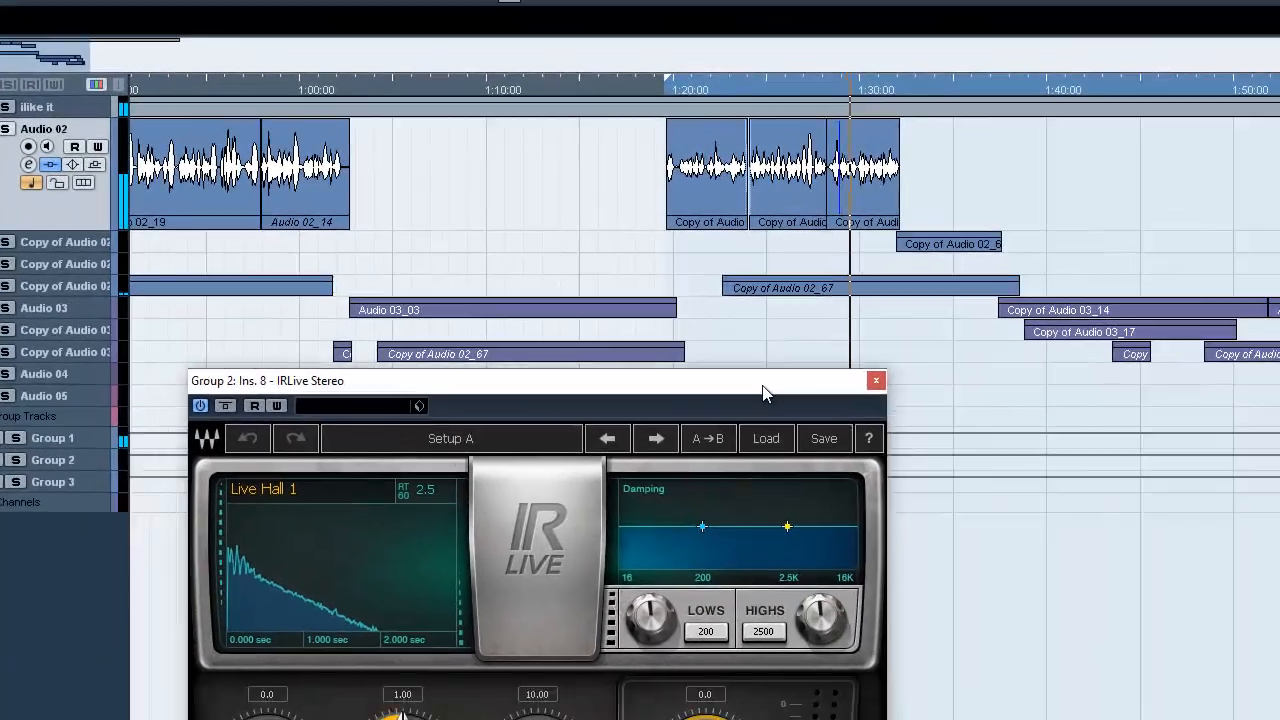
left_click(818, 396)
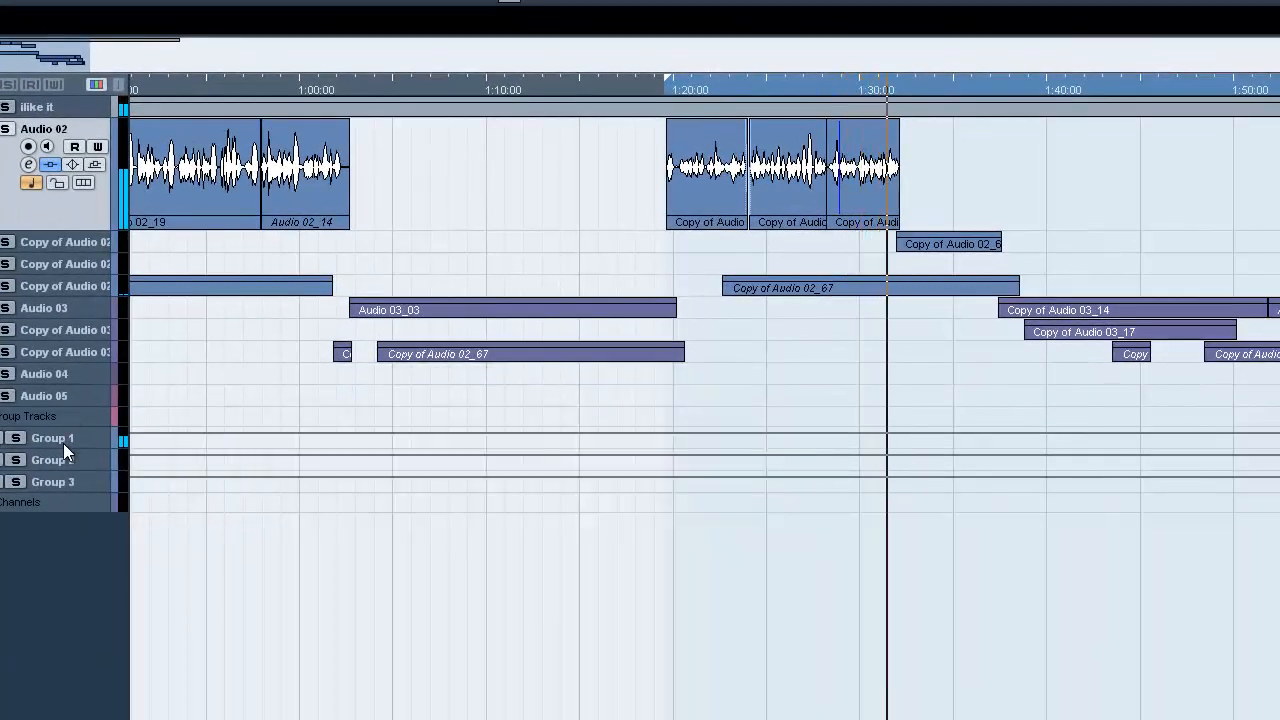
Increase the track heights of Group 1, Audio 02, Audio 03 and their copied tracks that hold vocal clips.
left_click_drag(63, 449, 95, 596)
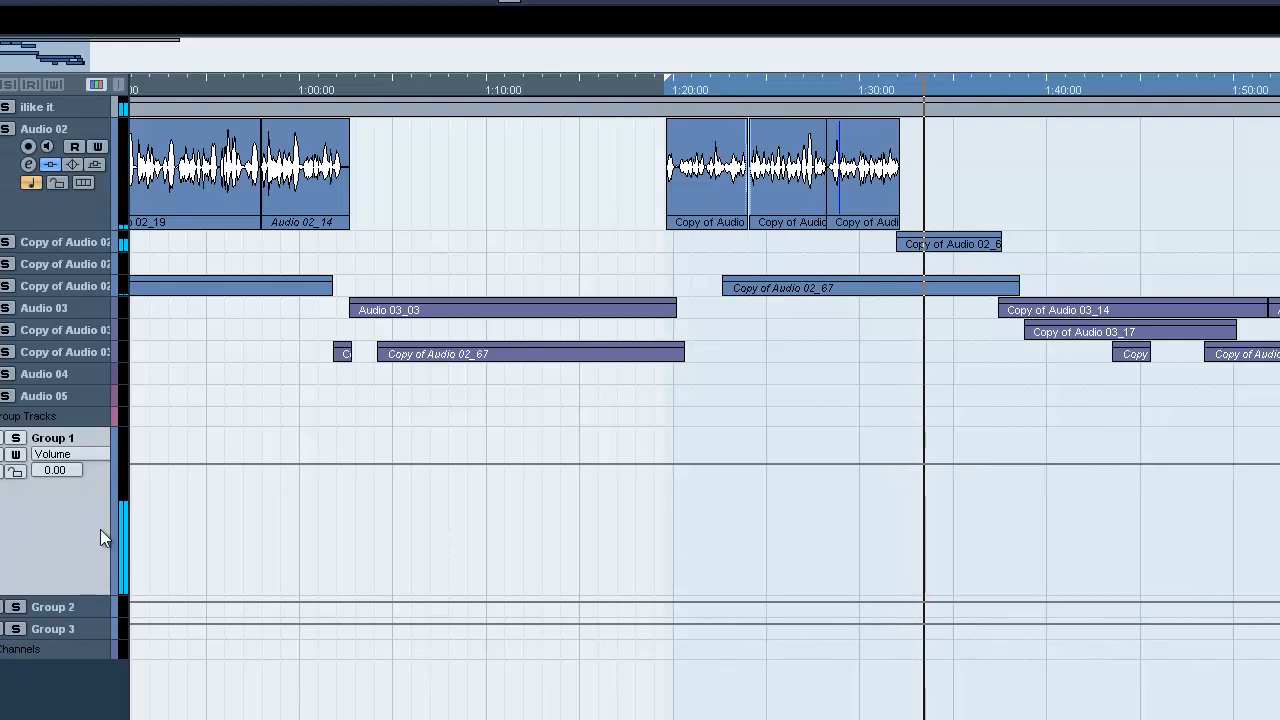
left_click_drag(85, 232, 85, 431)
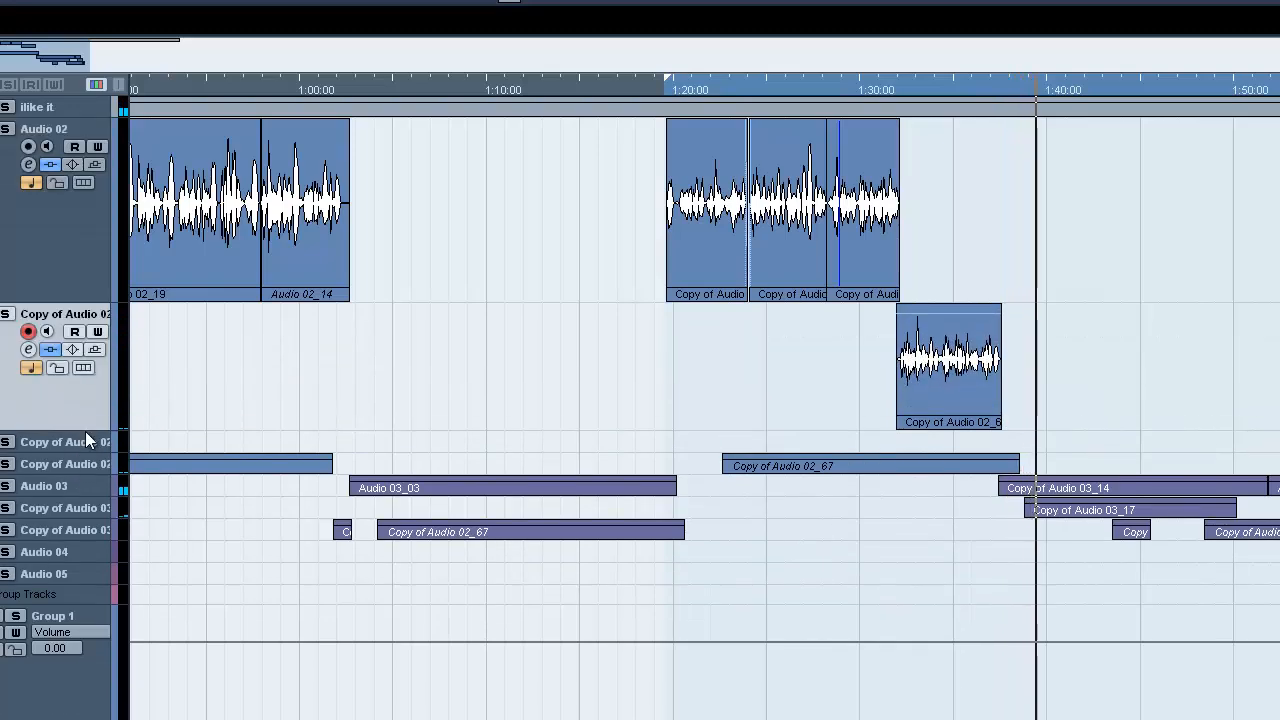
left_click_drag(92, 64, 422, 92)
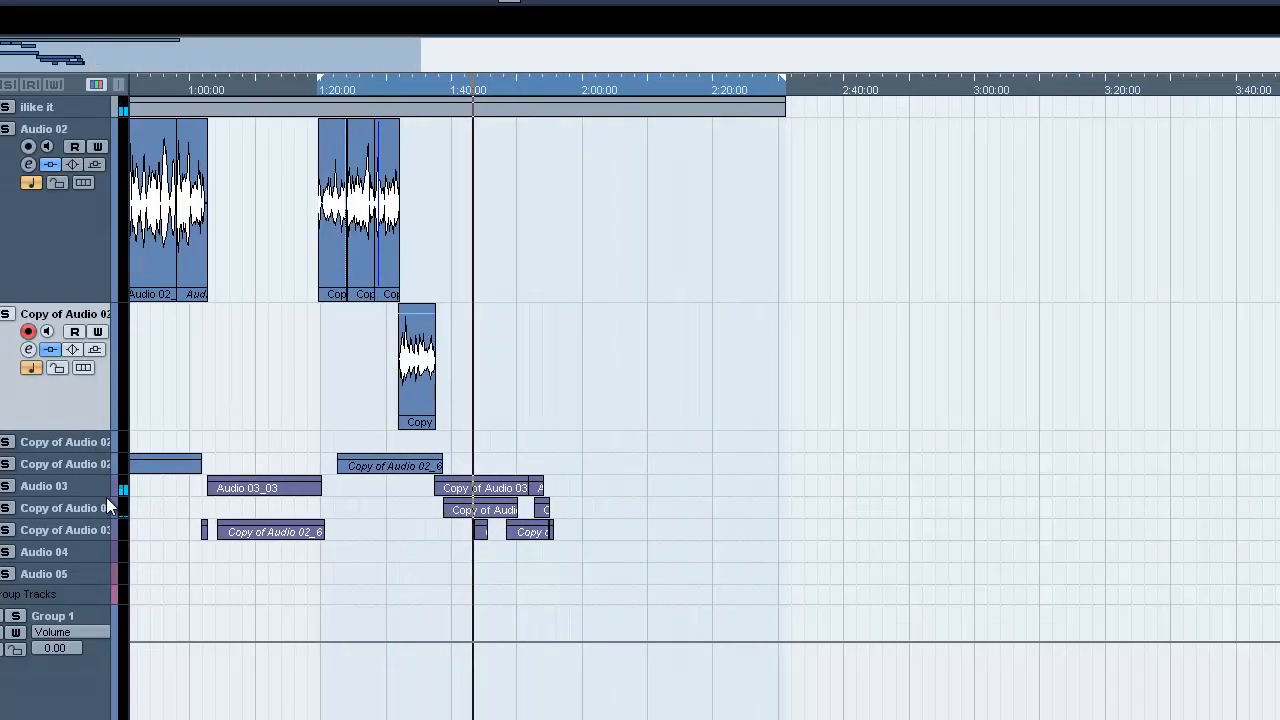
left_click_drag(91, 496, 88, 538)
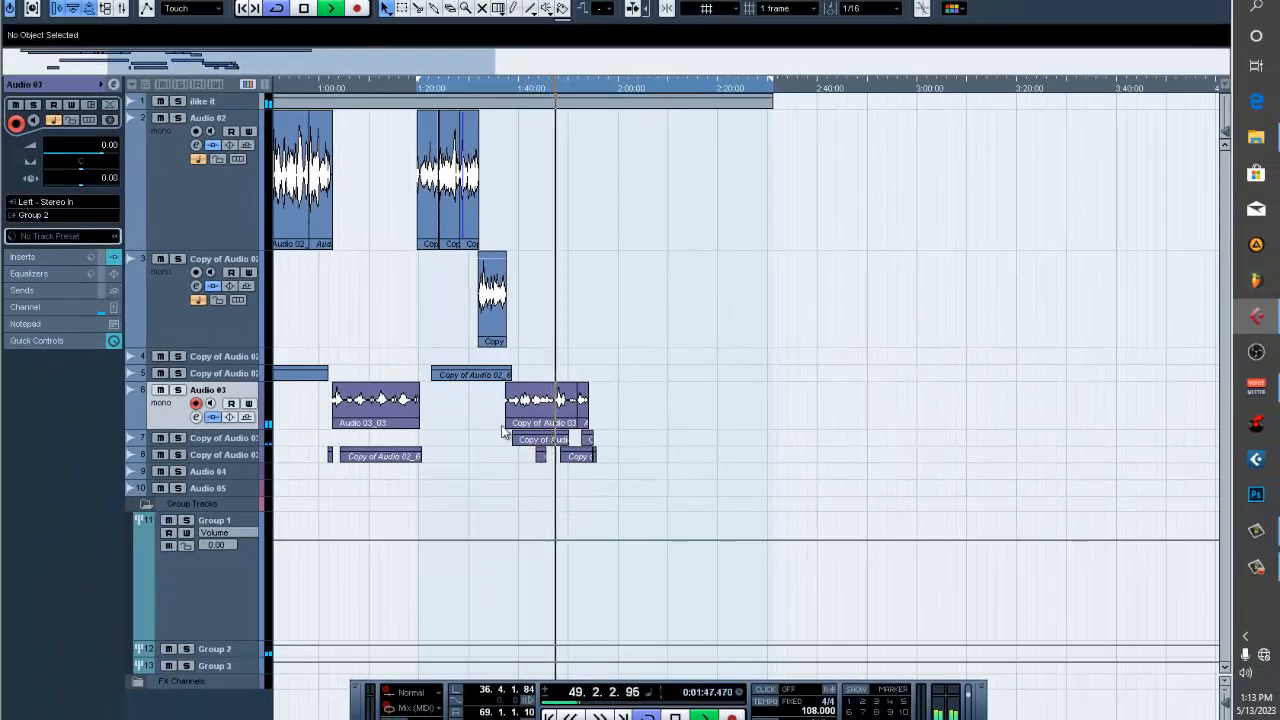
left_click_drag(247, 444, 245, 548)
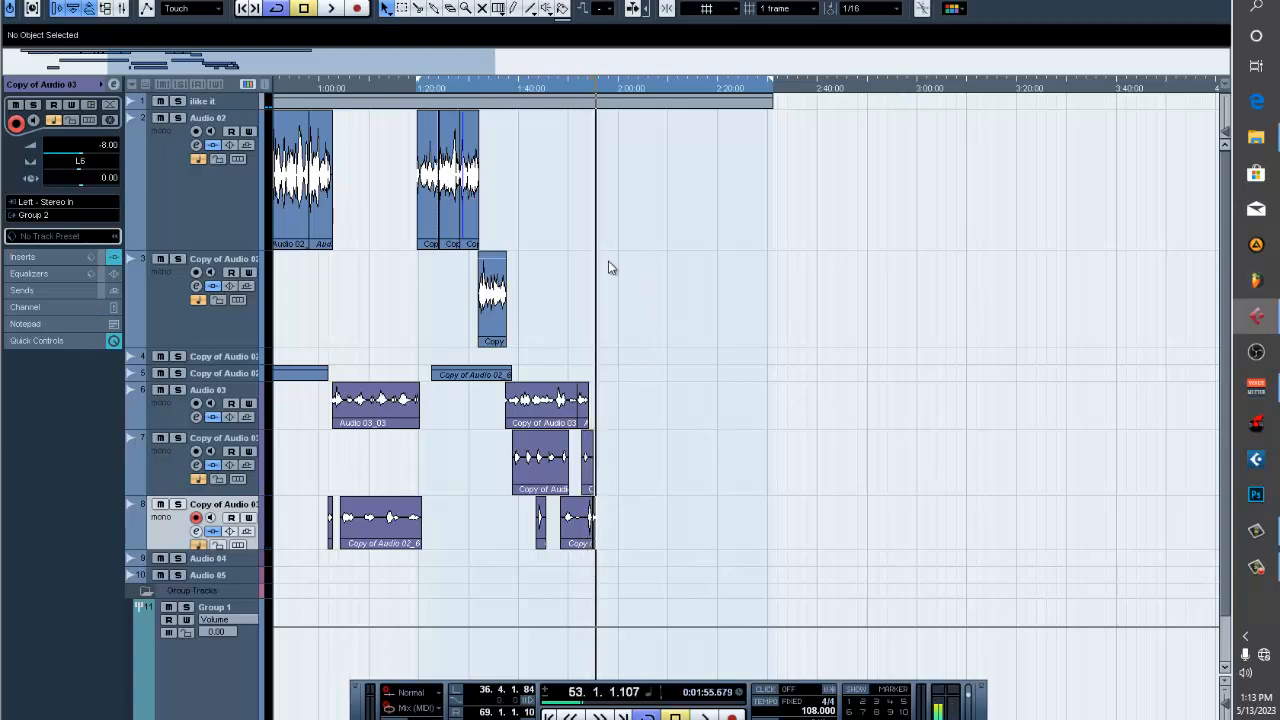
Return the playhead to the left locator and solo the Group 1 track.
left_click_drag(120, 72, 224, 69)
left_click_drag(314, 70, 214, 76)
scroll(705, 290, "down", 1)
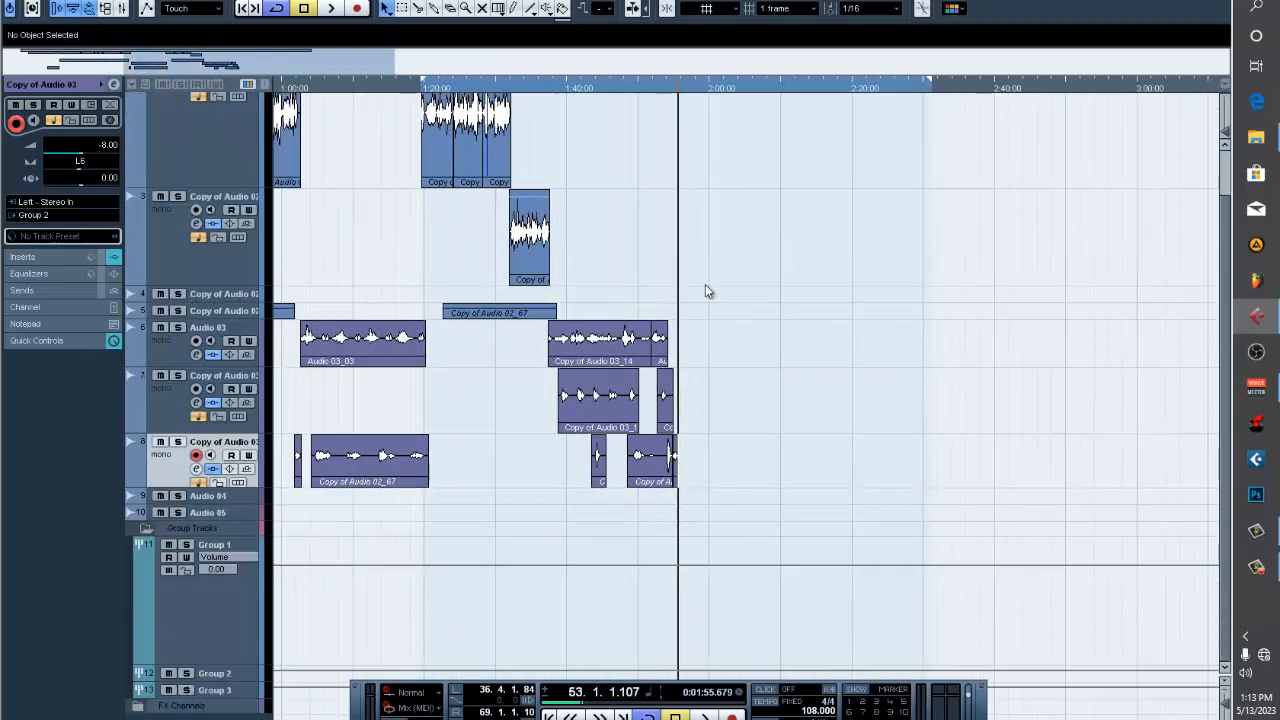
key("KP_1")
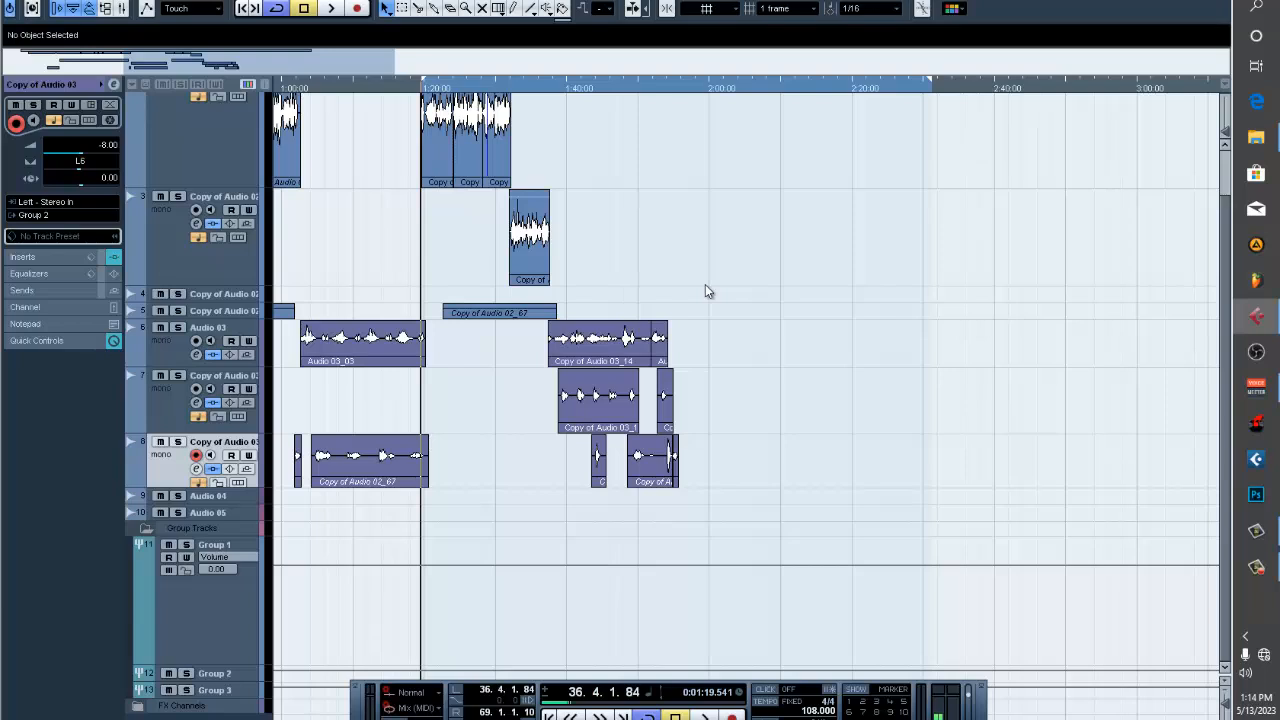
scroll(705, 291, "up", 1)
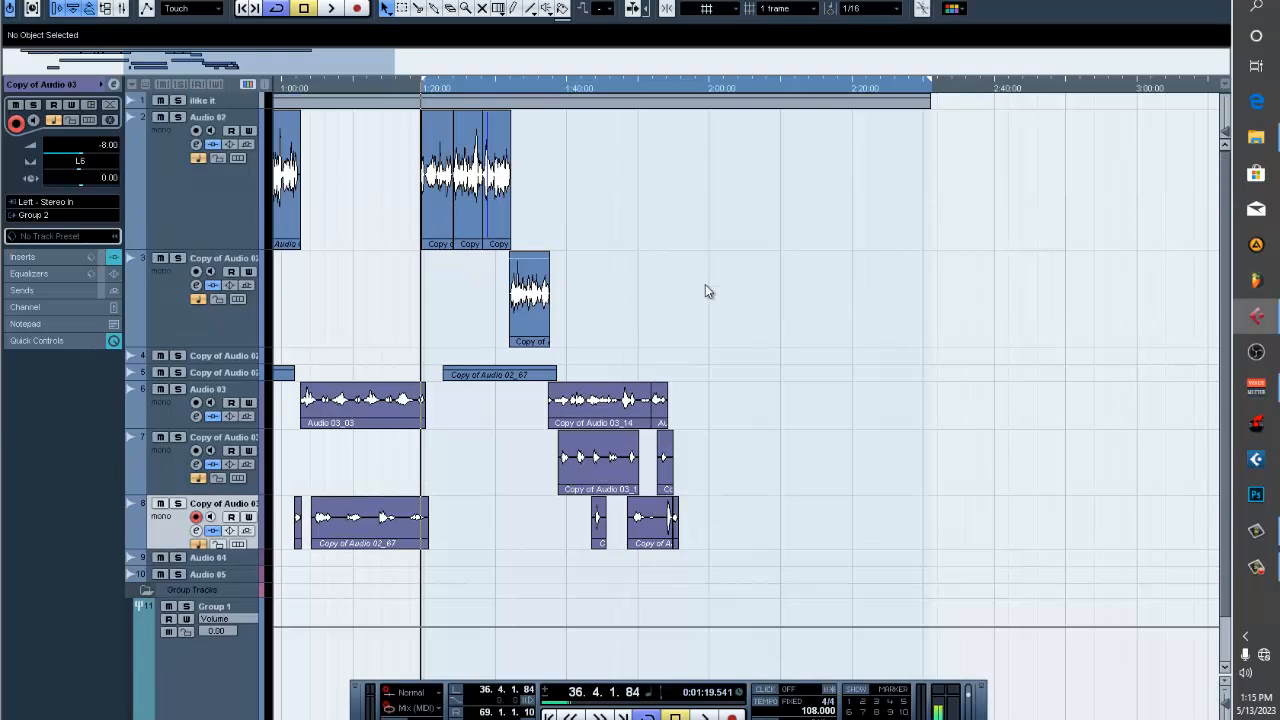
scroll(673, 254, "down", 1)
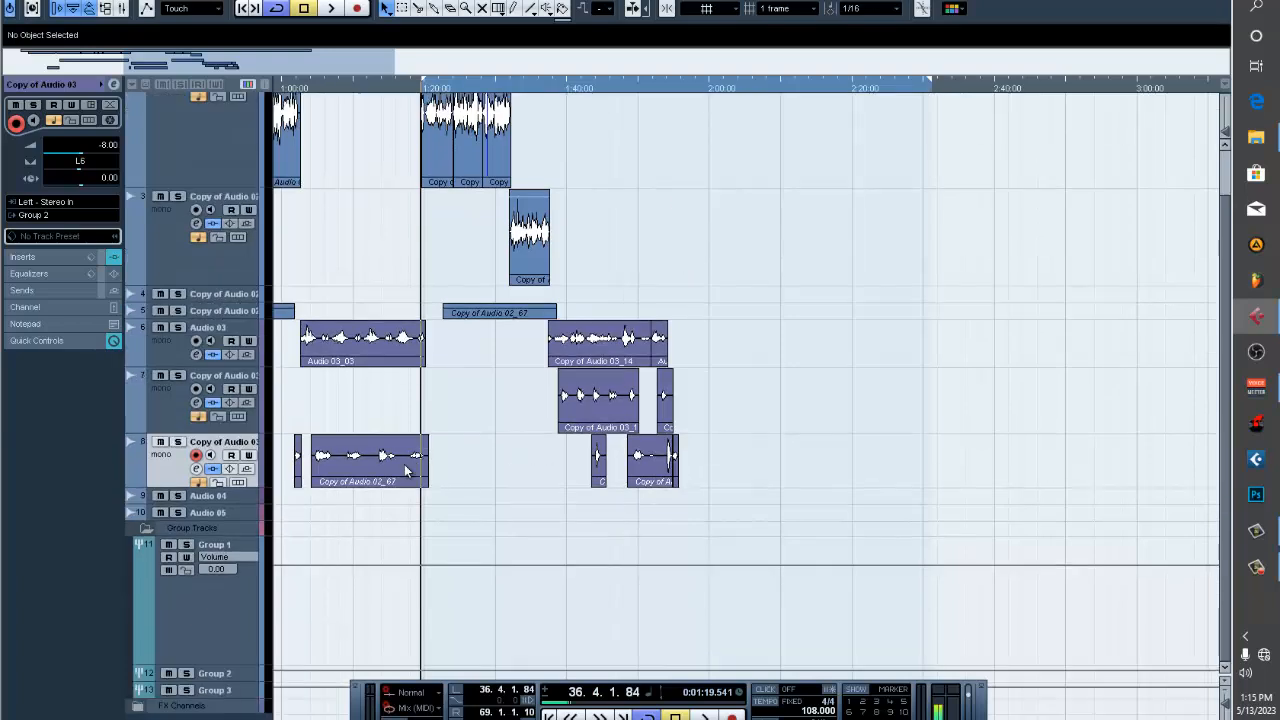
left_click(225, 603)
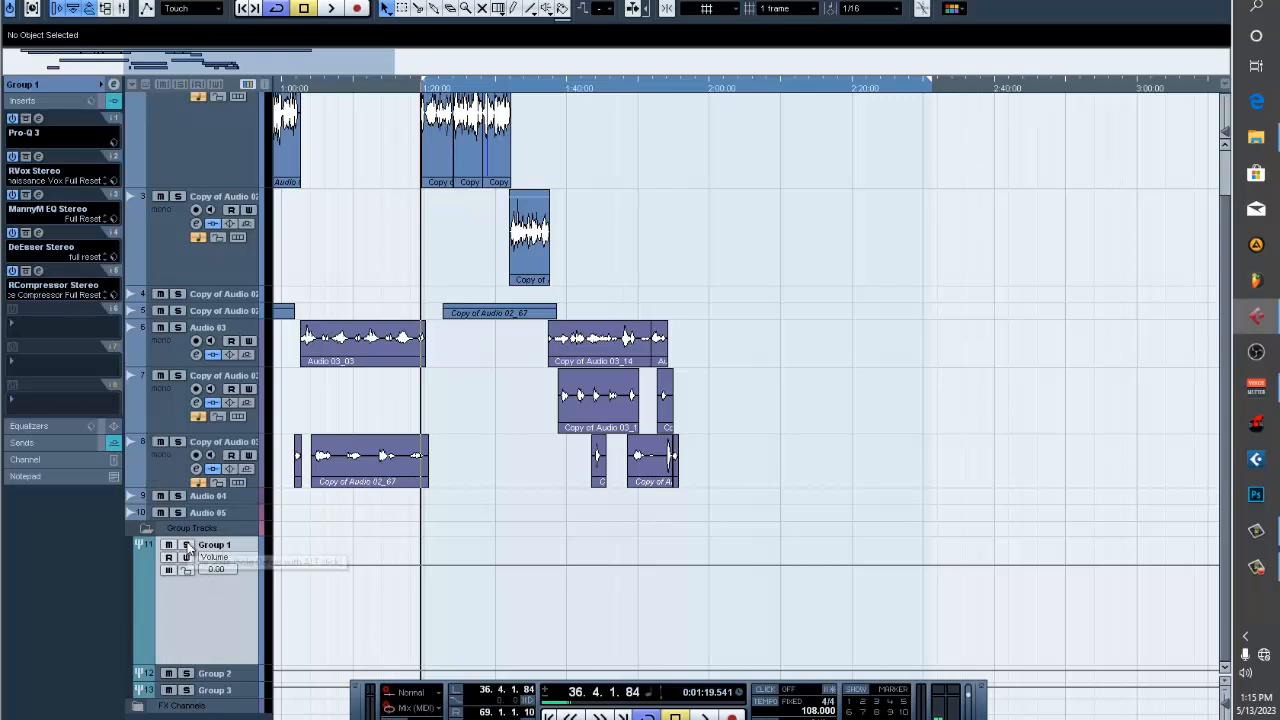
left_click(185, 544)
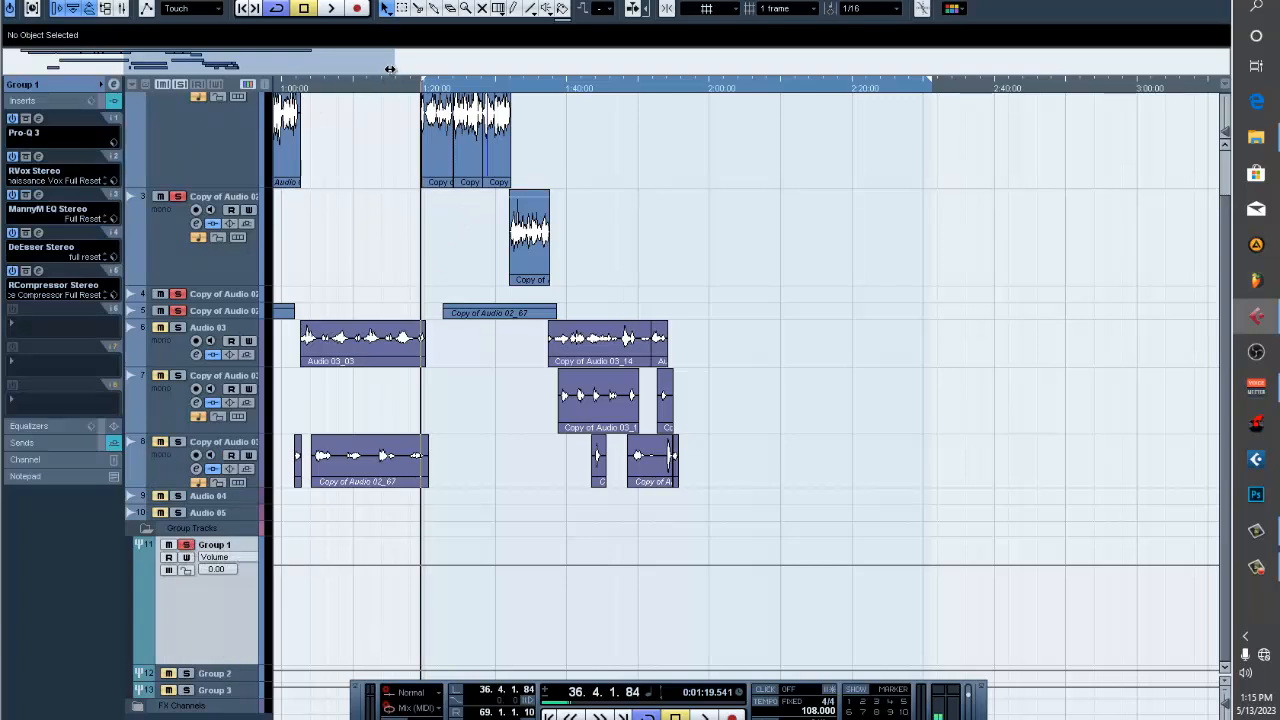
Open the C1 gate insert on the Audio 02 track and play the soloed vocal clips through it.
left_click_drag(395, 66, 280, 72)
scroll(420, 186, "up", 2)
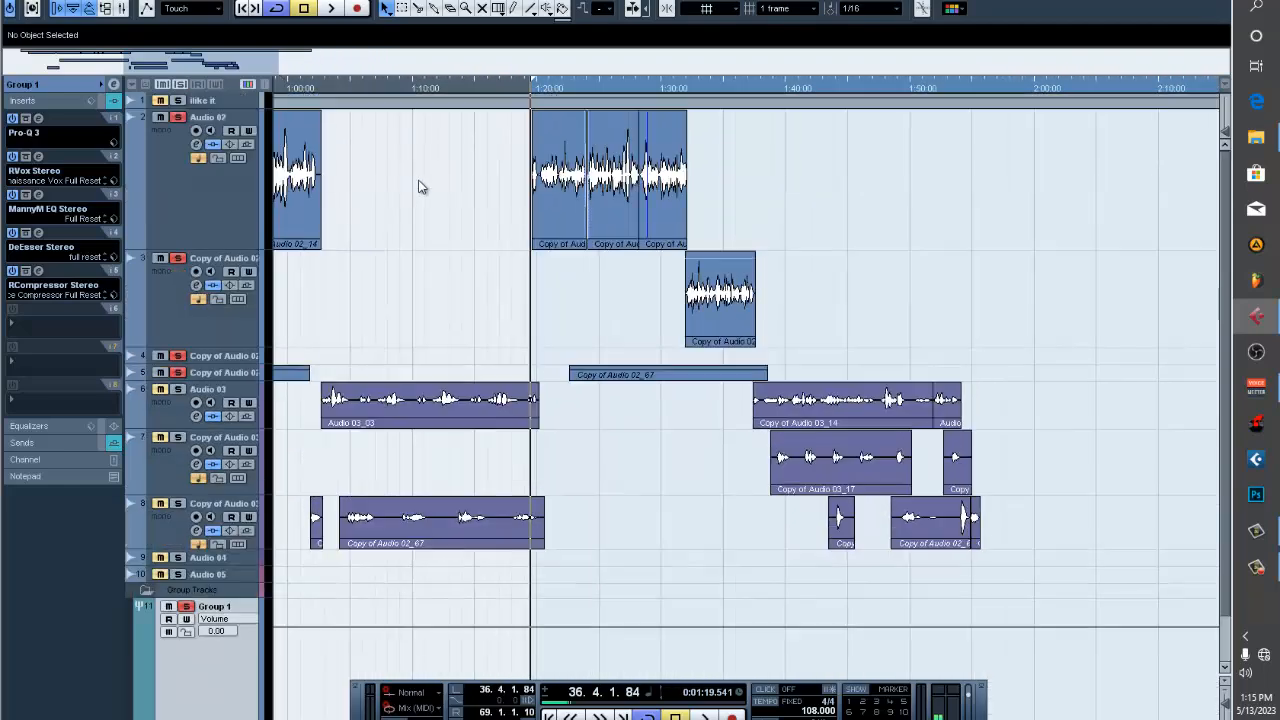
left_click(206, 228)
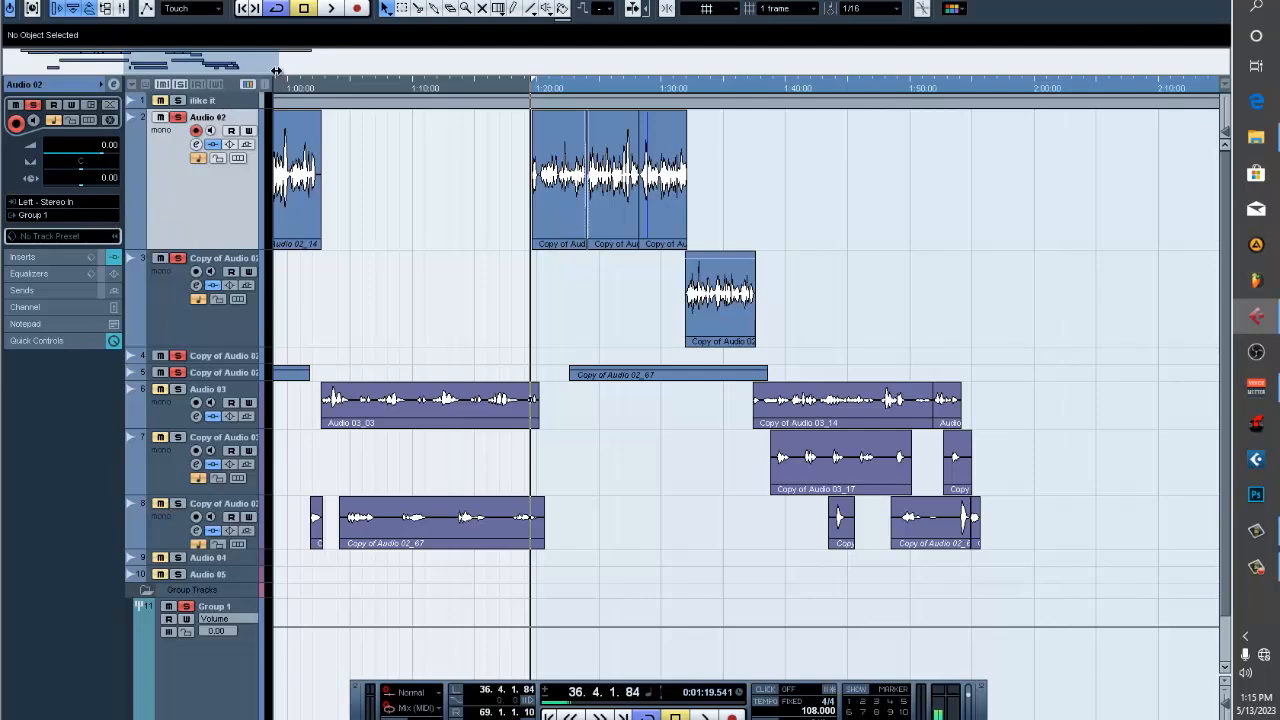
left_click_drag(276, 71, 243, 71)
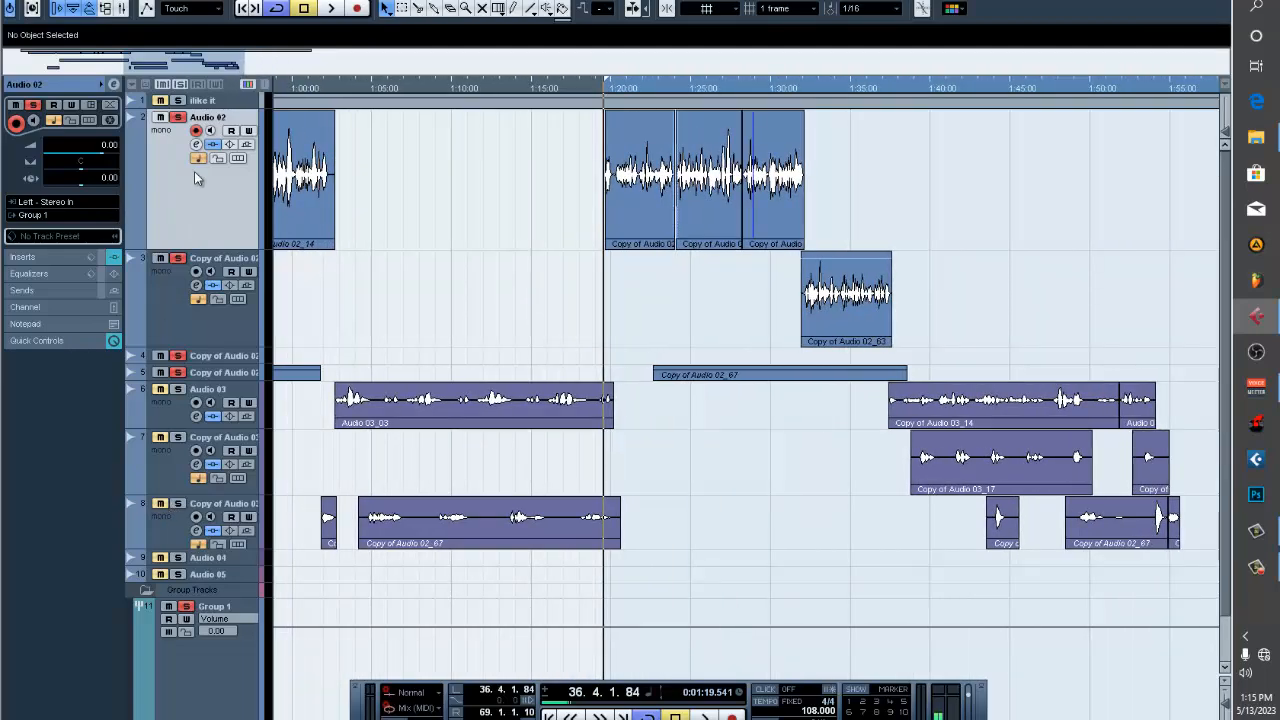
left_click(37, 256)
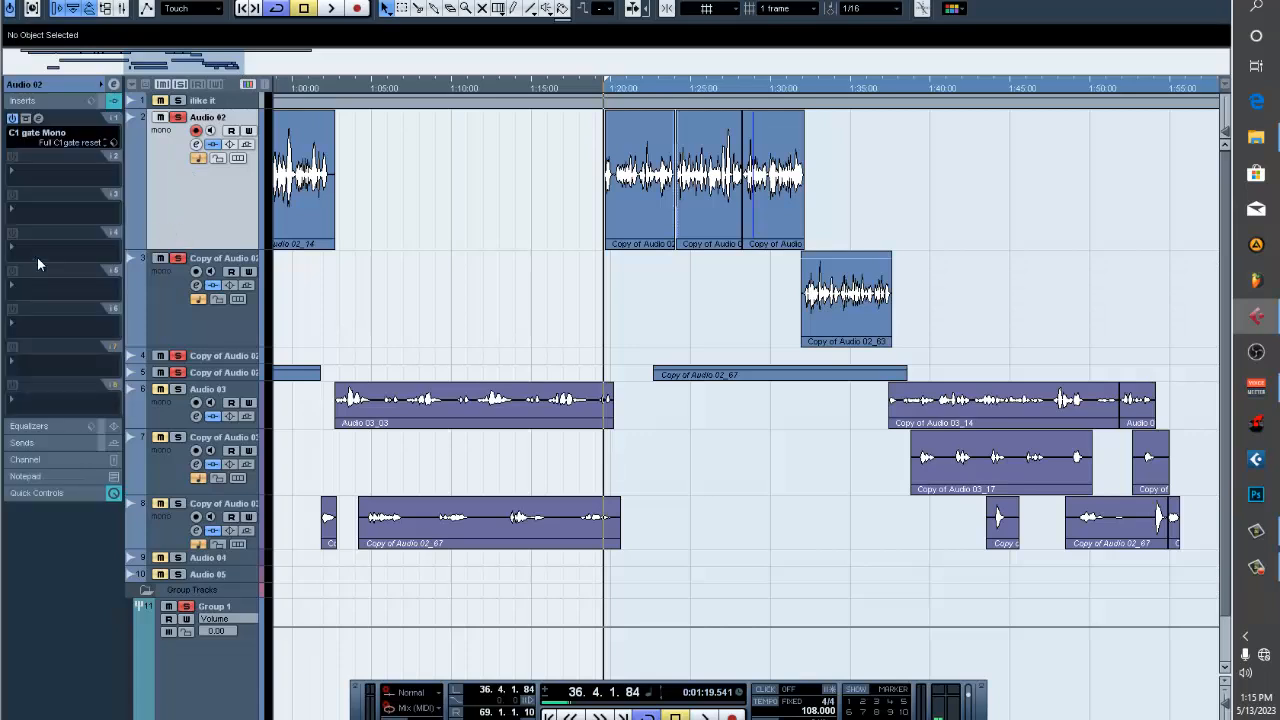
left_click(39, 119)
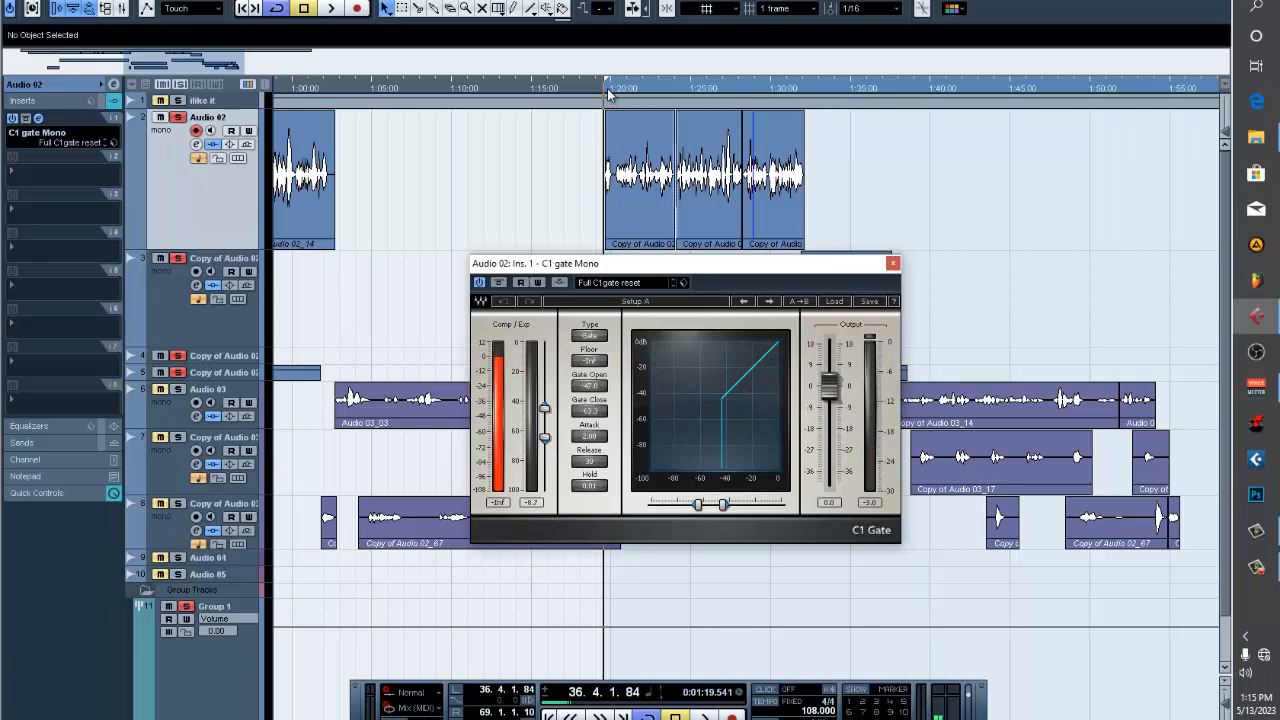
key("space")
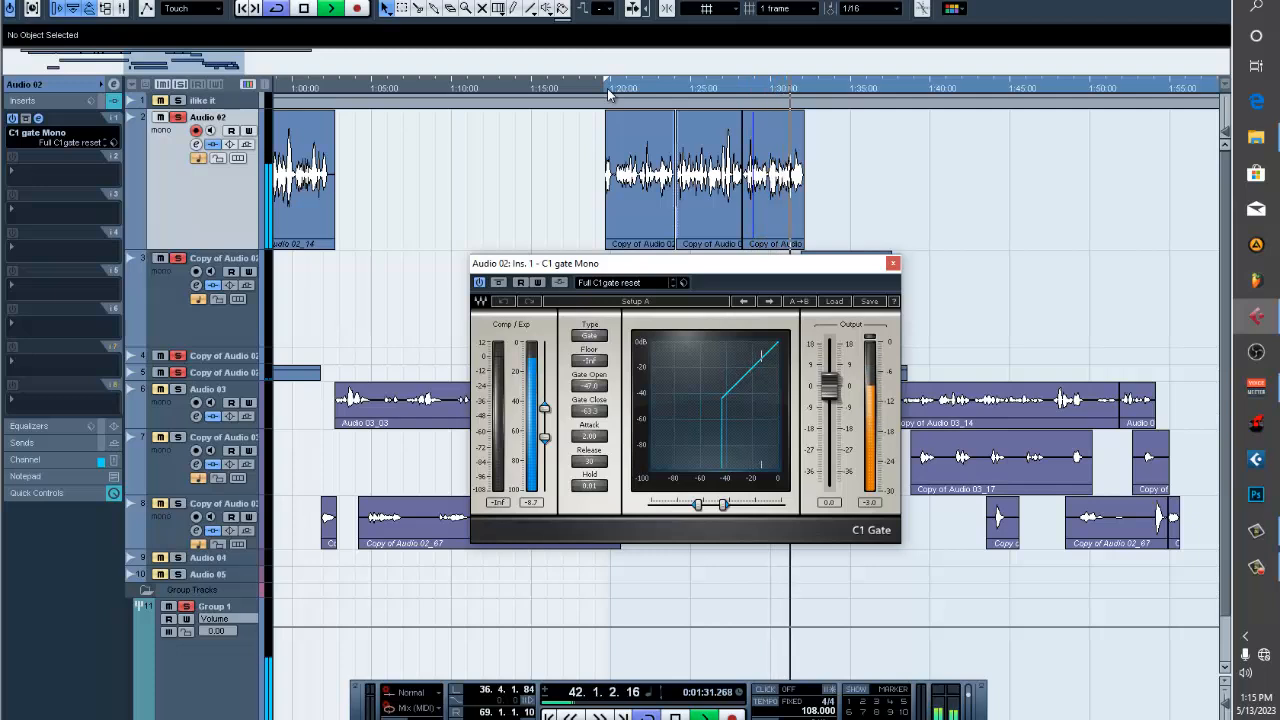
key("space")
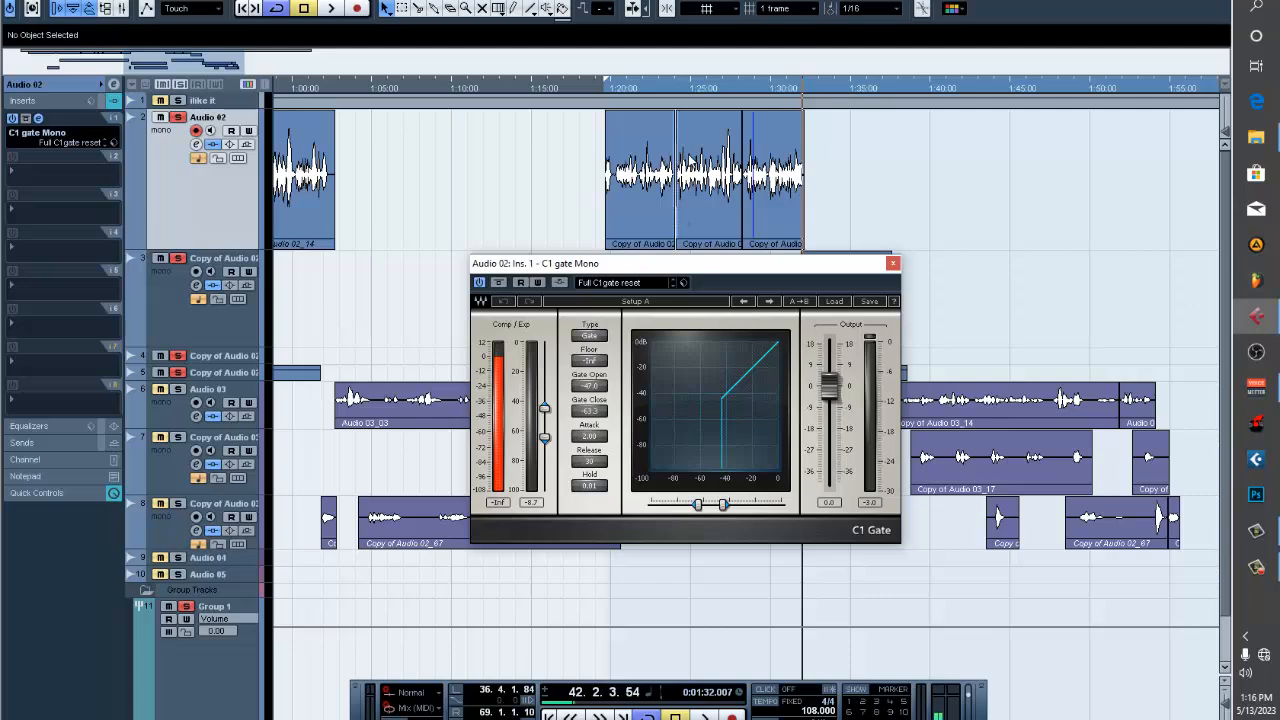
Place the playhead near the start of the Copy of Audio 02_19 clip and open the Pro-Q 3 insert on Group 1.
left_click_drag(126, 66, 200, 72)
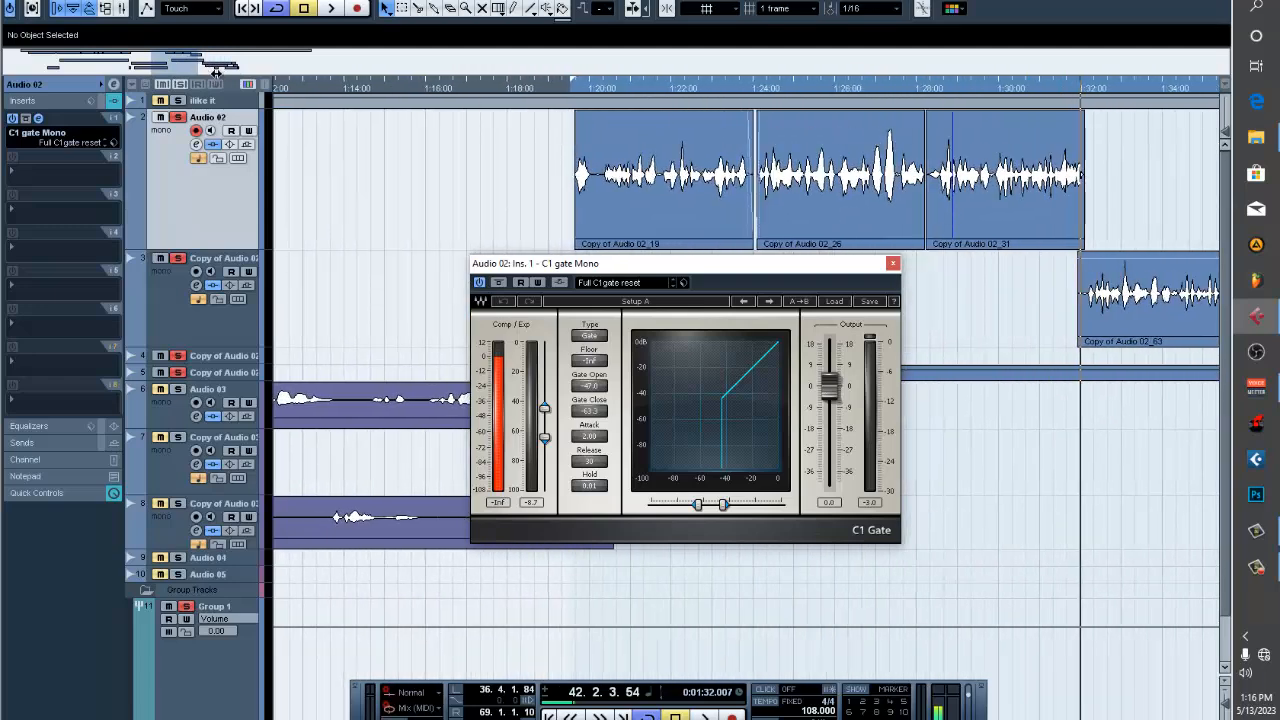
left_click(585, 89)
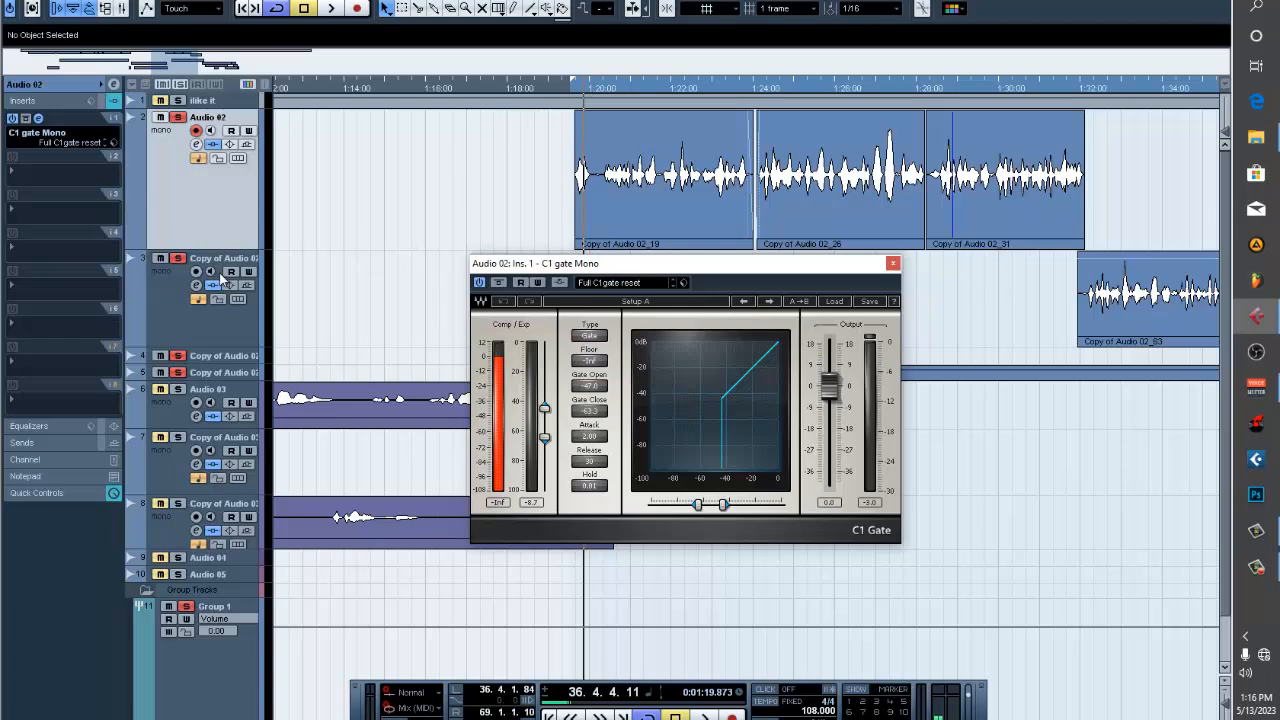
scroll(213, 274, "down", 2)
left_click(211, 606)
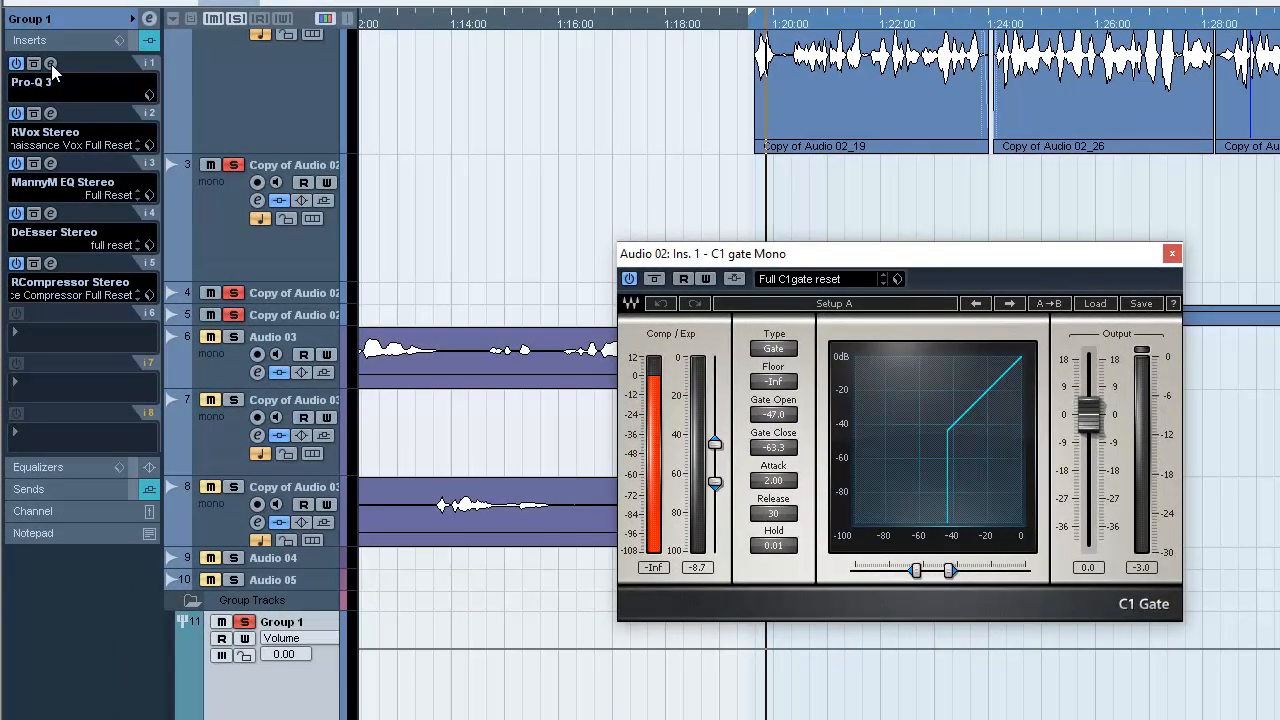
left_click(39, 119)
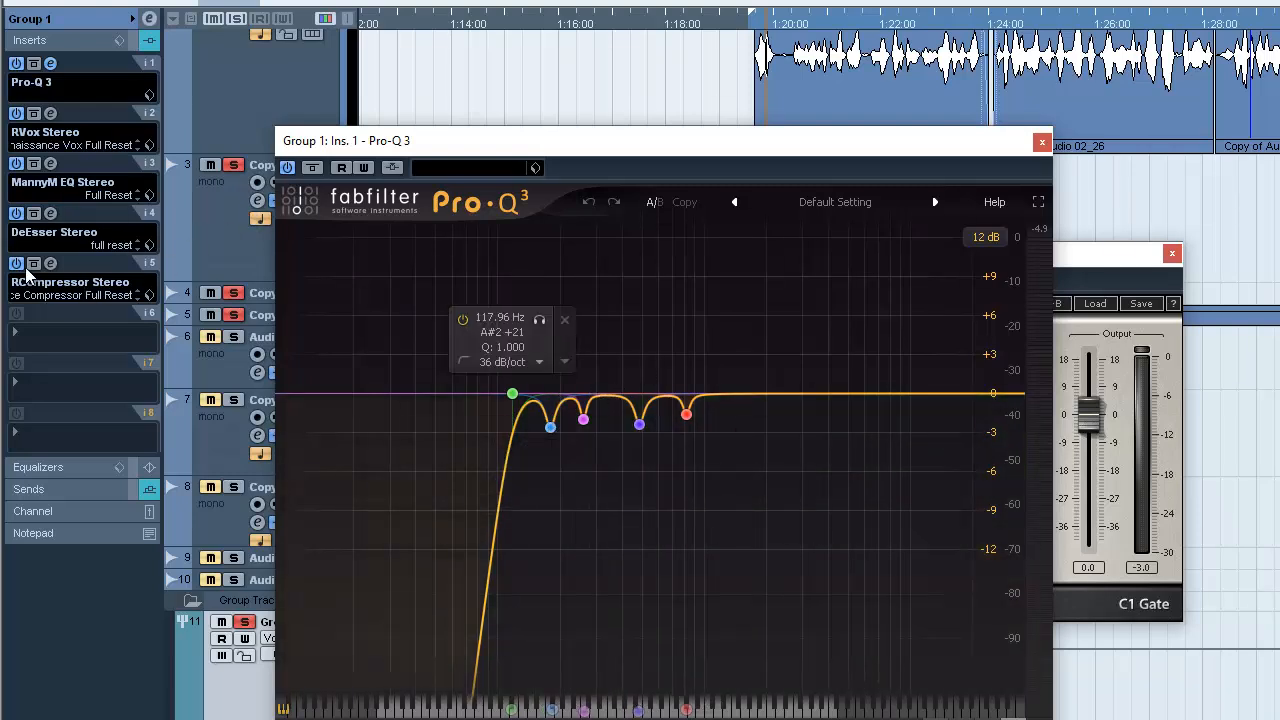
Switch off the RCompressor, DeEsser, MannyM EQ and RVox inserts on Group 1, leaving only Pro-Q 3 active.
left_click(18, 230)
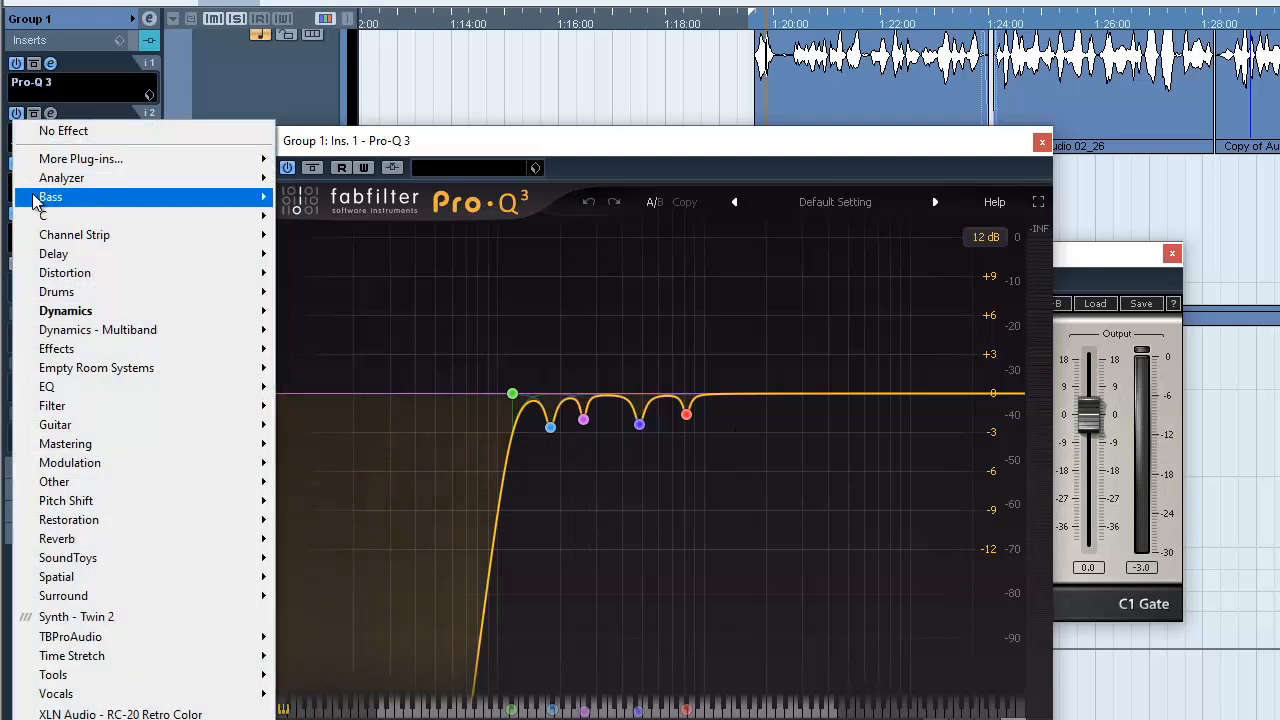
left_click(447, 81)
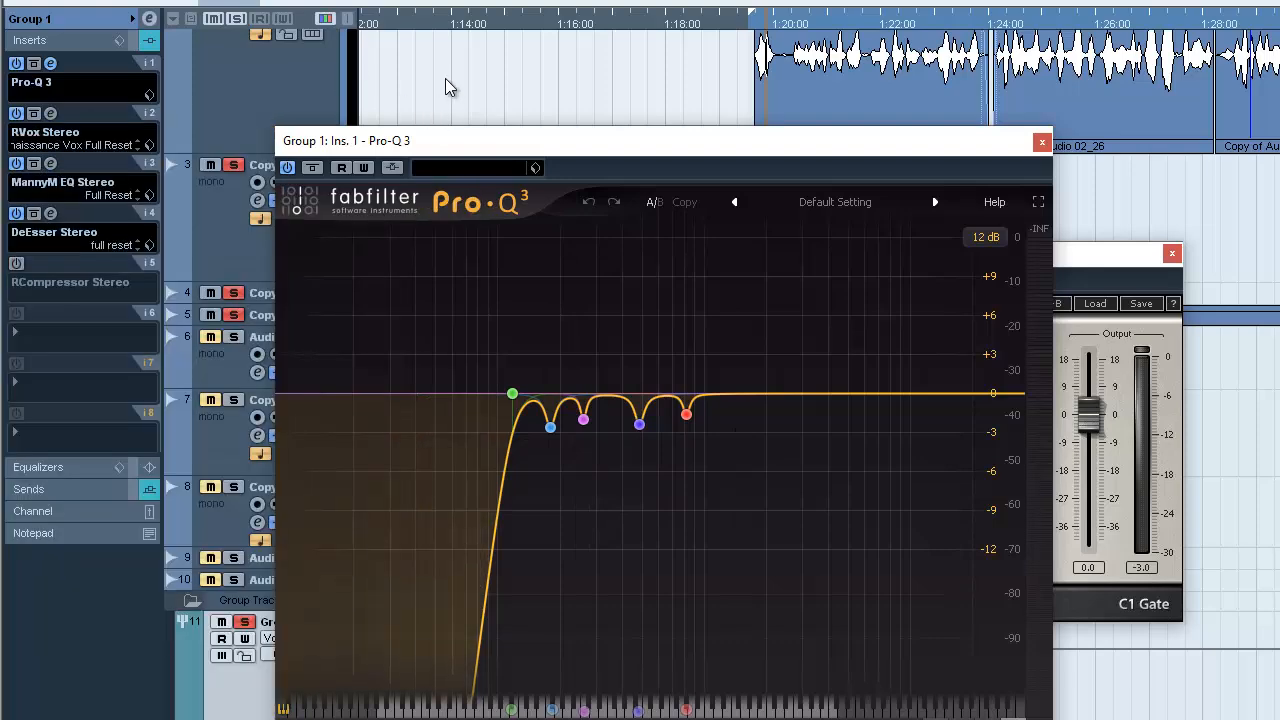
left_click(16, 213)
left_click(16, 163)
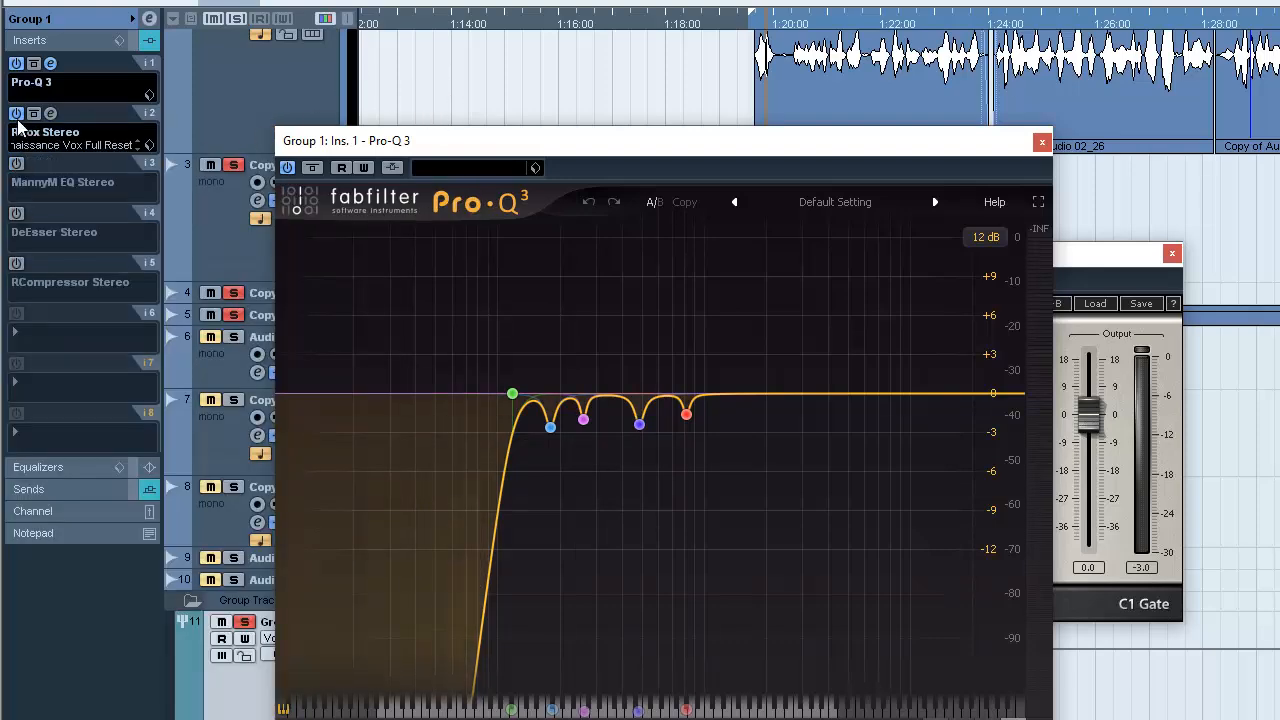
left_click(16, 113)
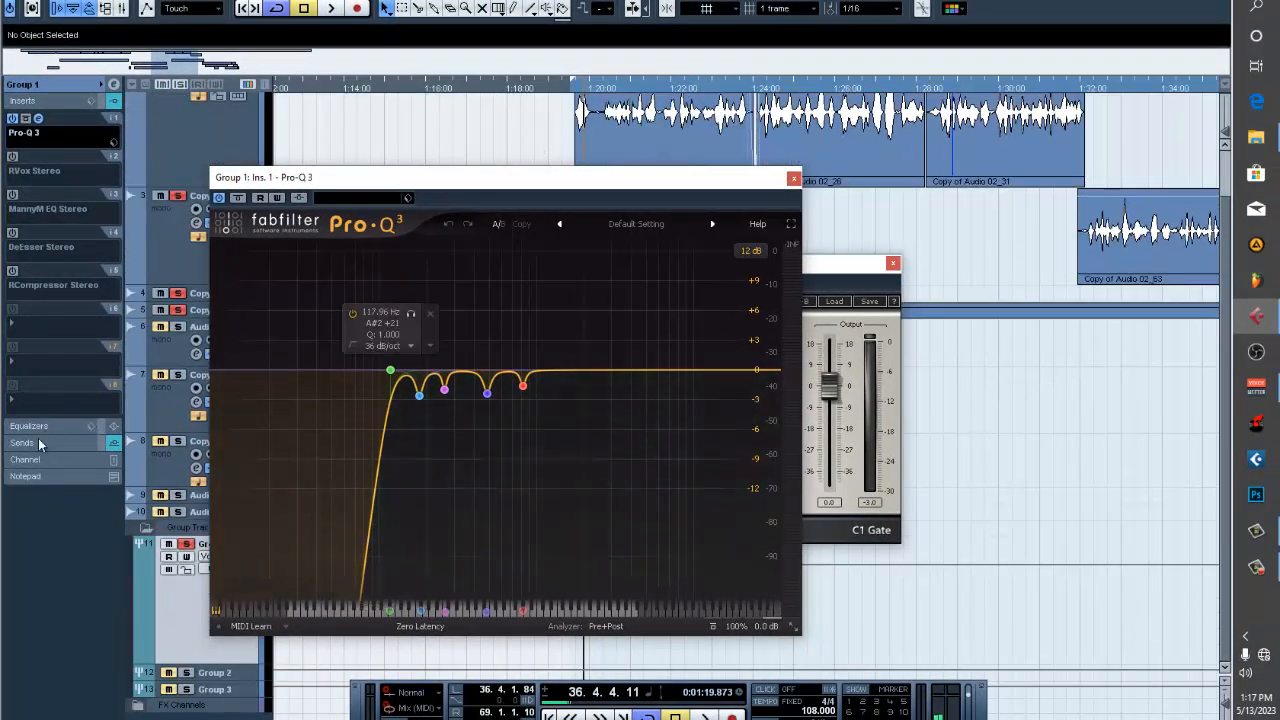
Check the effect sends of Group 1, return to its inserts and play the vocals through Pro-Q 3.
left_click(40, 445)
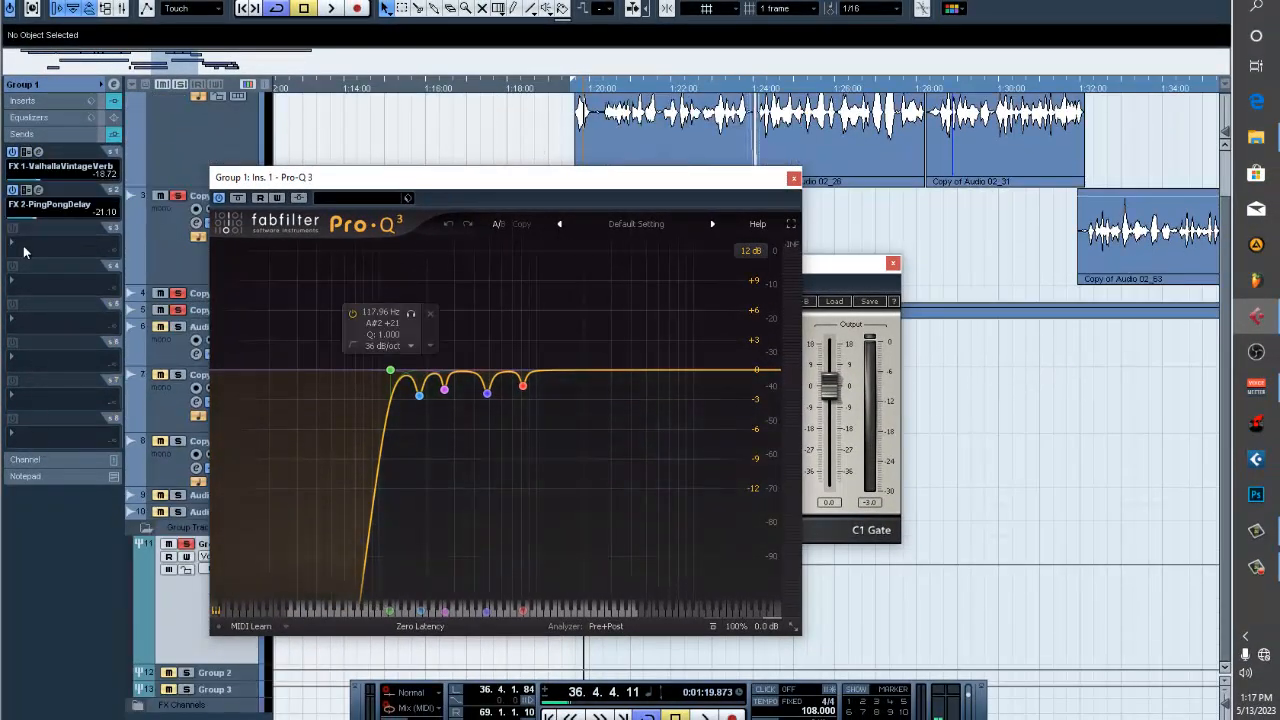
left_click(44, 101)
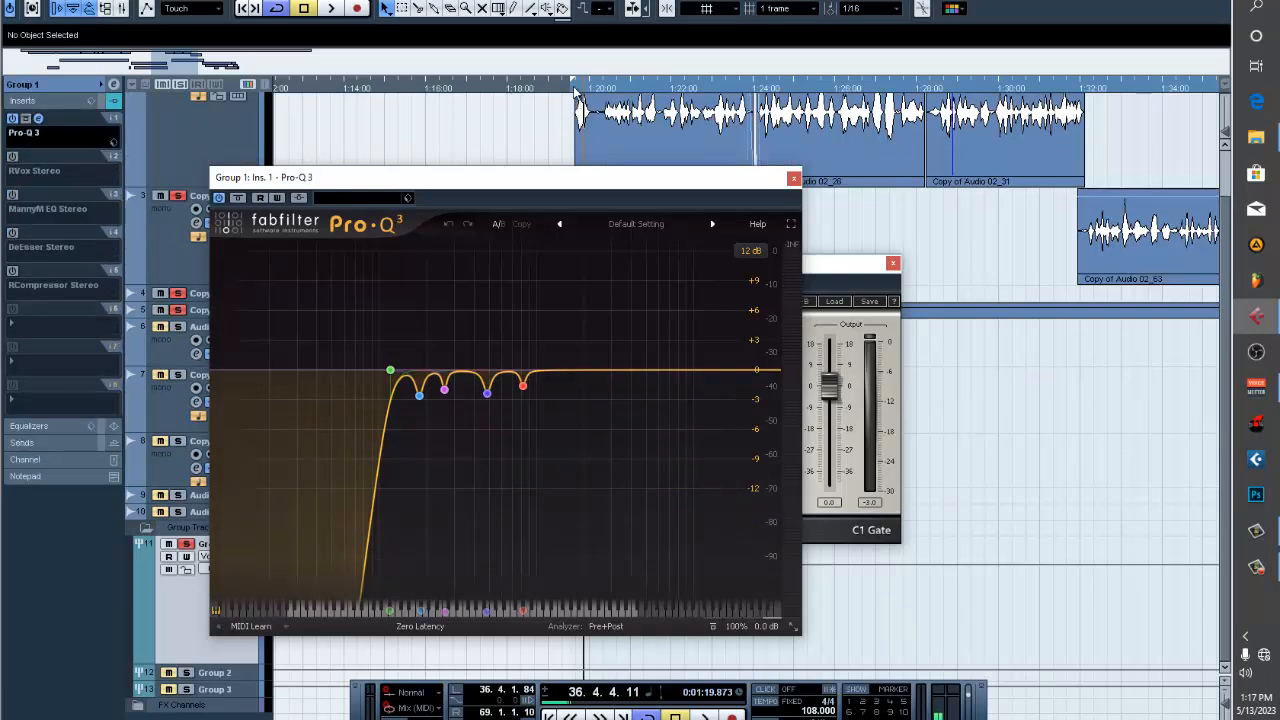
key("space")
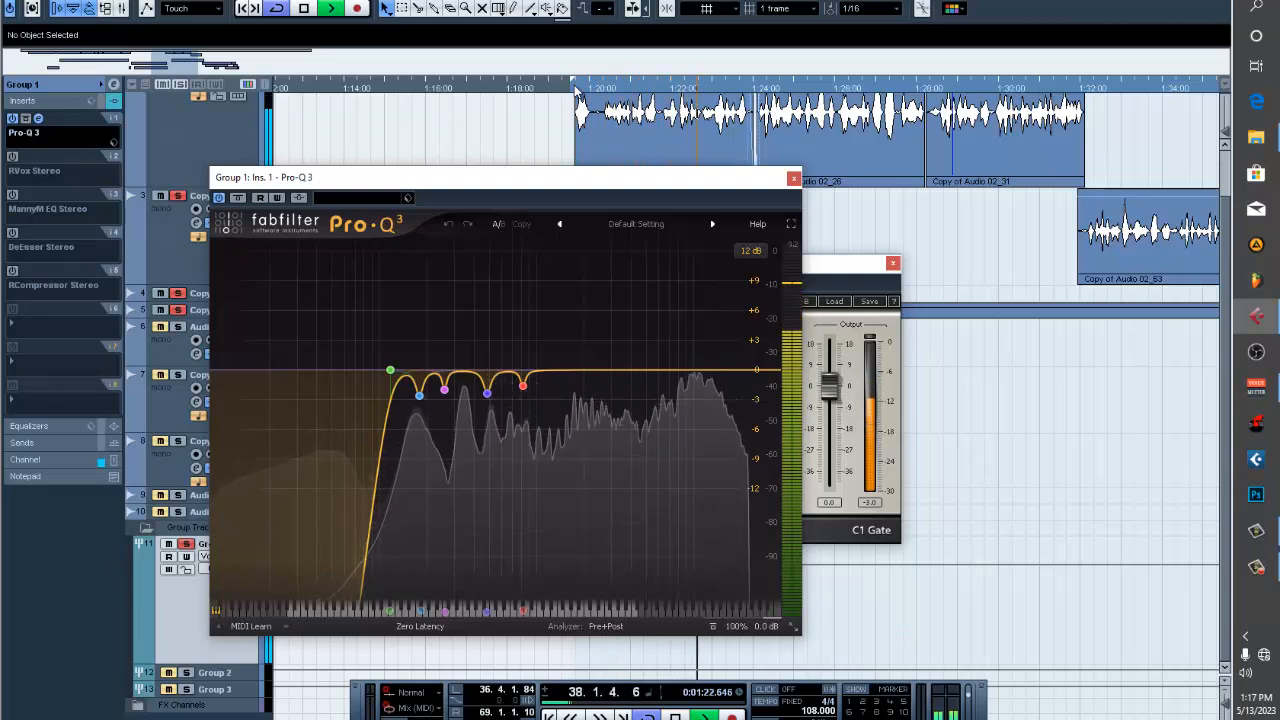
Replay the vocals from the start of the Copy of Audio 02_19 clip, toggling Pro-Q 3 to compare the sound with and without it.
key("space")
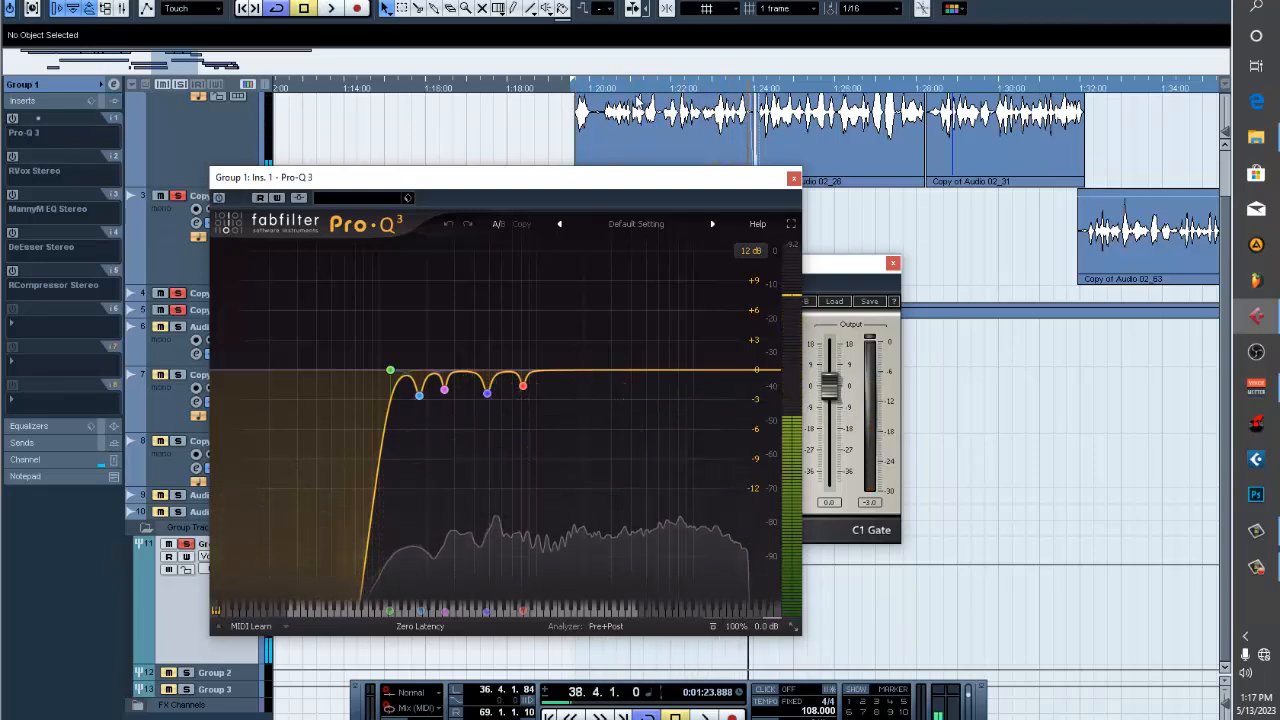
left_click(588, 90)
key("space")
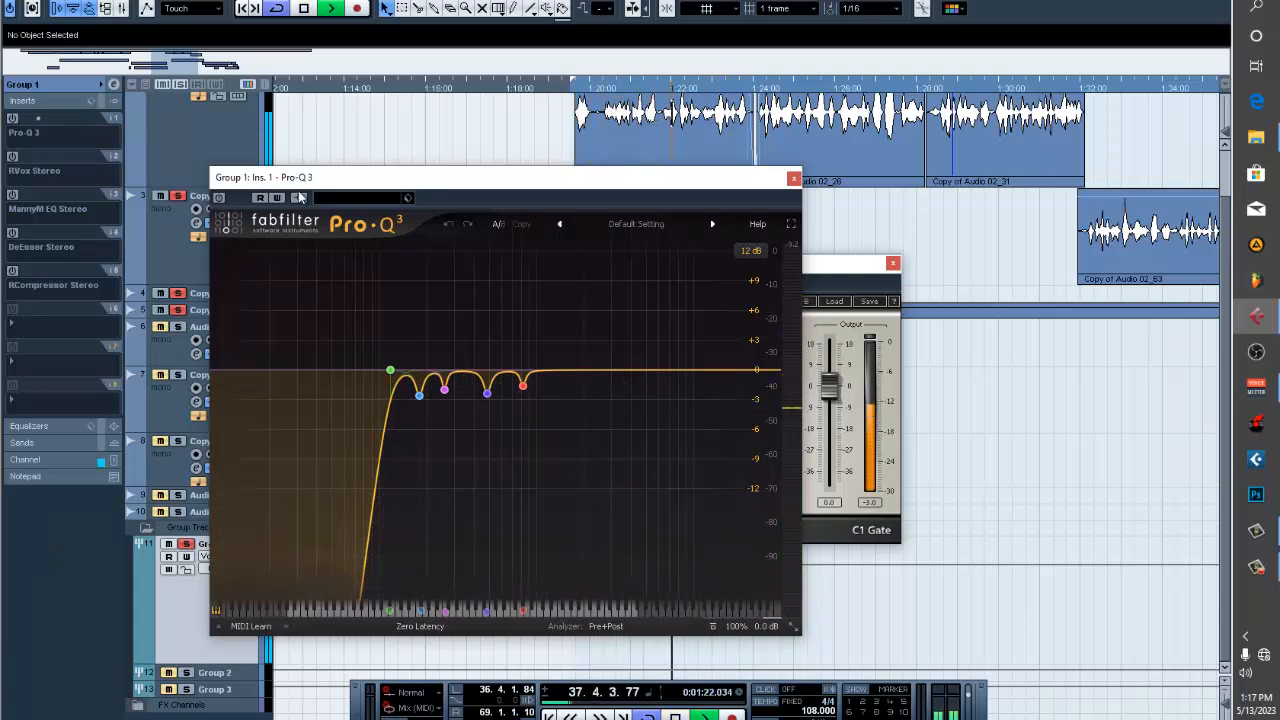
left_click(219, 197)
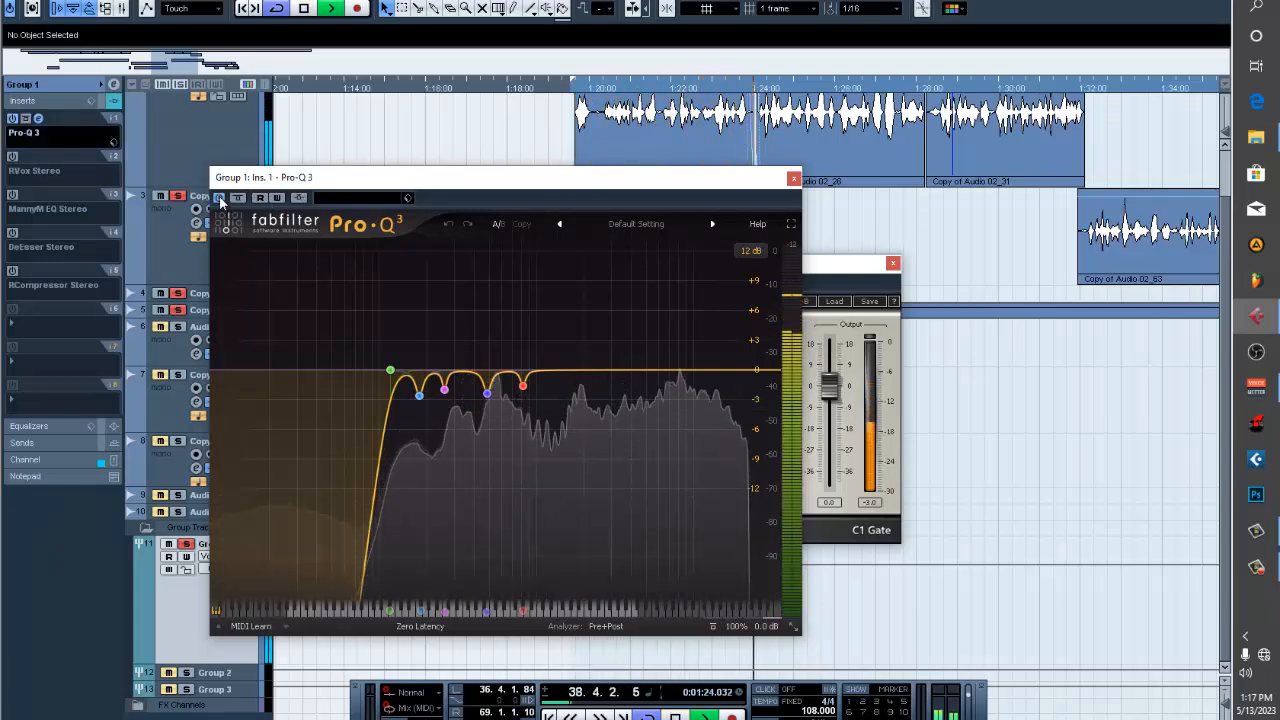
left_click(219, 197)
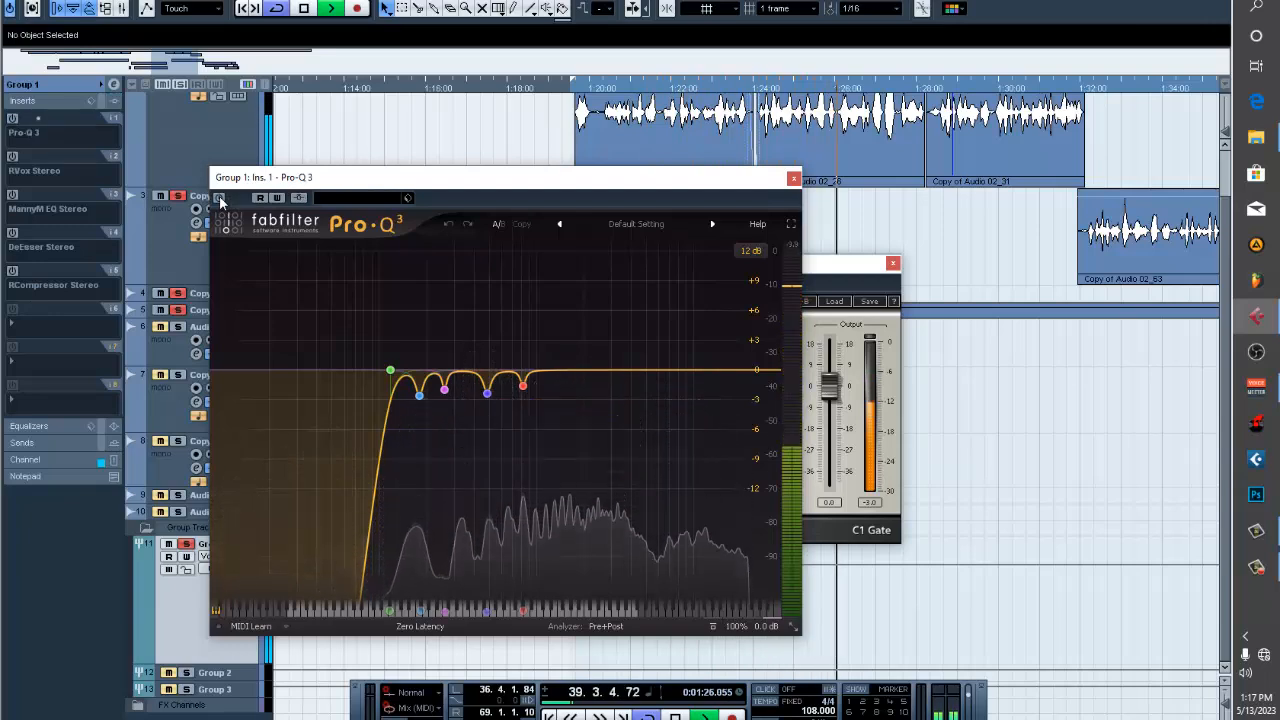
left_click(219, 197)
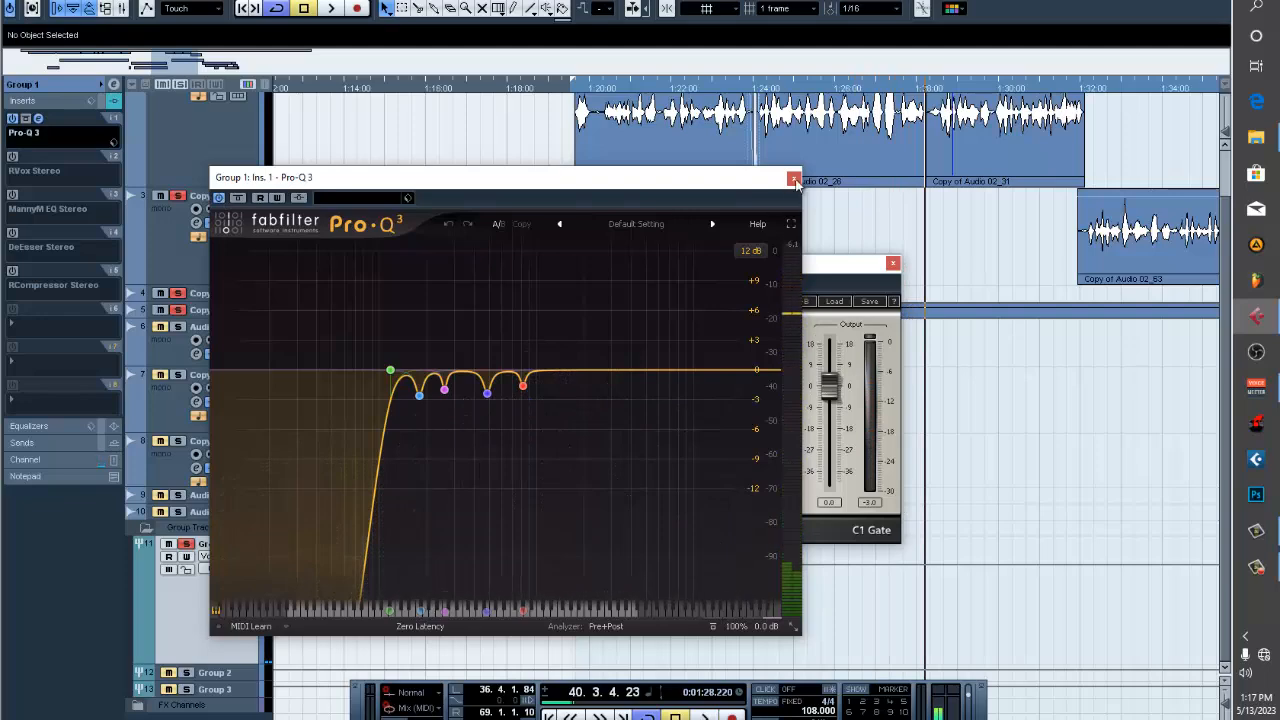
Close the Pro-Q 3 and C1 Gate windows and return the playhead to the start of the Copy of Audio 02_19 clip.
left_click(794, 179)
left_click(893, 264)
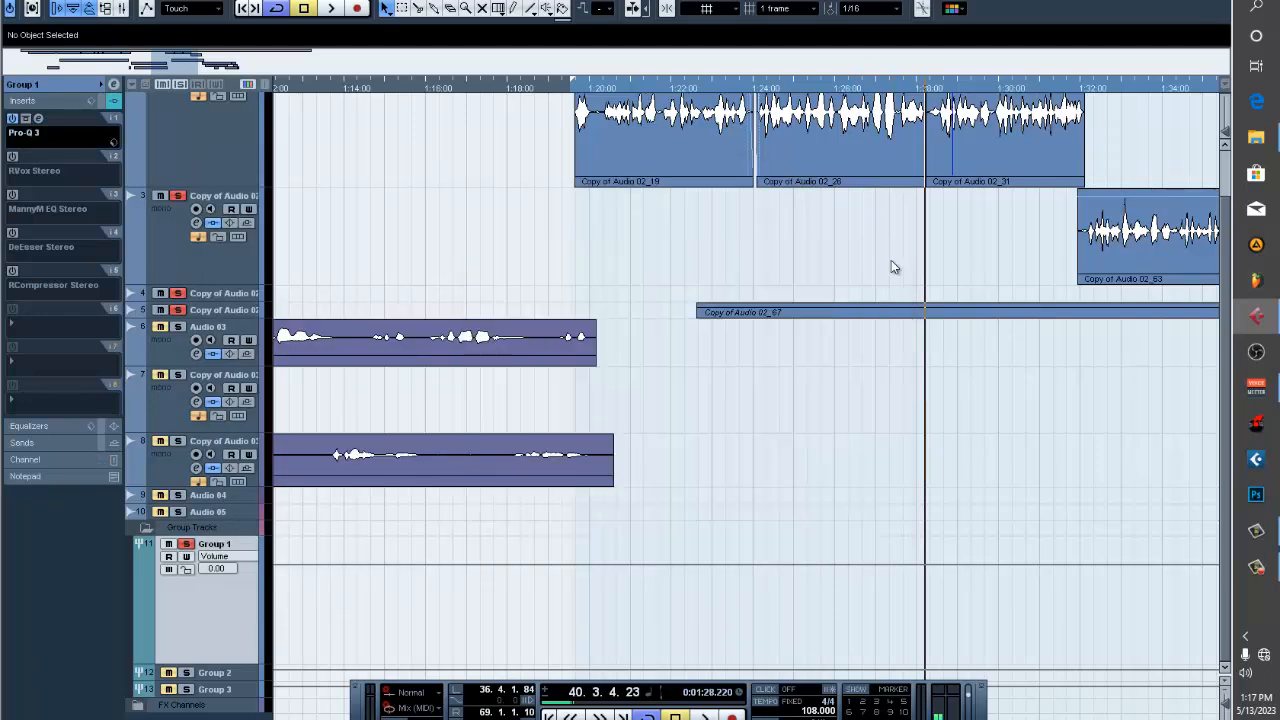
scroll(751, 441, "up", 2)
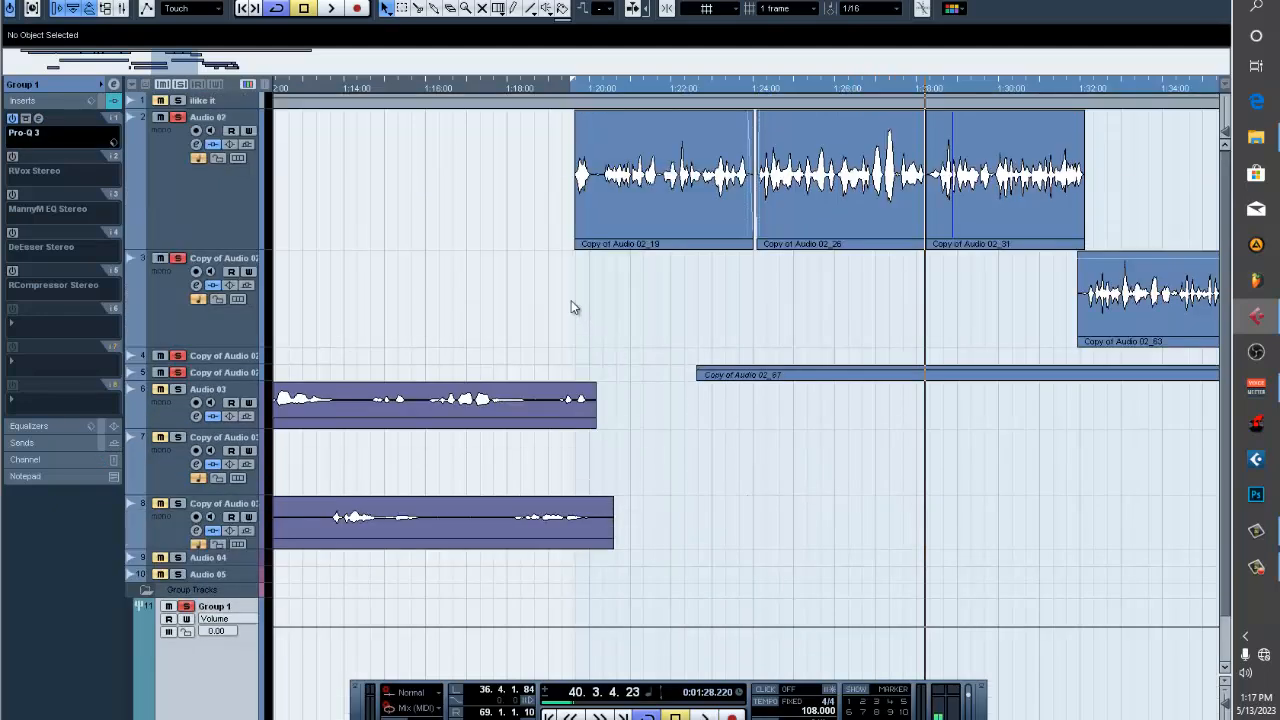
left_click(581, 90)
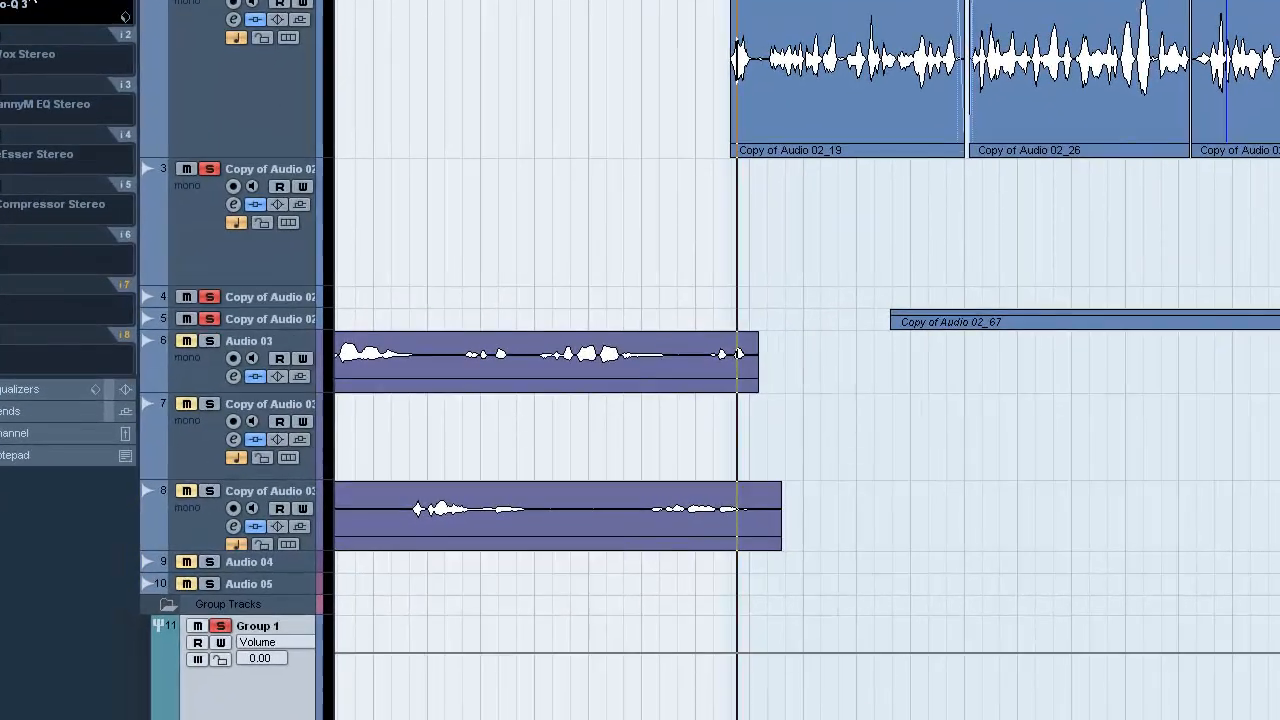
Switch on the RVox insert on Group 1 and open its plug-in window.
left_click(40, 133)
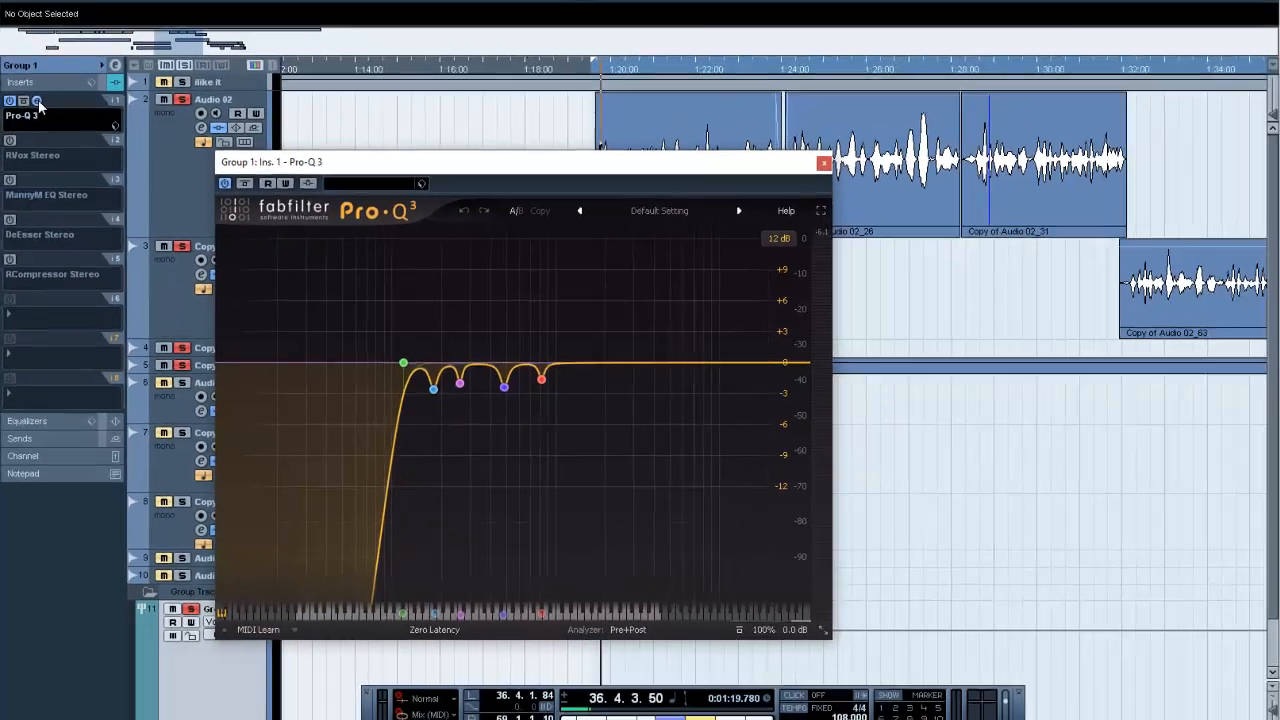
left_click(40, 122)
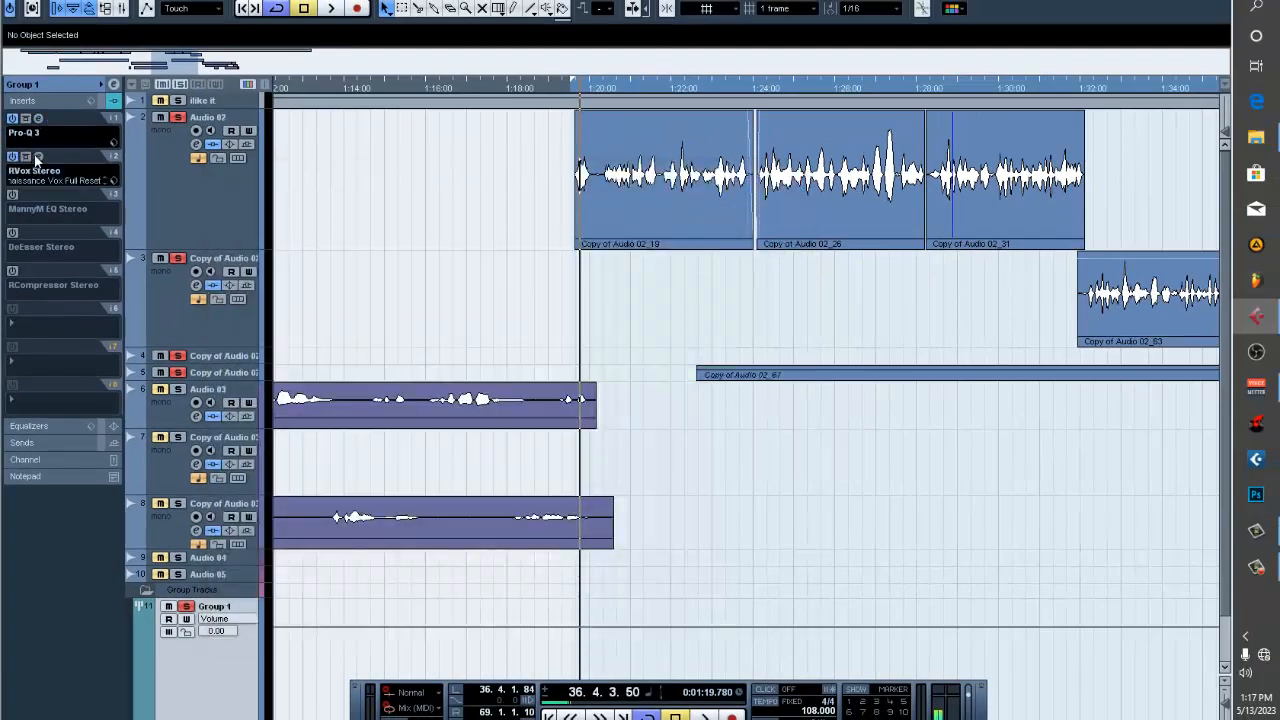
left_click(38, 157)
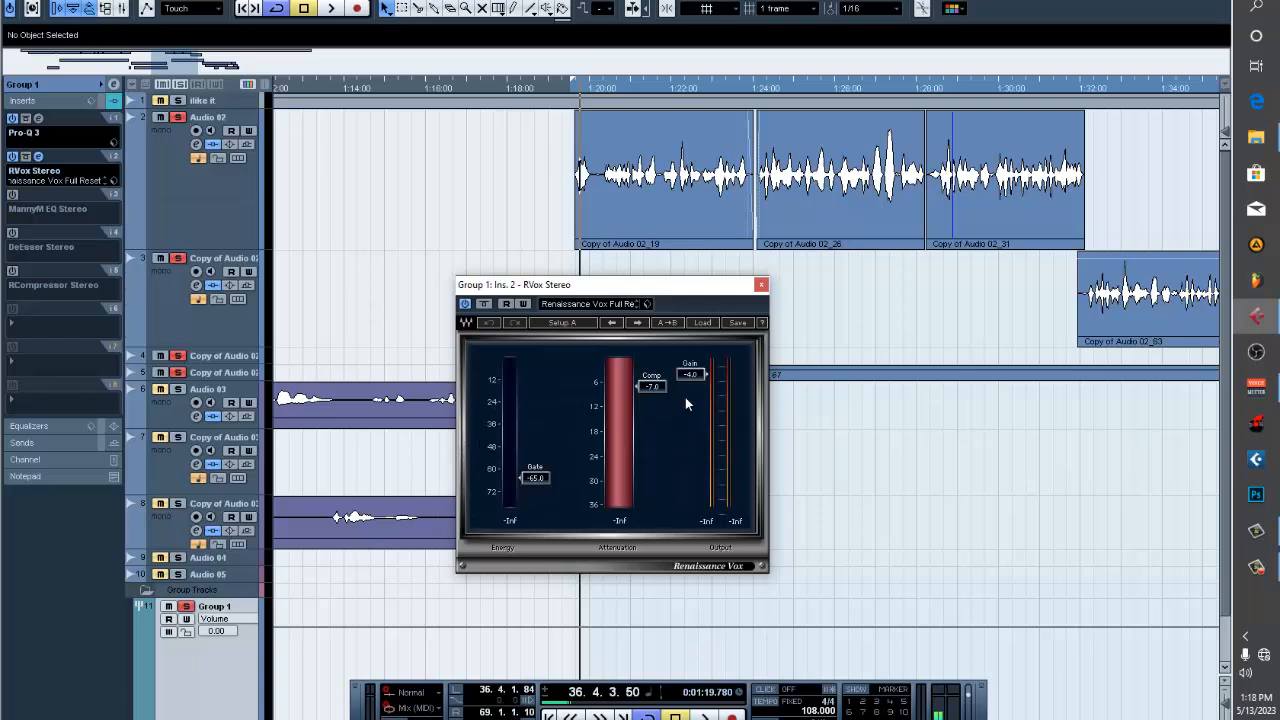
Play the vocals with RVox bypassed and engaged in turn, and move the playhead to the start of the Copy of Audio 02_26 clip.
left_click(465, 304)
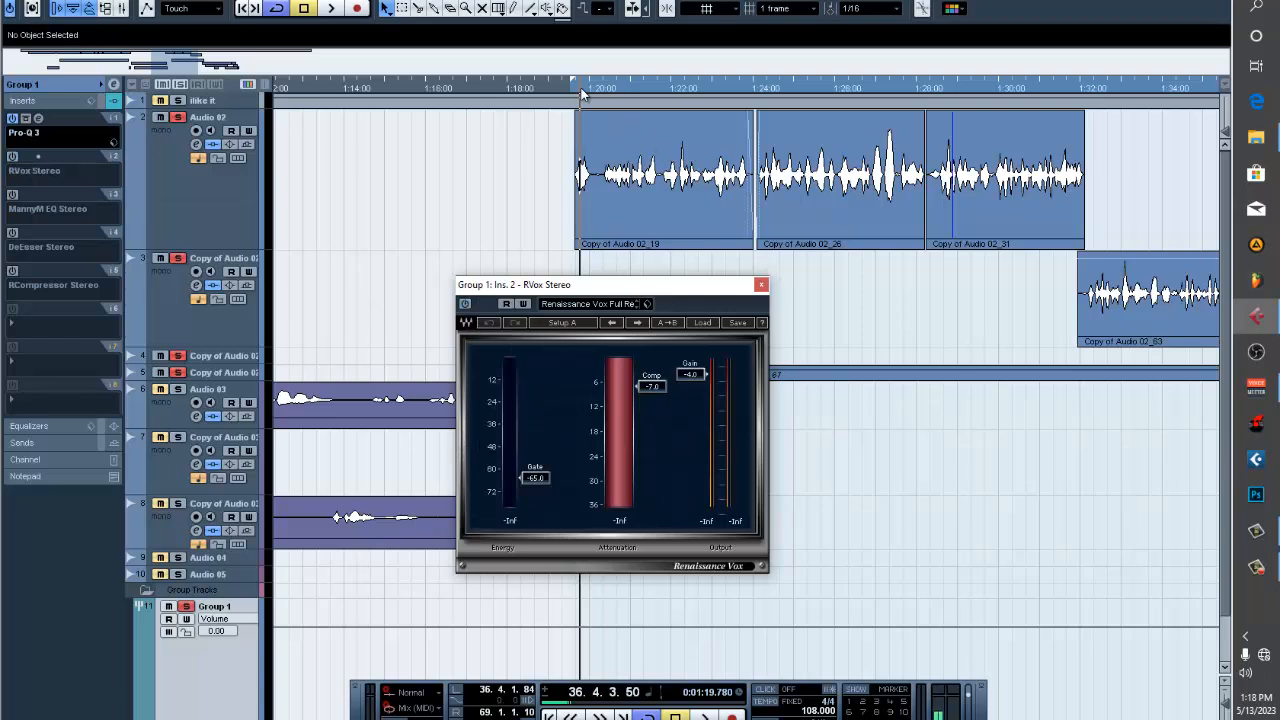
key("space")
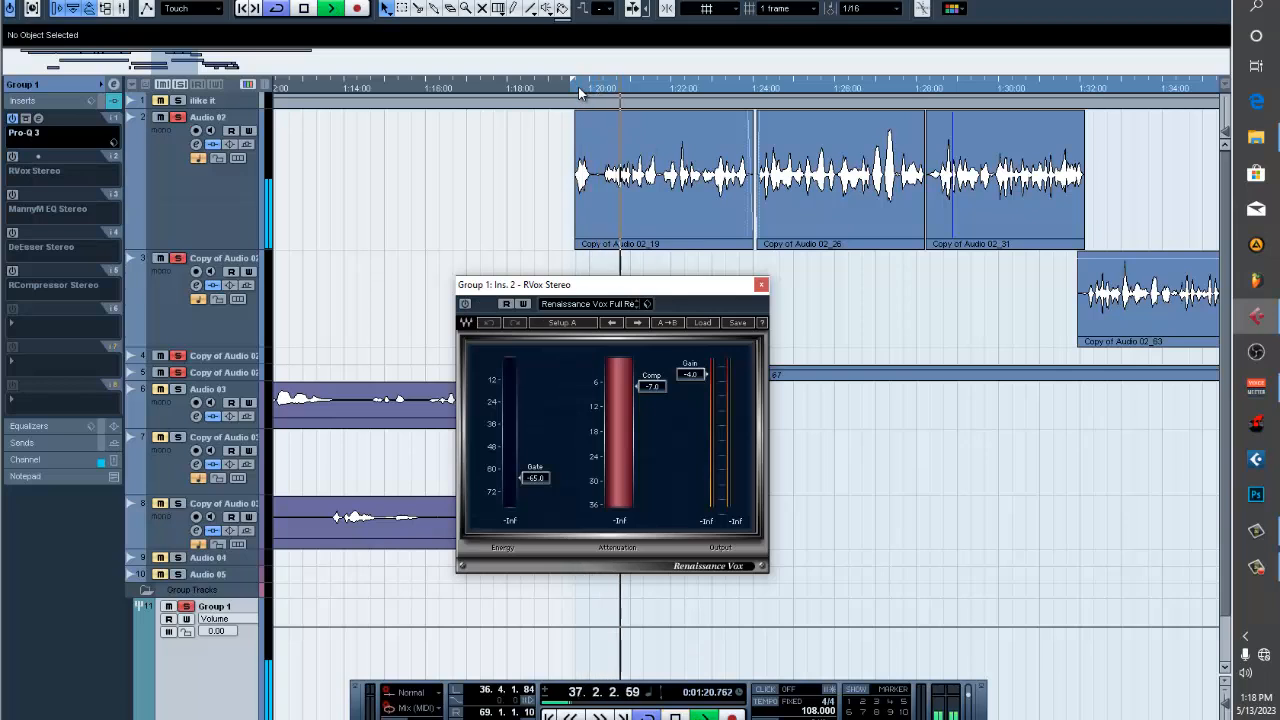
left_click(465, 304)
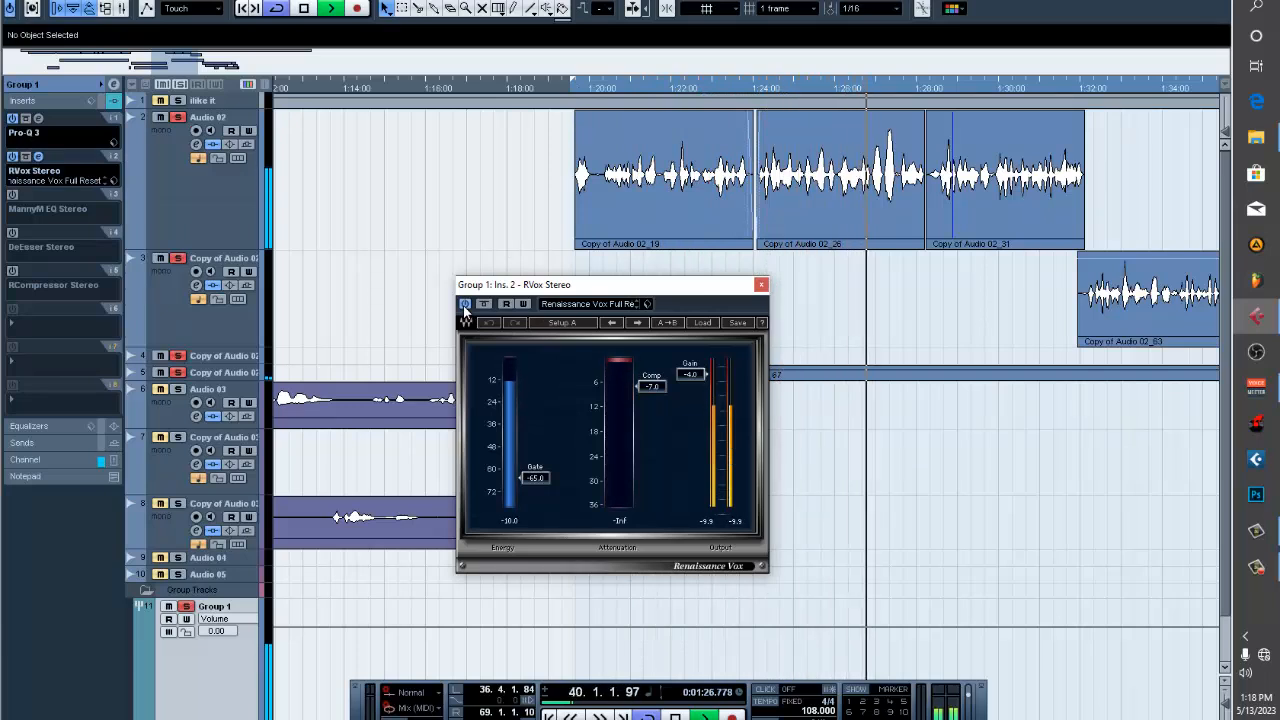
left_click(465, 304)
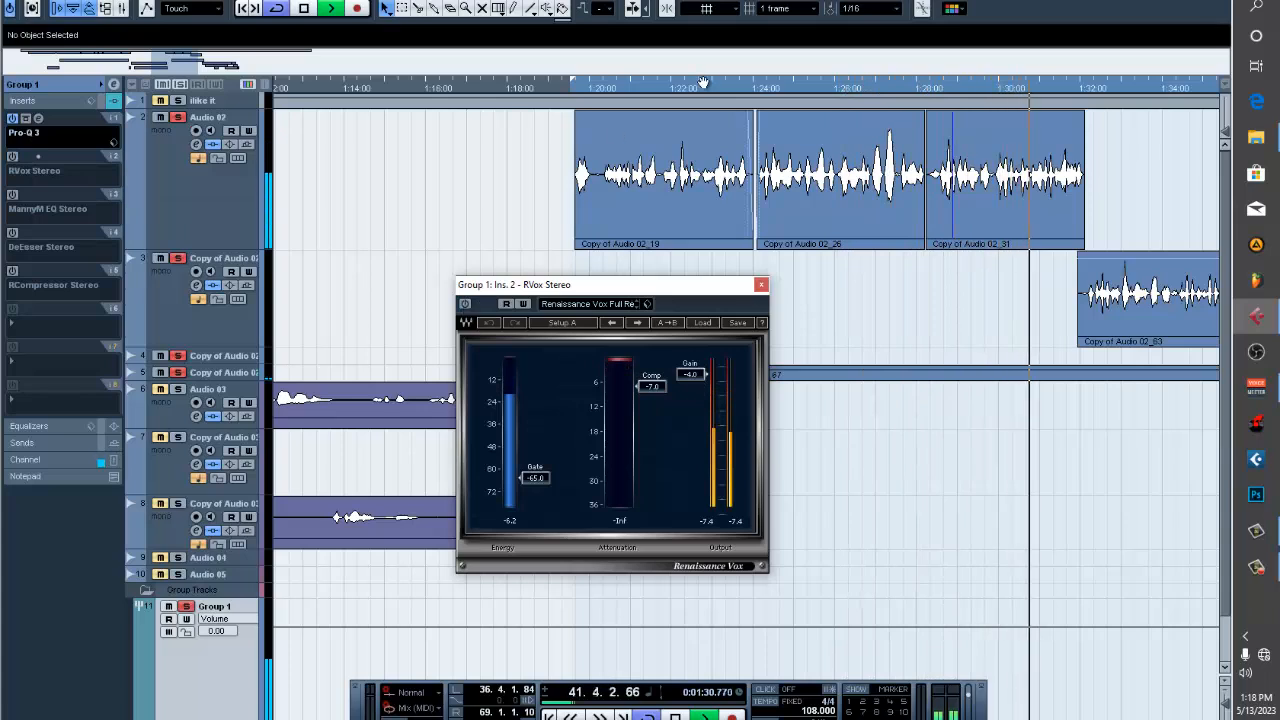
left_click(757, 87)
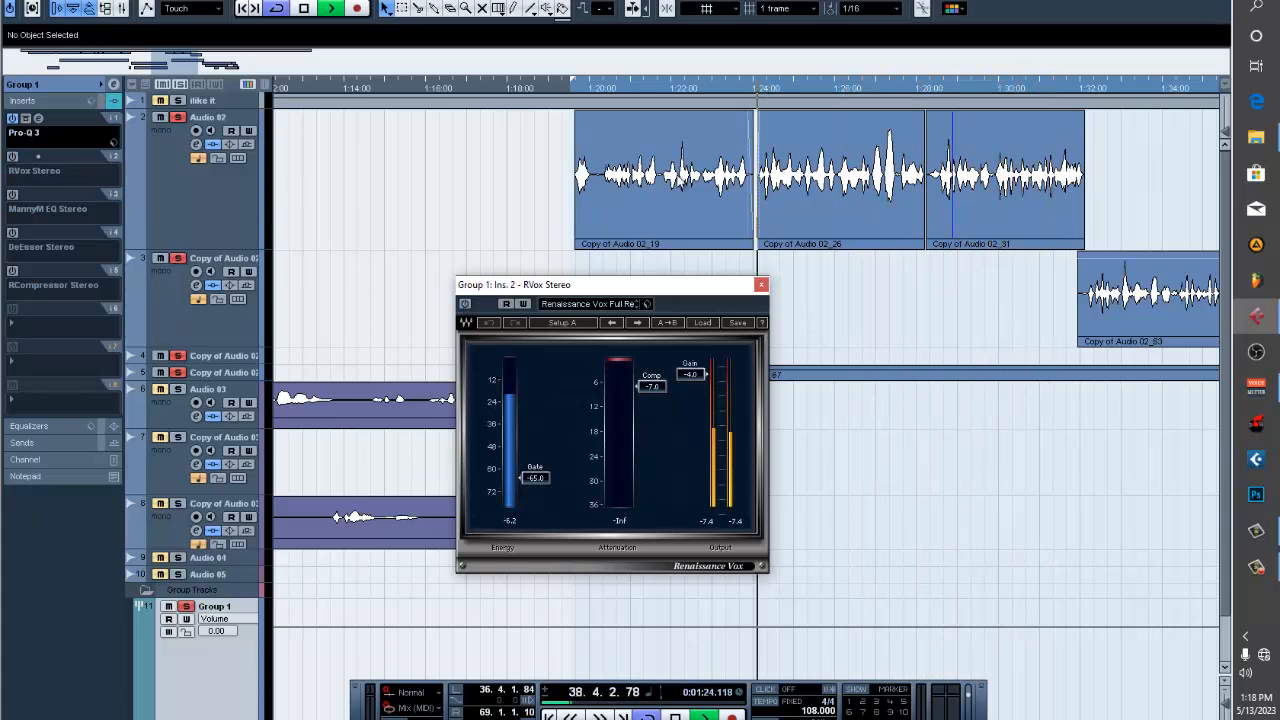
left_click(464, 304)
key("space")
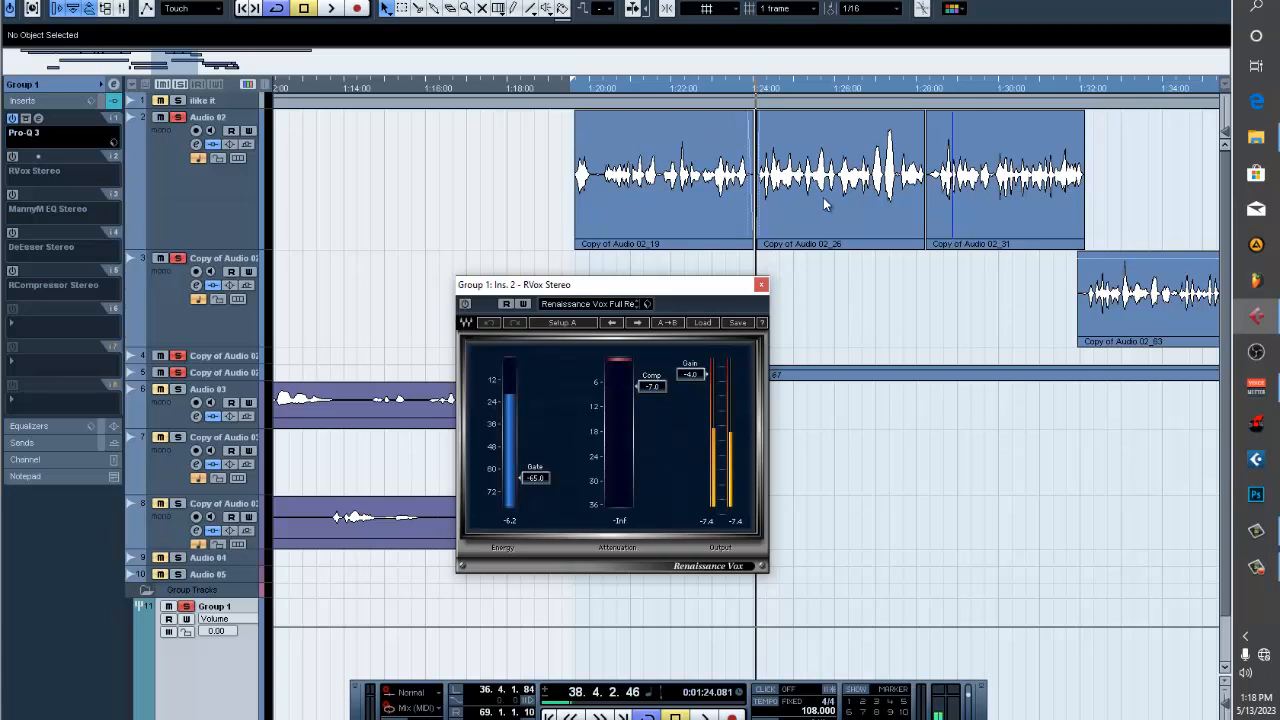
Play the Copy of Audio 02_26 clip through RVox, and replay its later part from a bypassed RVox to an engaged one.
key("space")
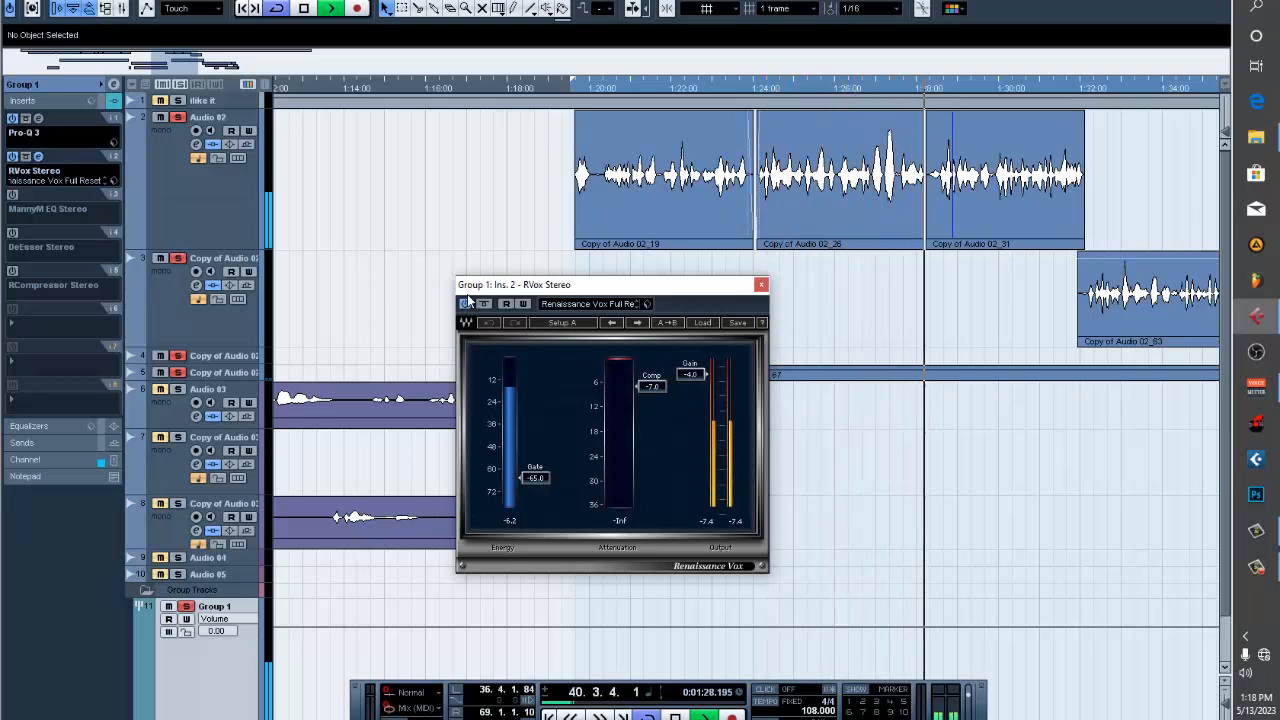
key("space")
left_click(466, 303)
left_click(809, 89)
key("space")
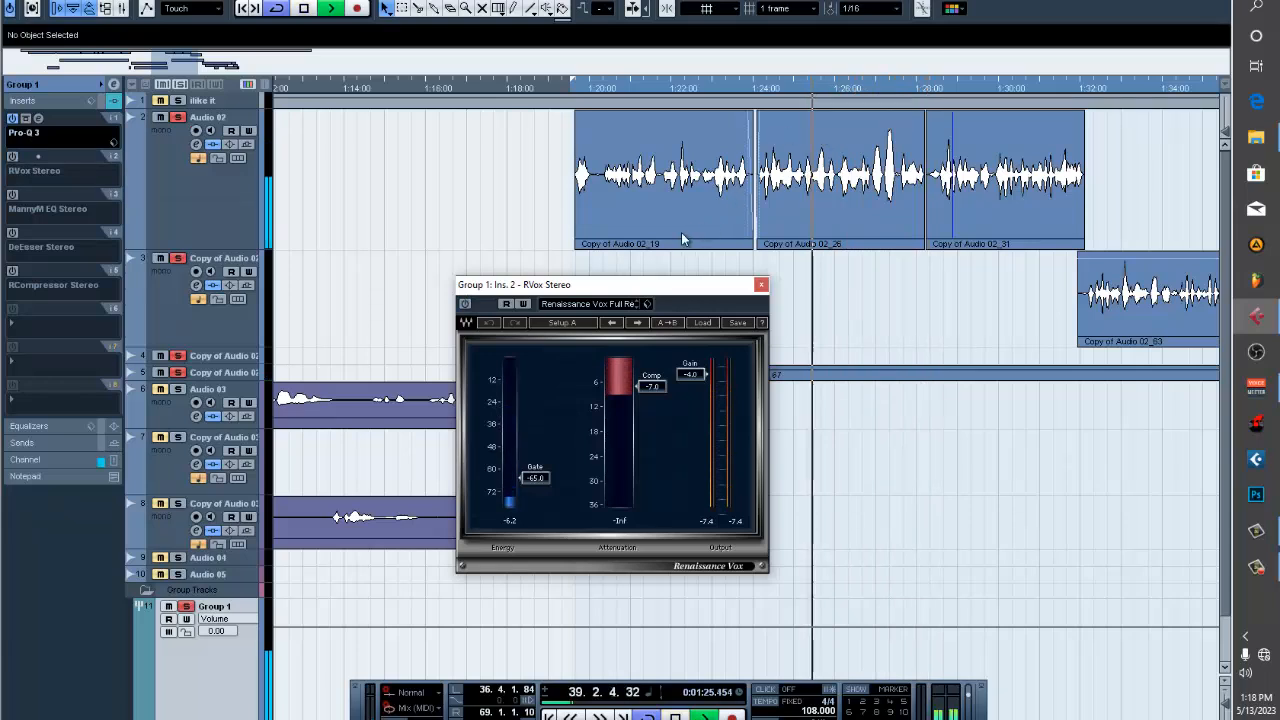
left_click(466, 303)
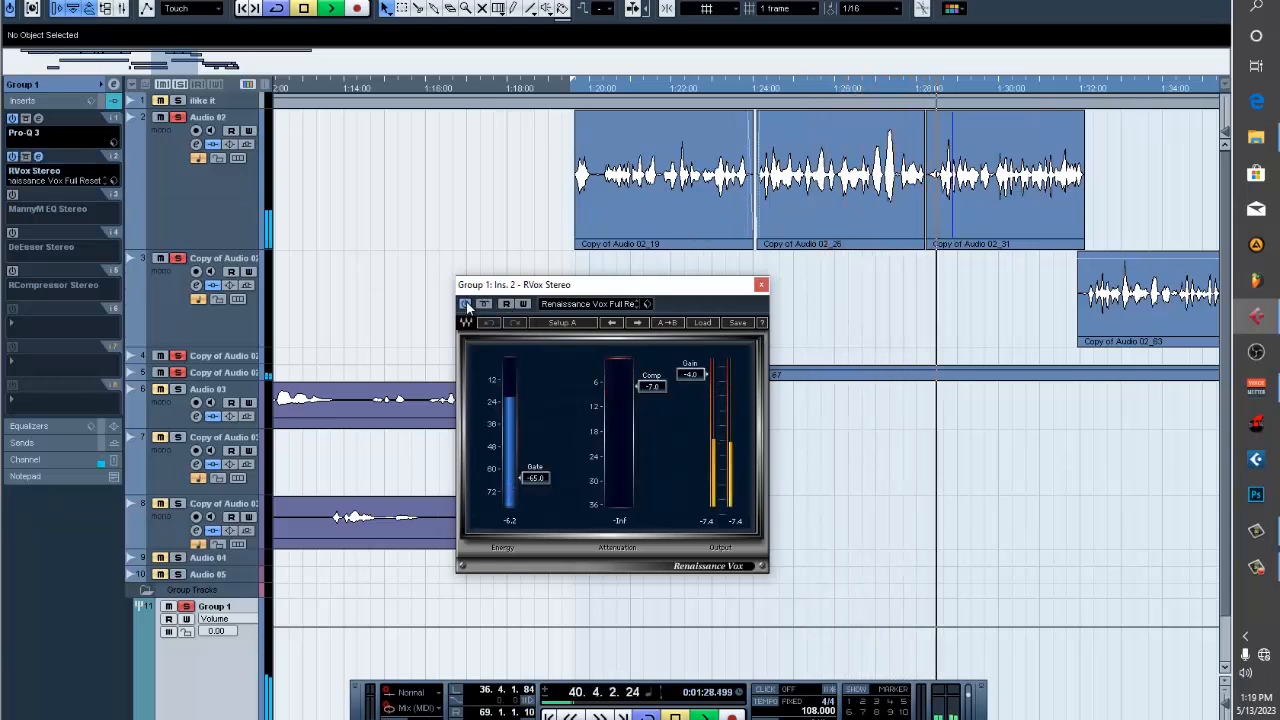
key("space")
Close the RVox window, and switch on and open the MannyM EQ insert on Group 1.
left_click(761, 287)
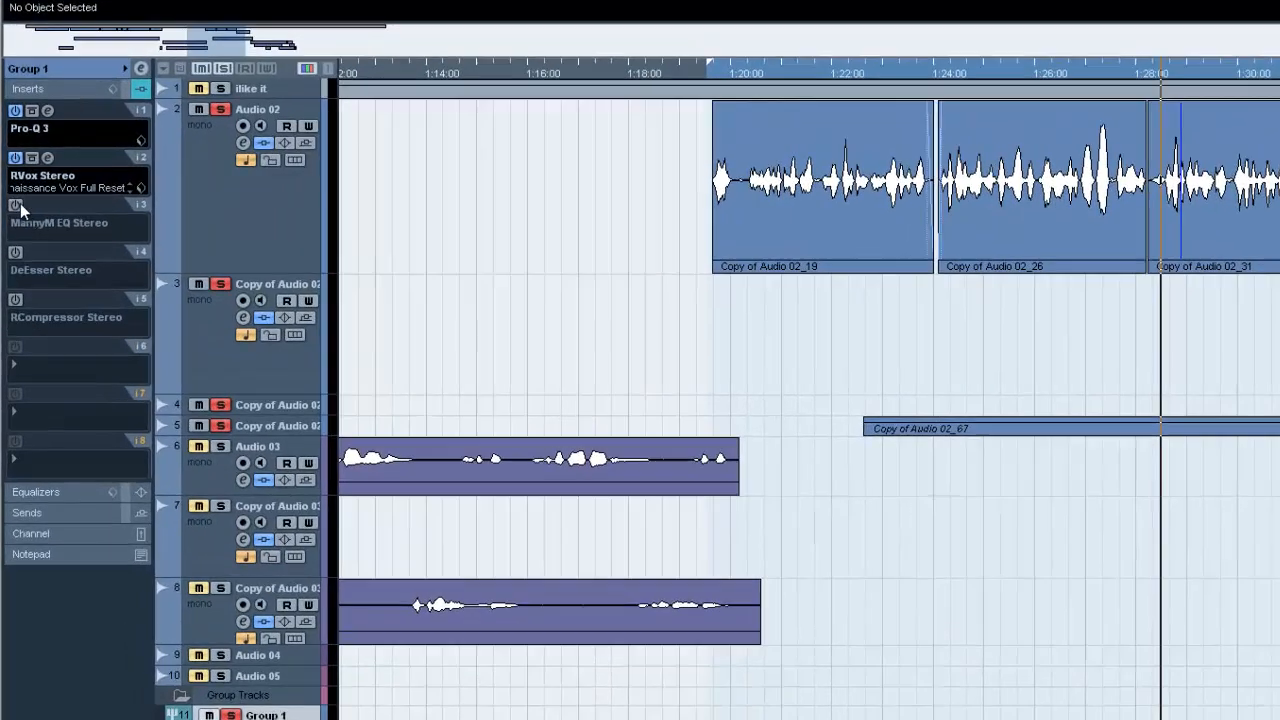
left_click(12, 195)
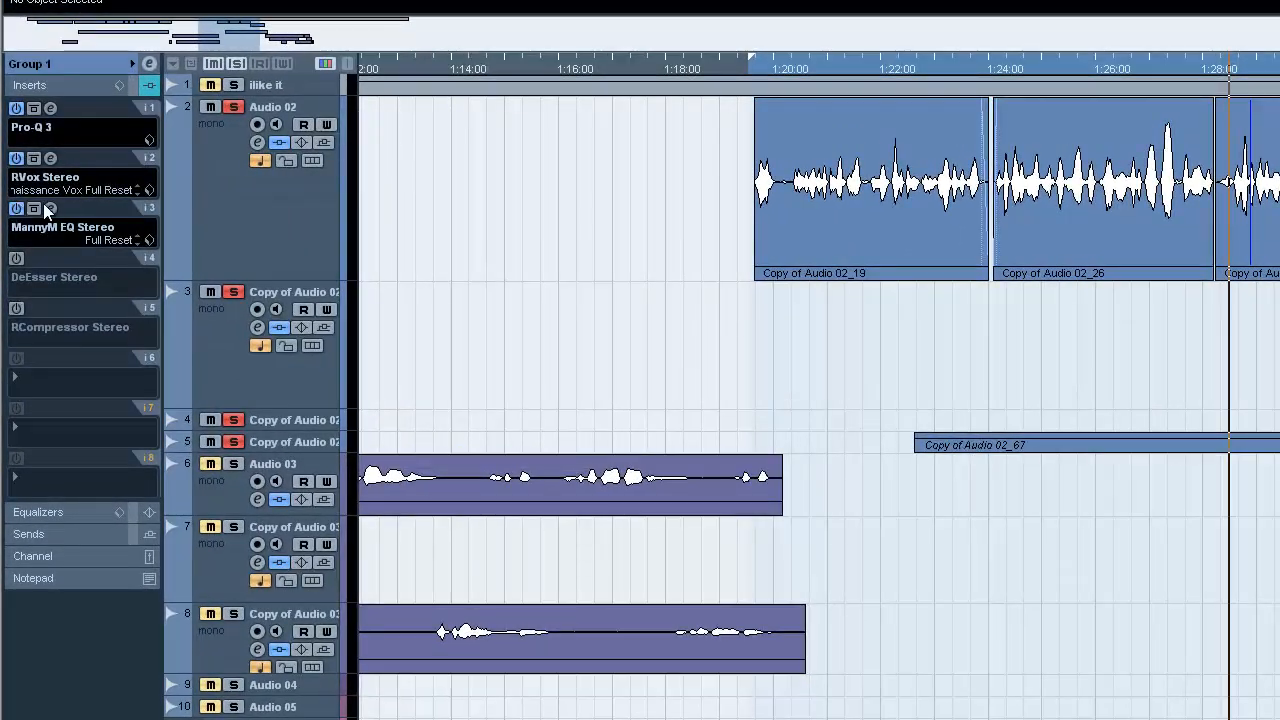
left_click(50, 208)
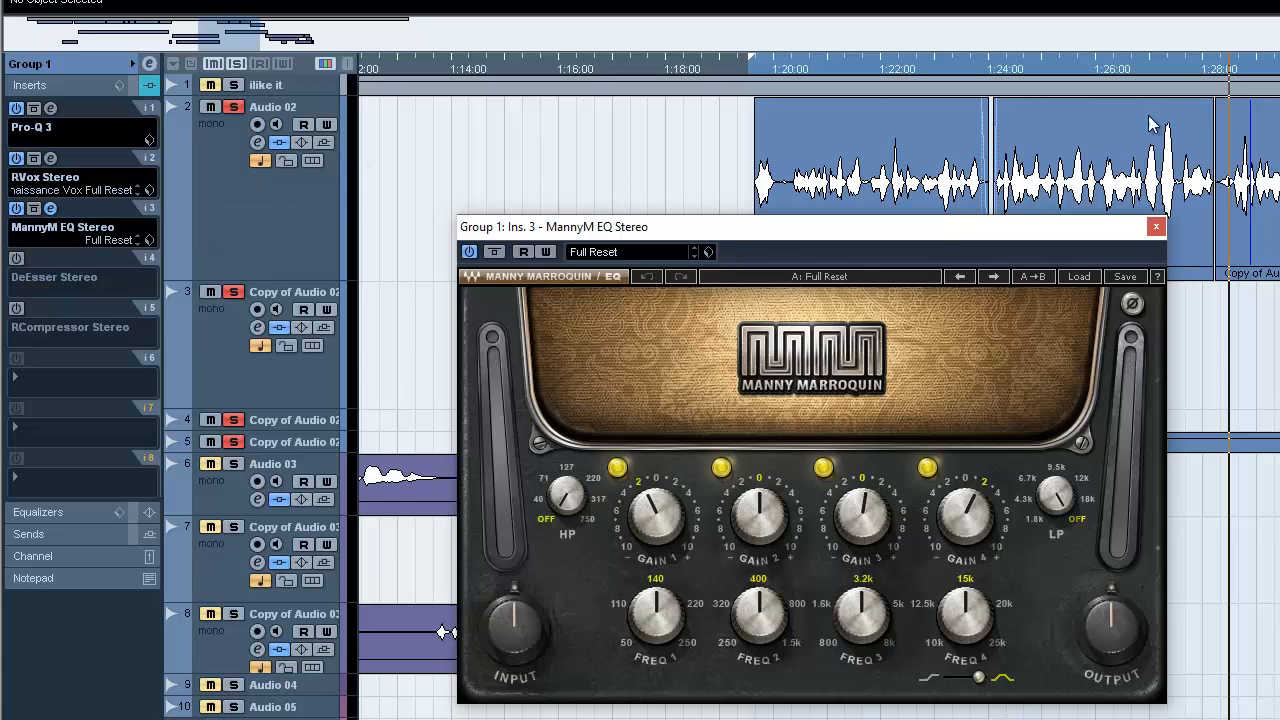
Place the playhead at the start of the Copy of Audio 02_19 clip and examine the Gain 1, Gain 3 and Gain 4 settings of MannyM EQ.
left_click(763, 64)
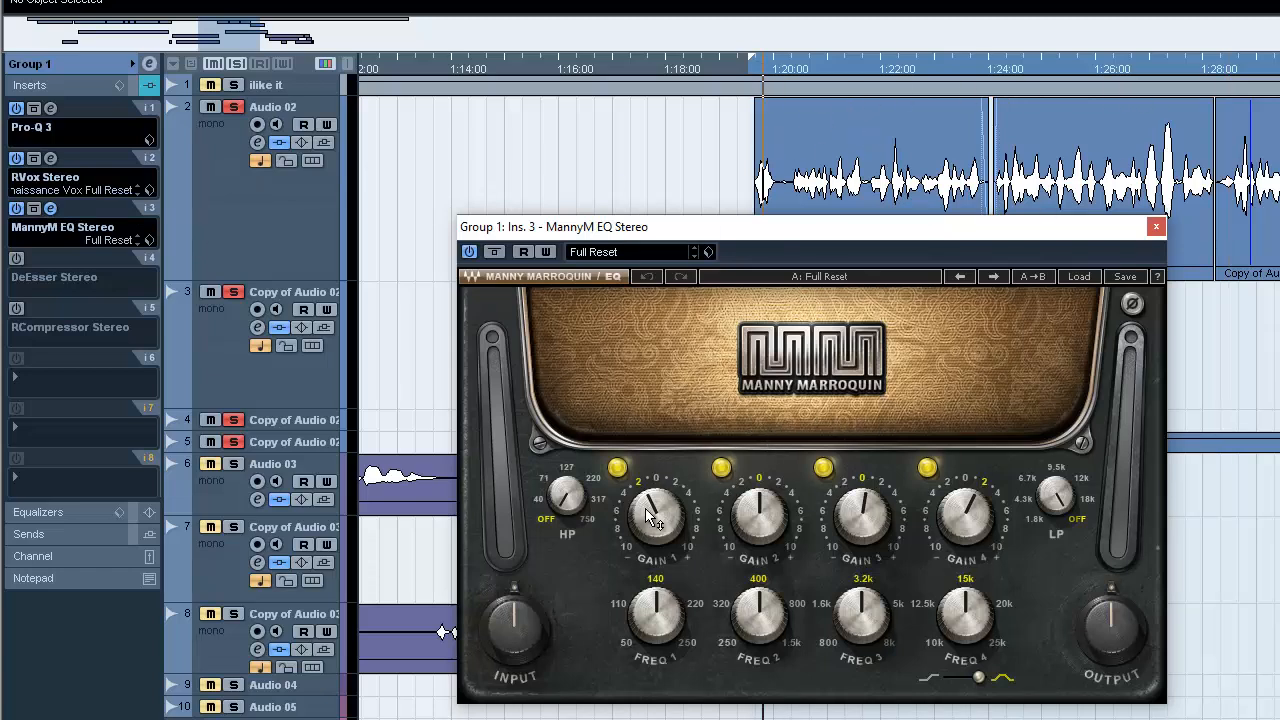
mouse_move(649, 517)
mouse_move(870, 517)
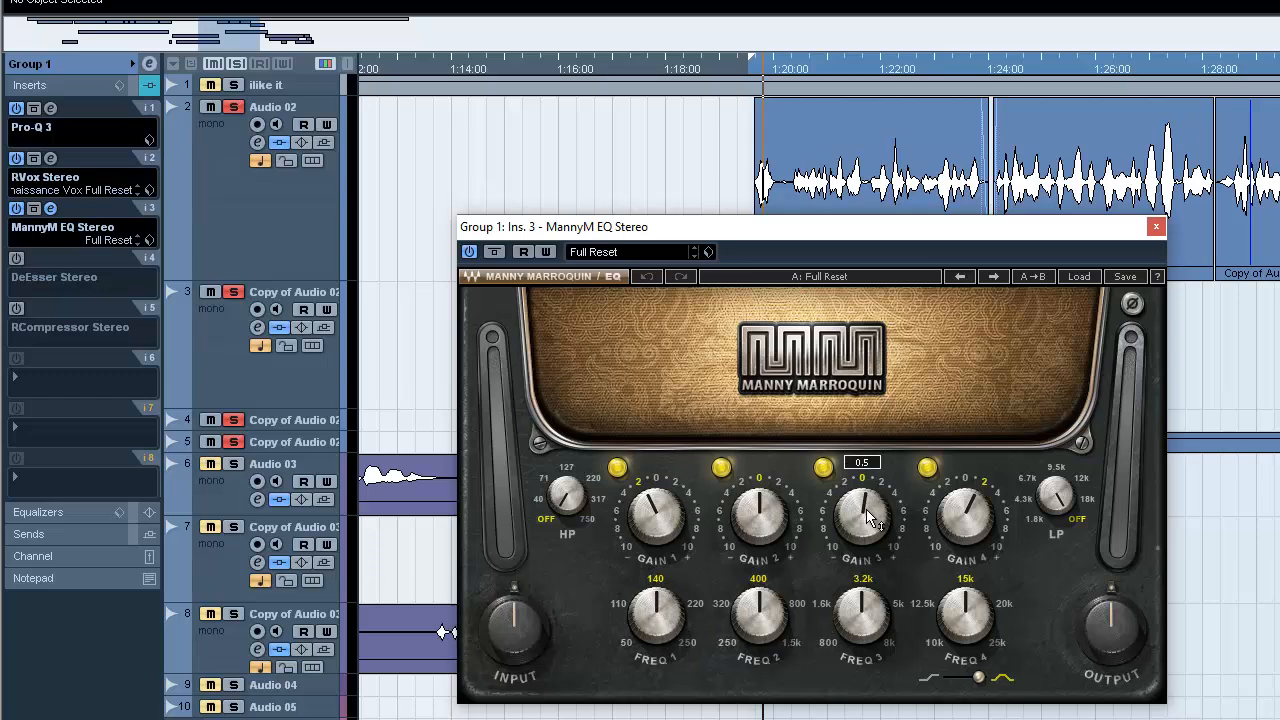
mouse_move(968, 507)
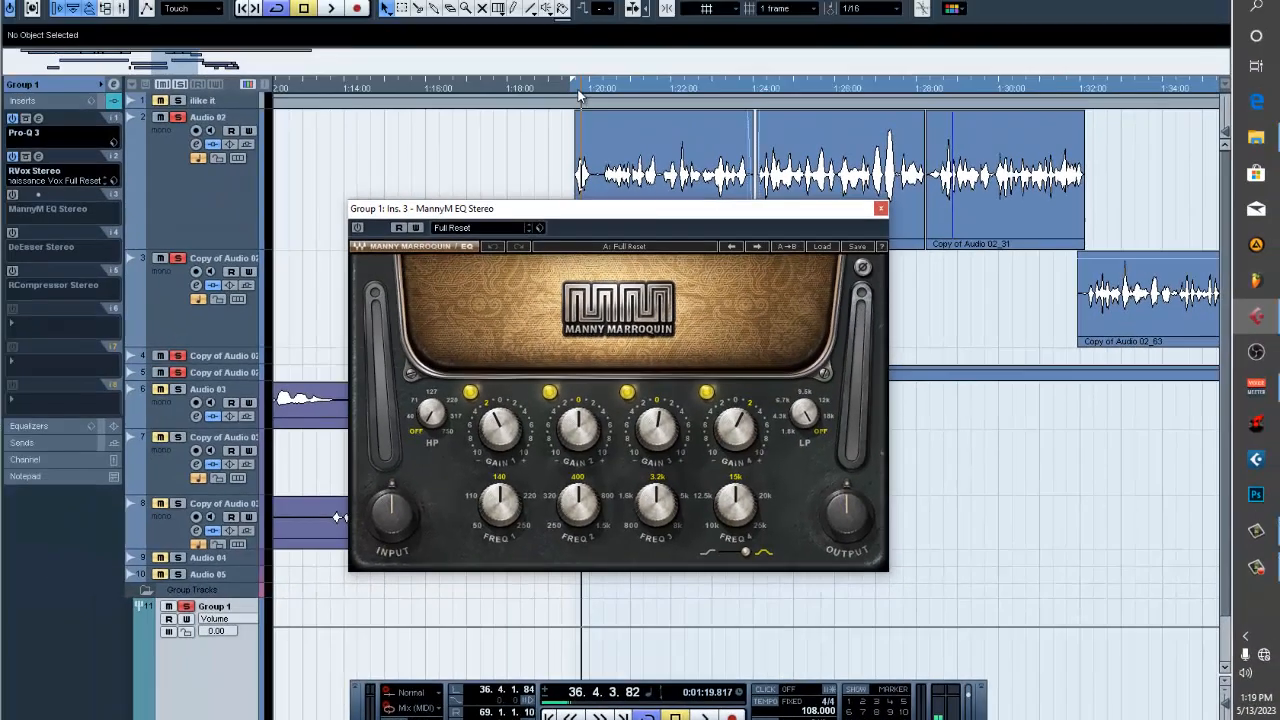
Play the vocals with MannyM EQ bypassed, and replay them from the Copy of Audio 02_19 clip with the EQ engaged, toggling it to compare.
key("space")
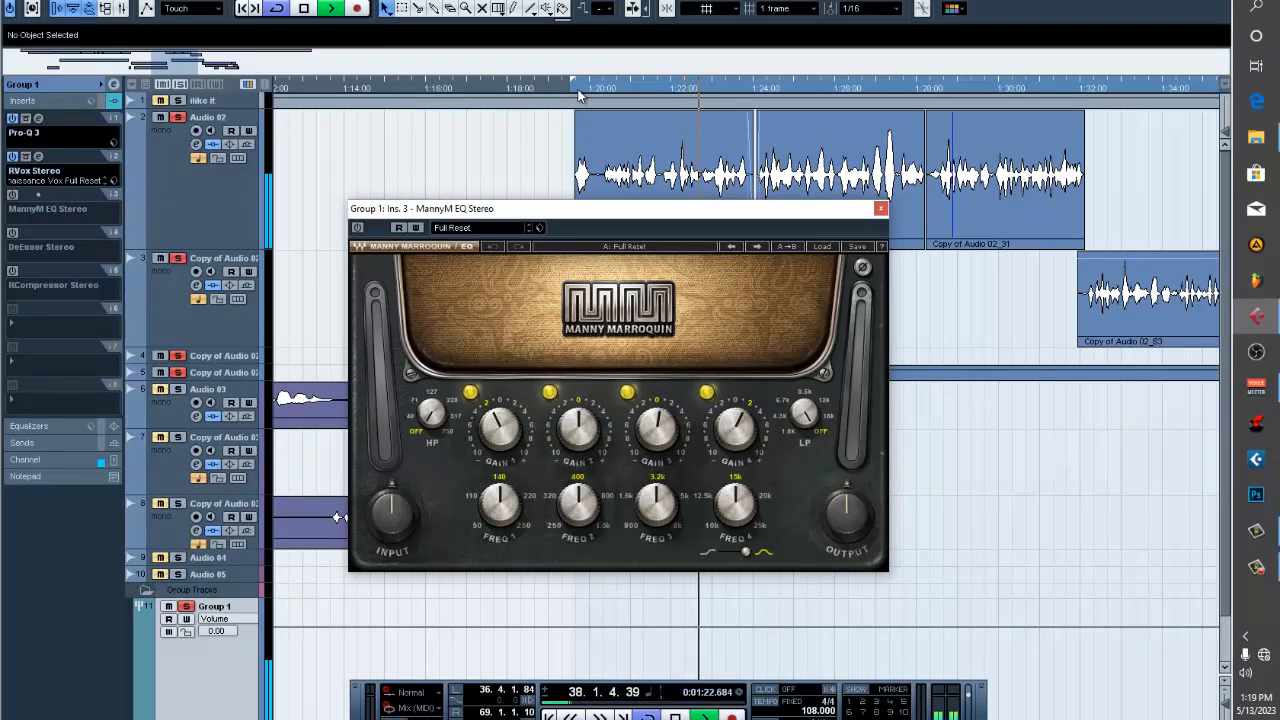
key("space")
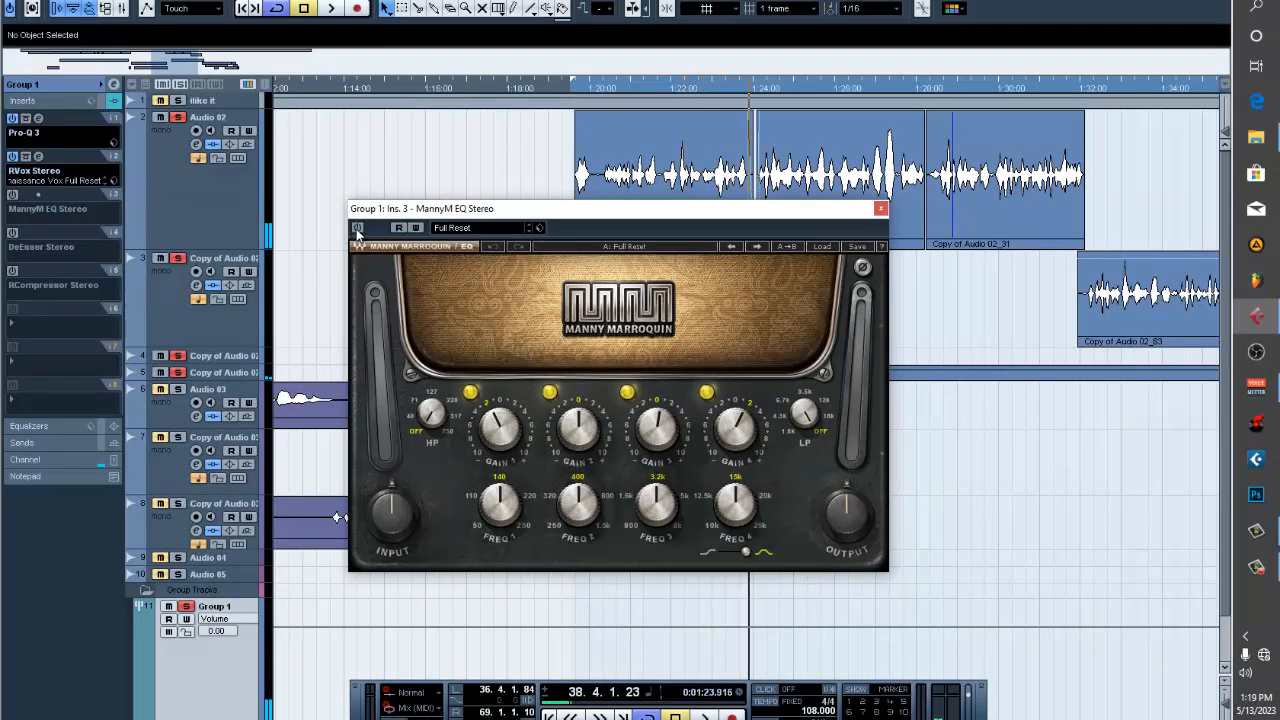
left_click(357, 228)
left_click(577, 92)
key("space")
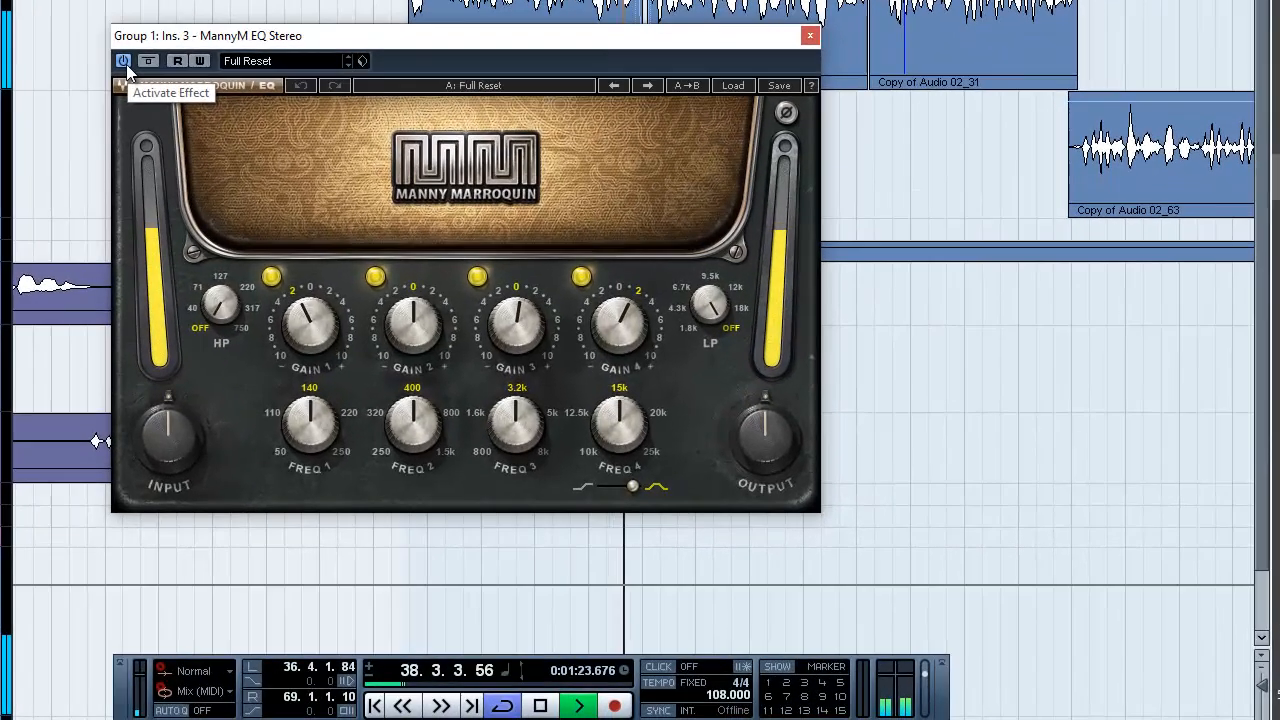
left_click(123, 61)
left_click(123, 61)
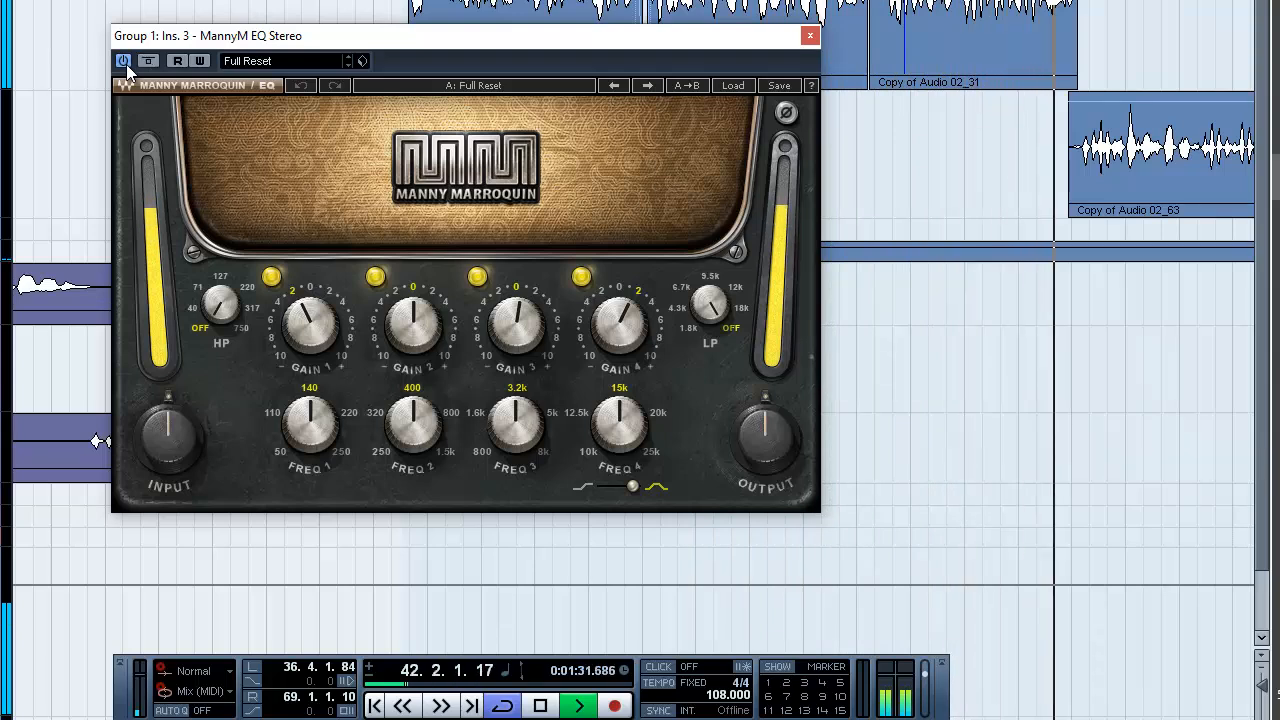
key("space")
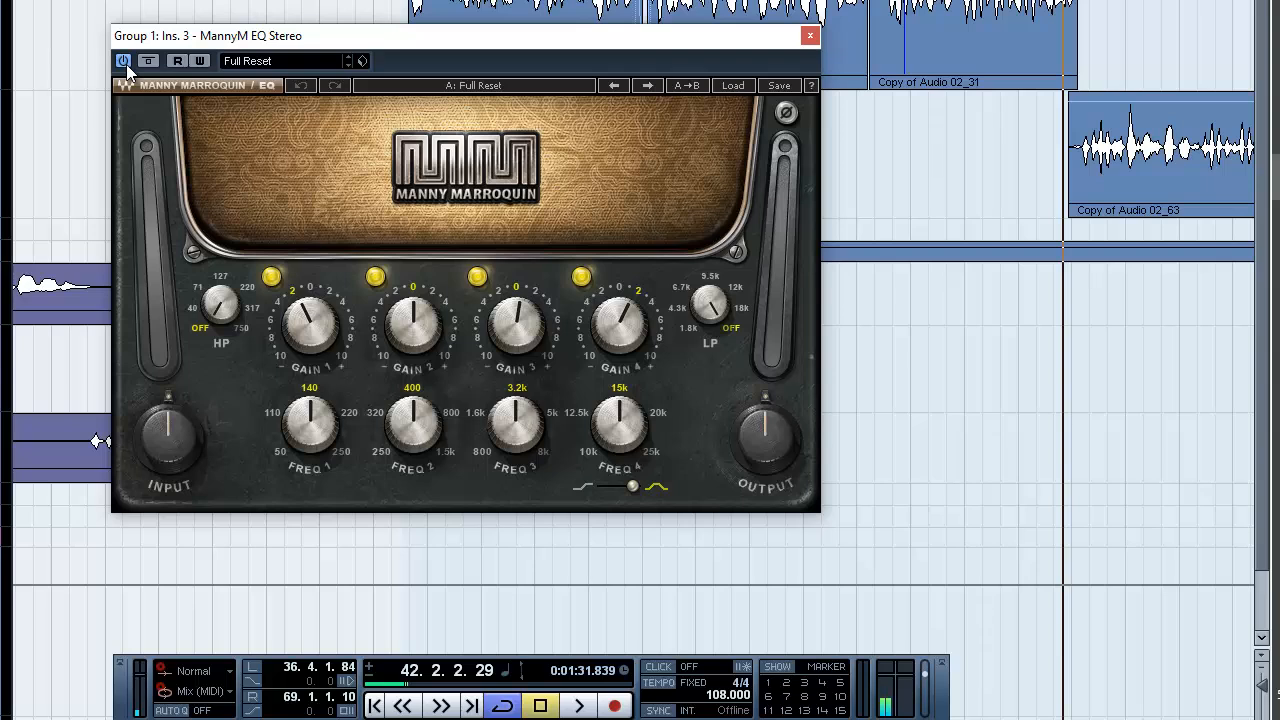
Replay the vocals from the Copy of Audio 02_19 clip with MannyM EQ bypassed, switching the EQ on and off to compare.
key("space")
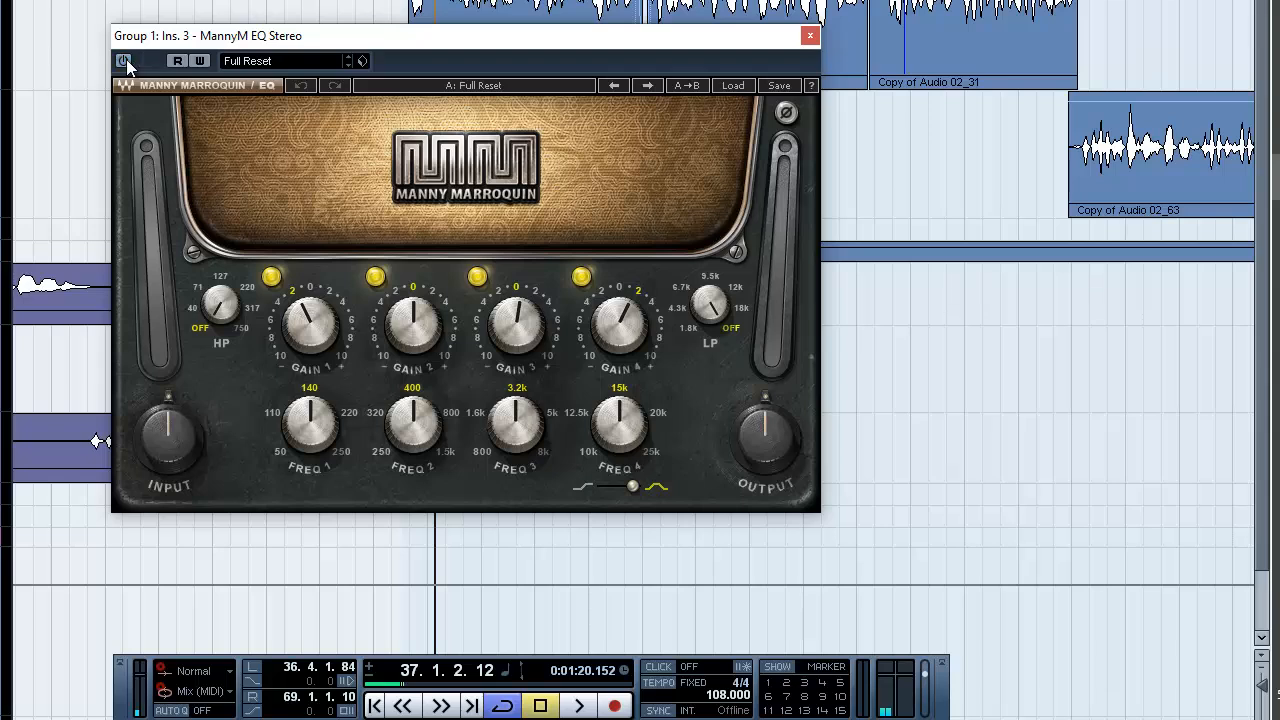
key("space")
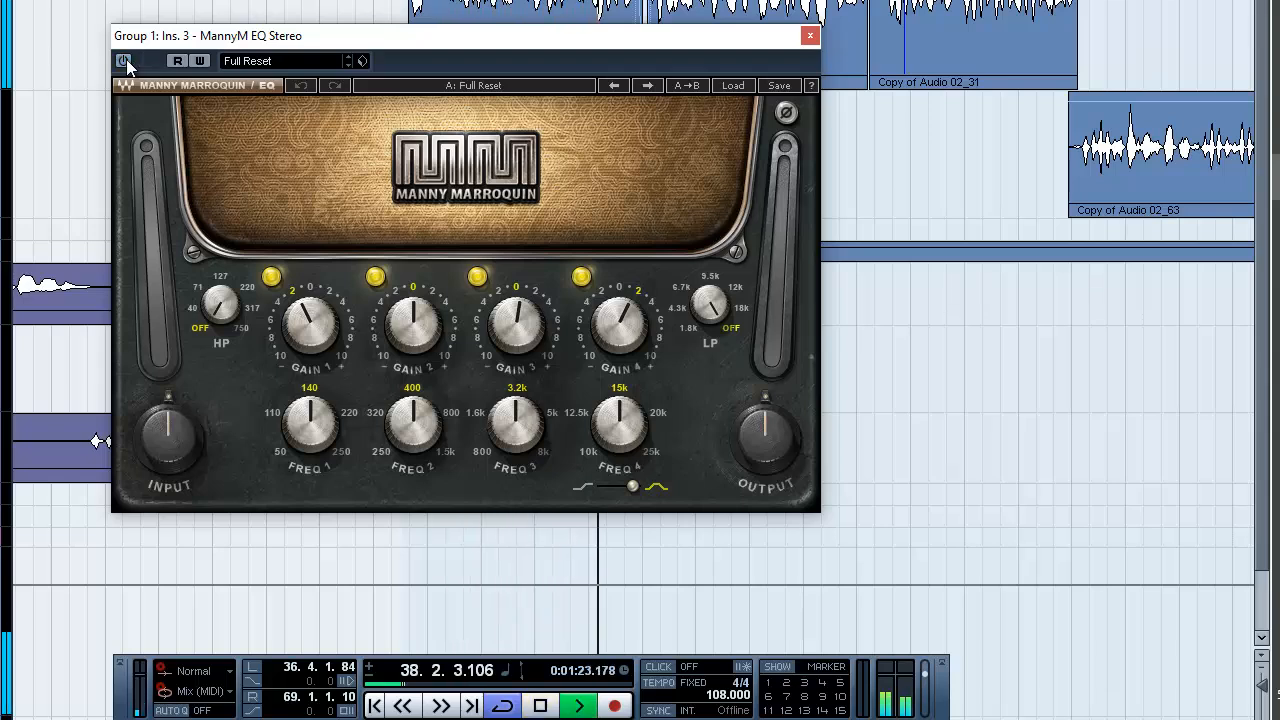
left_click(124, 60)
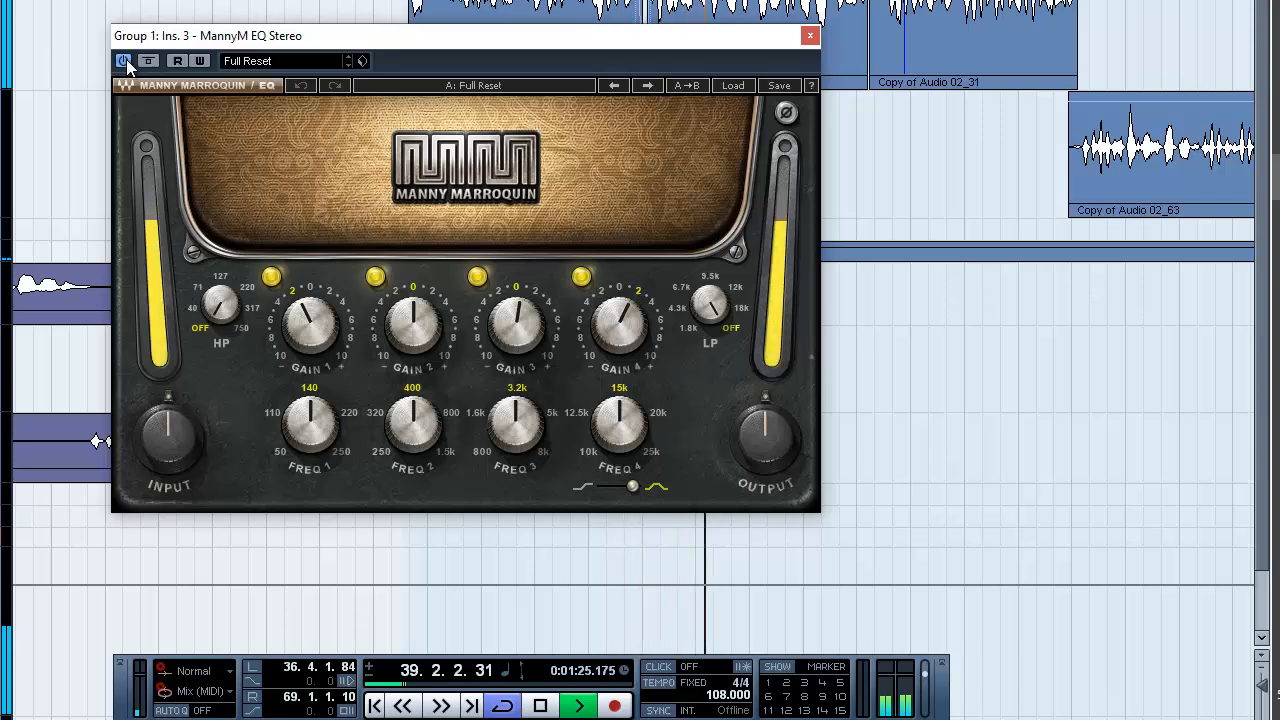
left_click(124, 60)
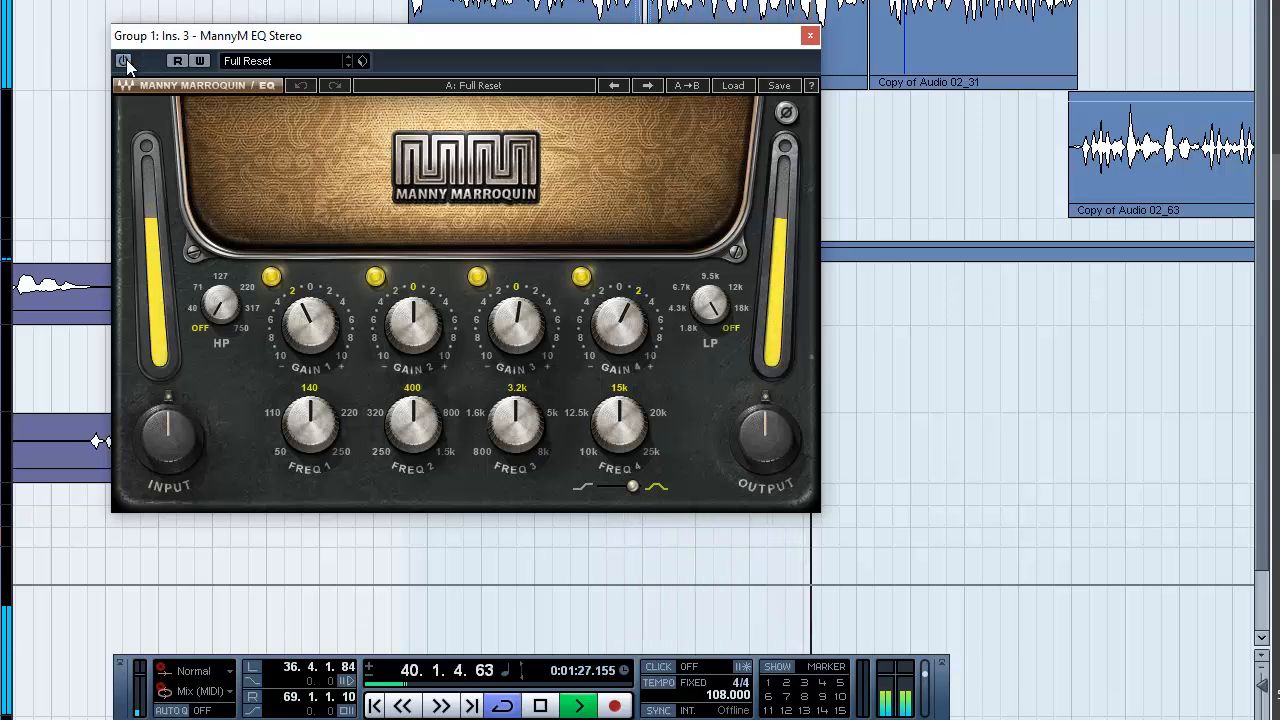
left_click(125, 60)
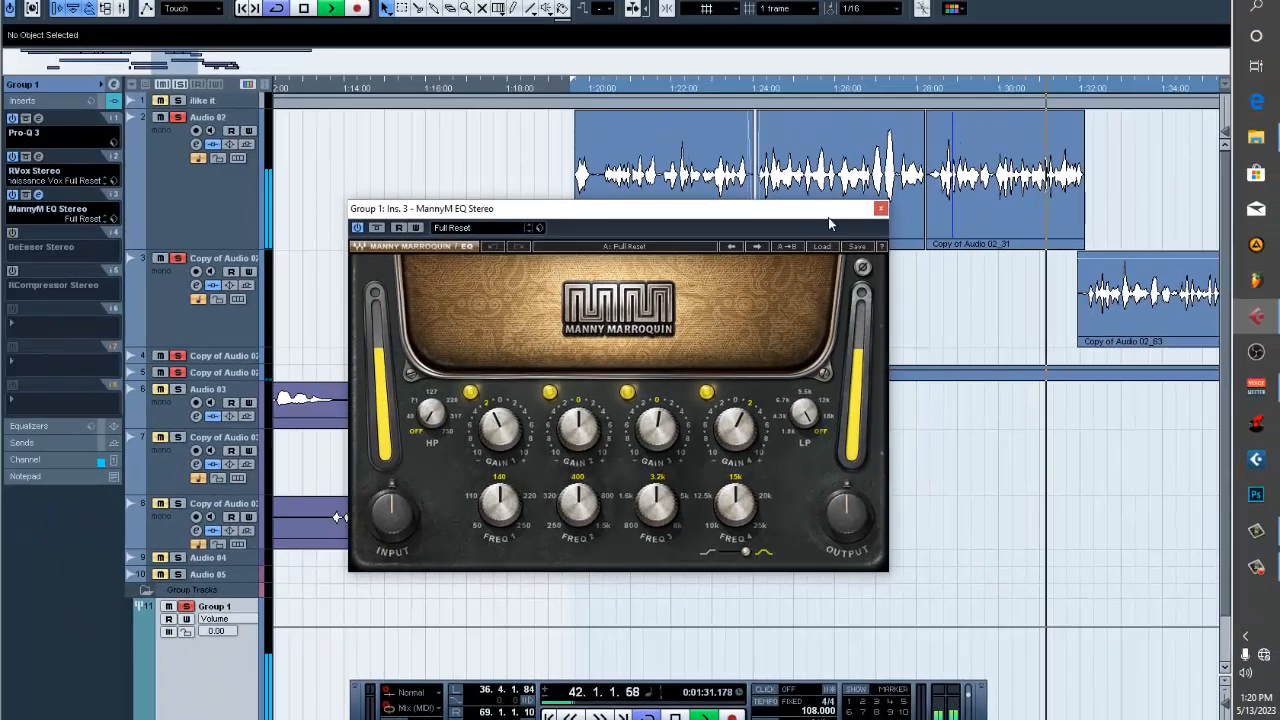
Close the MannyM EQ window, and switch on and open the DeEsser insert on Group 1.
left_click(880, 208)
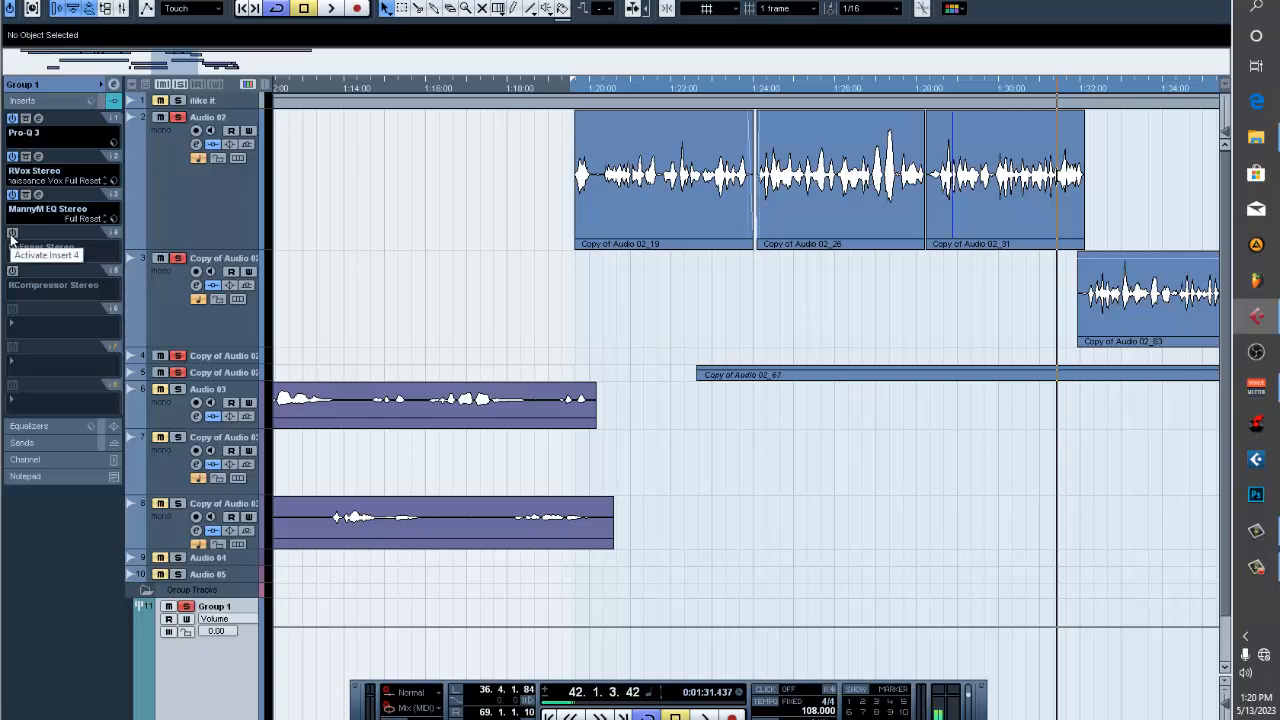
left_click(12, 234)
left_click(39, 233)
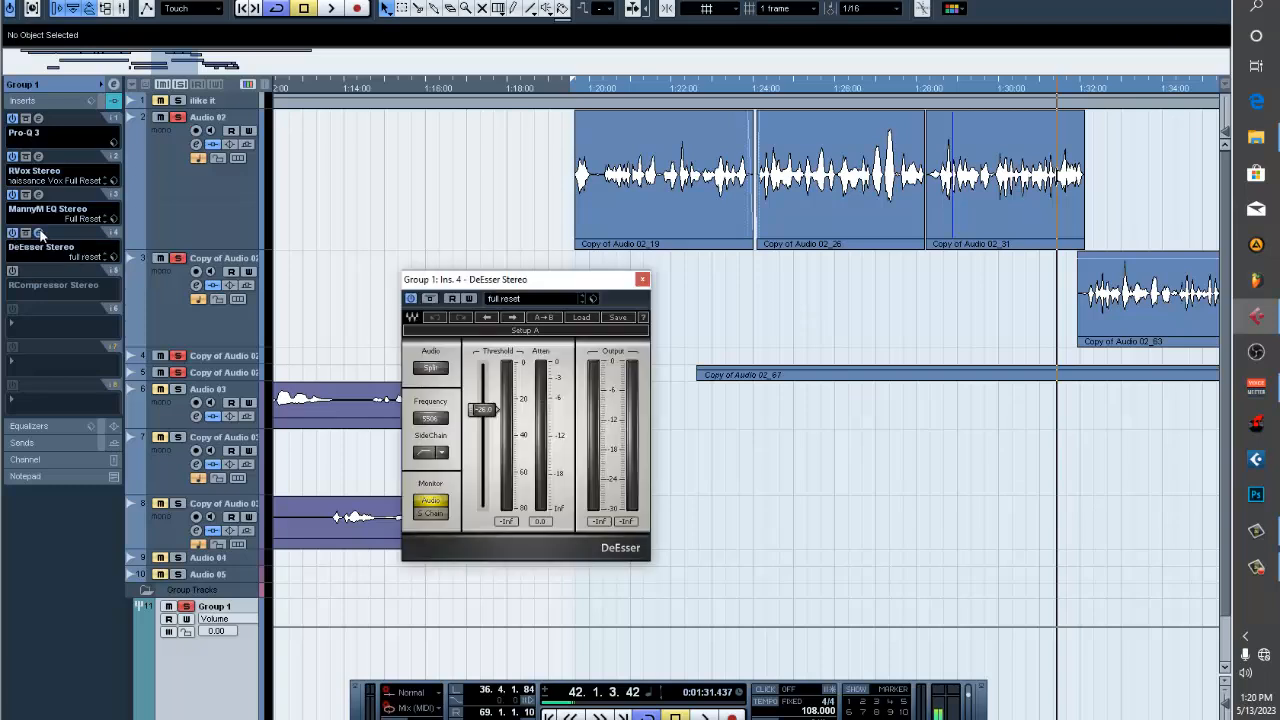
left_click(38, 197)
left_click(38, 197)
Play the vocals from the beginning of the Copy of Audio 02_19 clip, bypassing and re-engaging the DeEsser to compare.
left_click(586, 90)
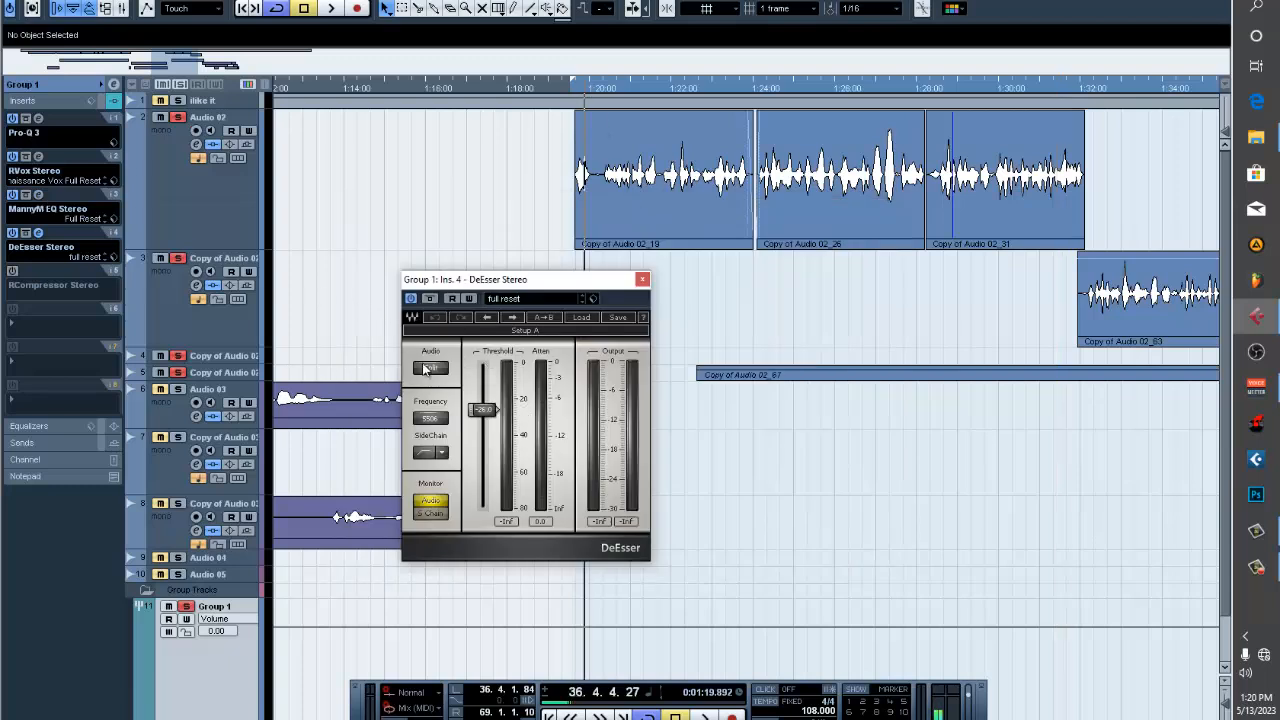
key("space")
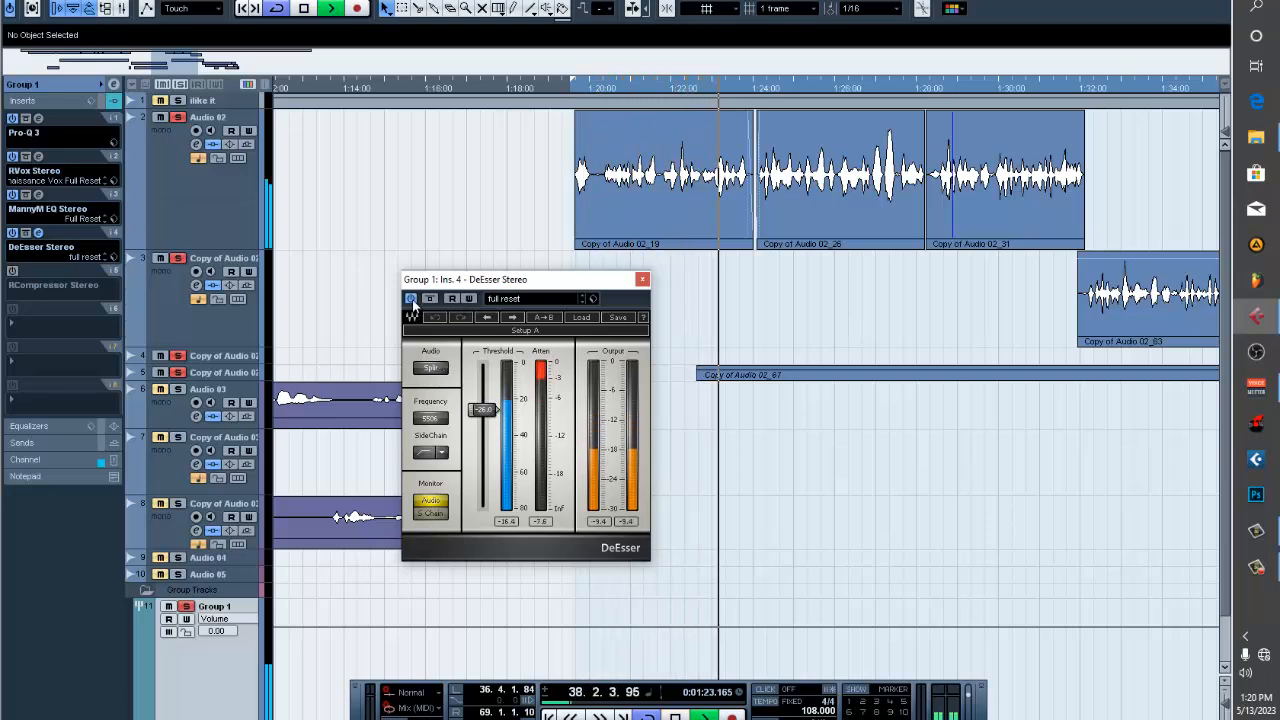
left_click(411, 299)
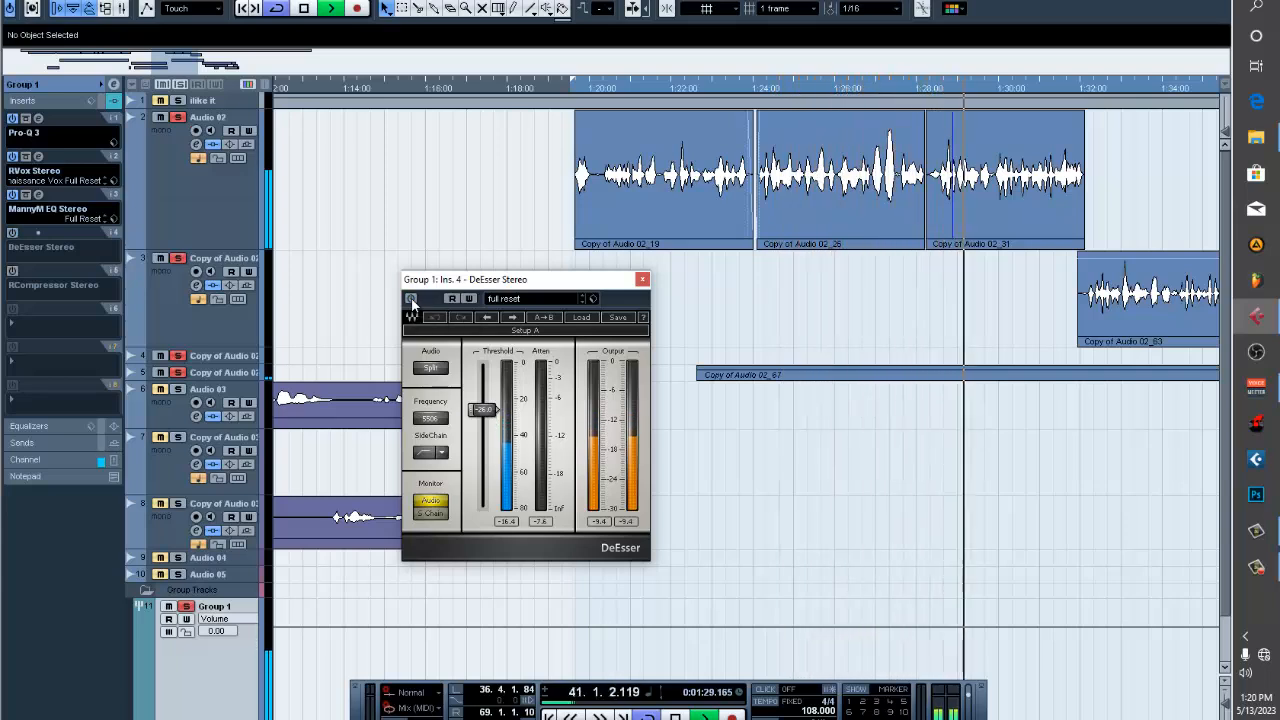
left_click(411, 299)
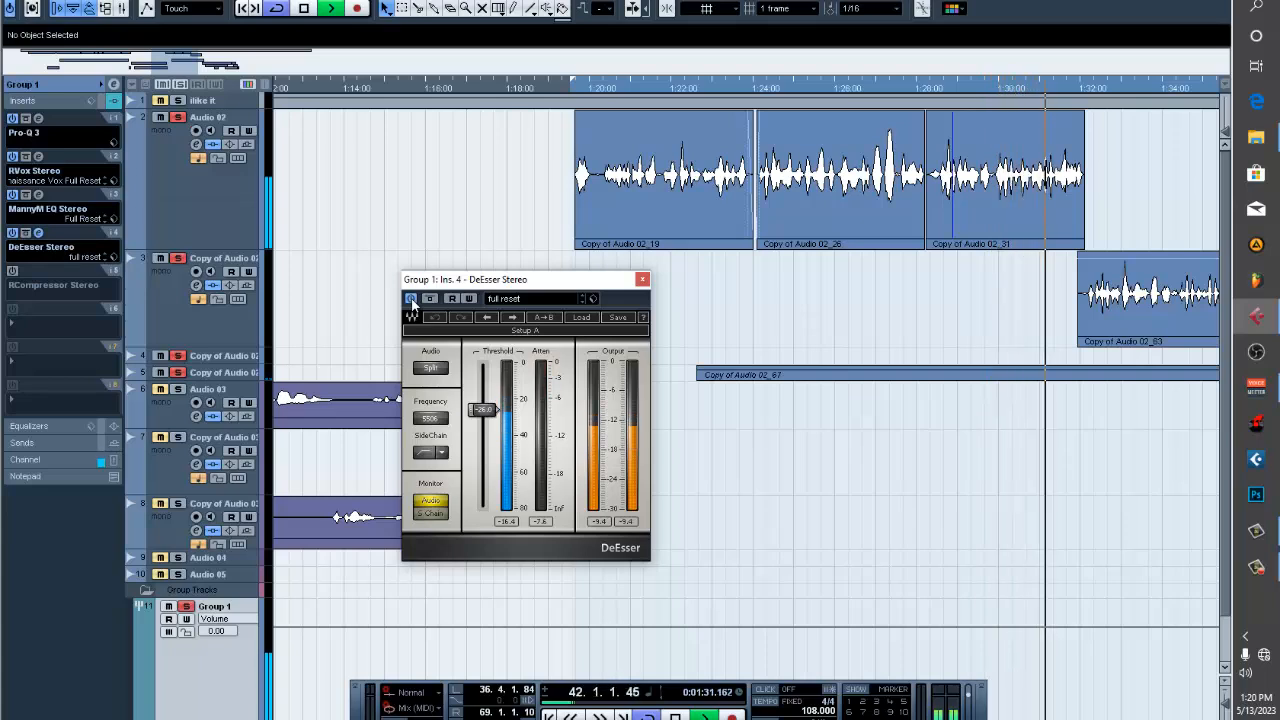
Close the DeEsser window, and switch on and open the RCompressor insert on Group 1.
left_click(643, 280)
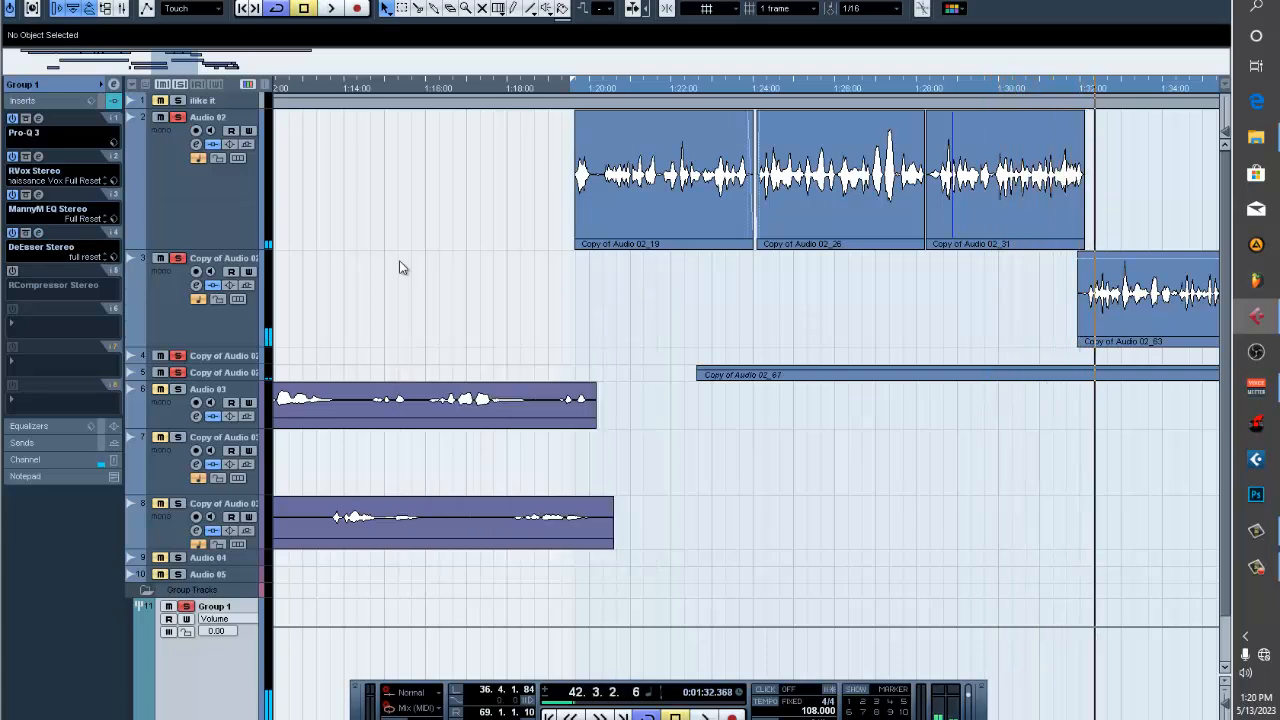
left_click(12, 273)
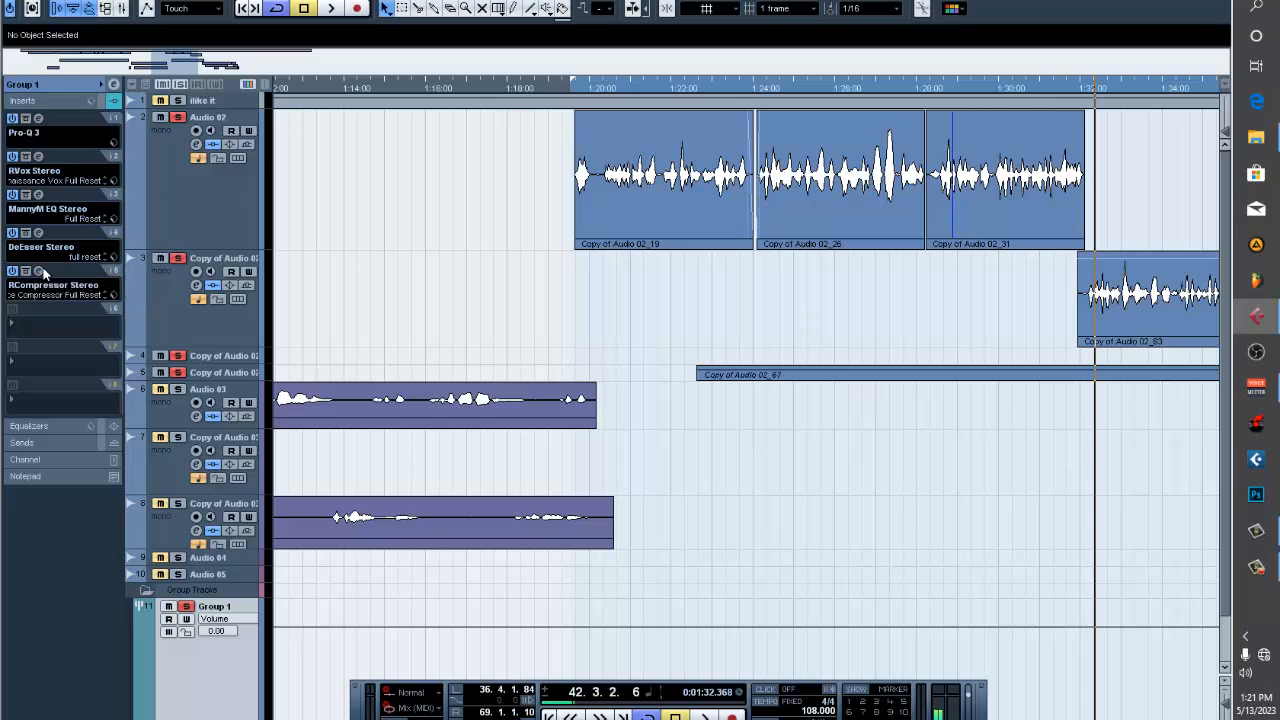
left_click(37, 272)
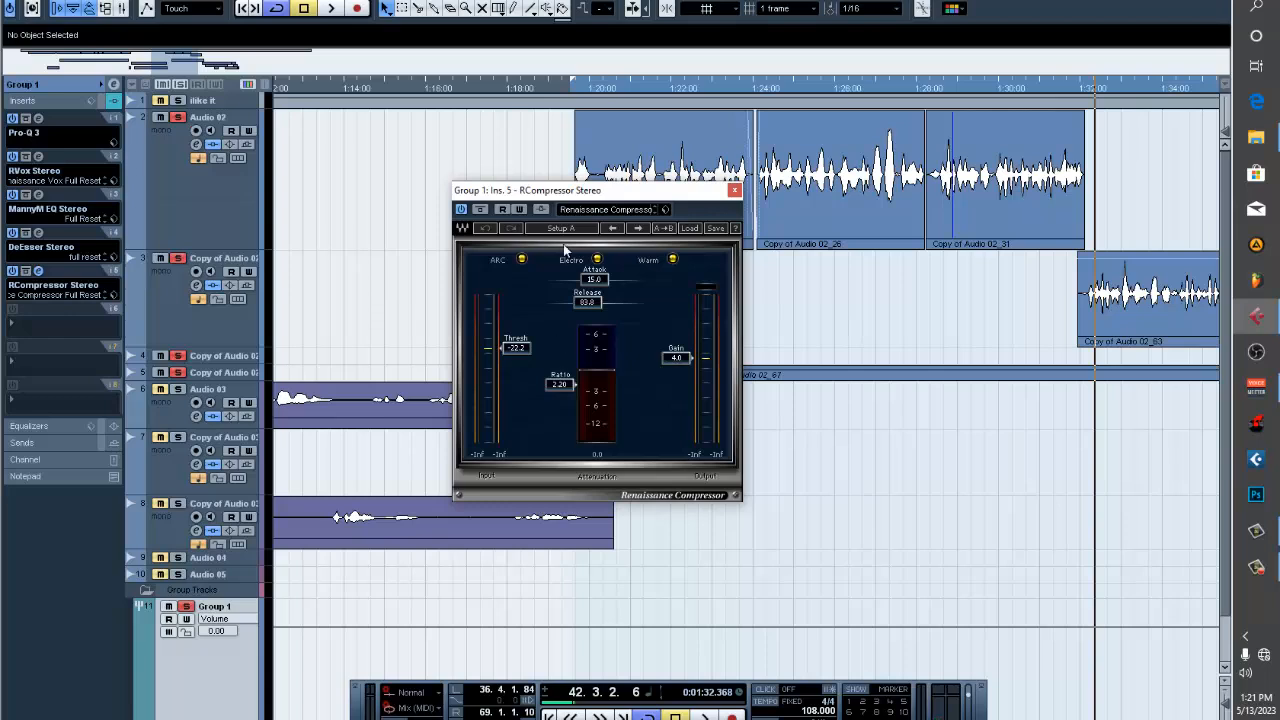
Place the playhead at the start of the Copy of Audio 02_19 clip and move the RCompressor window clear of the Audio 02 clips.
left_click(580, 92)
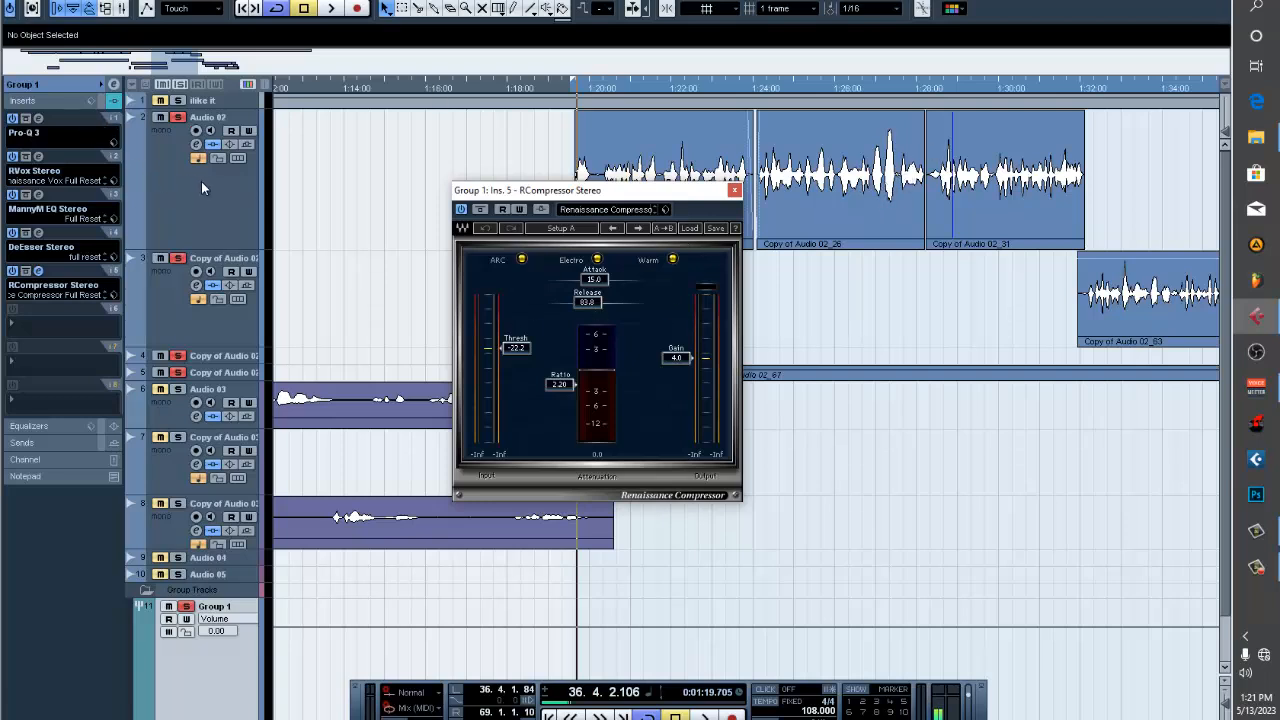
mouse_move(151, 68)
left_mouse_down()
mouse_move(2, 81)
mouse_move(105, 97)
mouse_move(144, 74)
left_mouse_up()
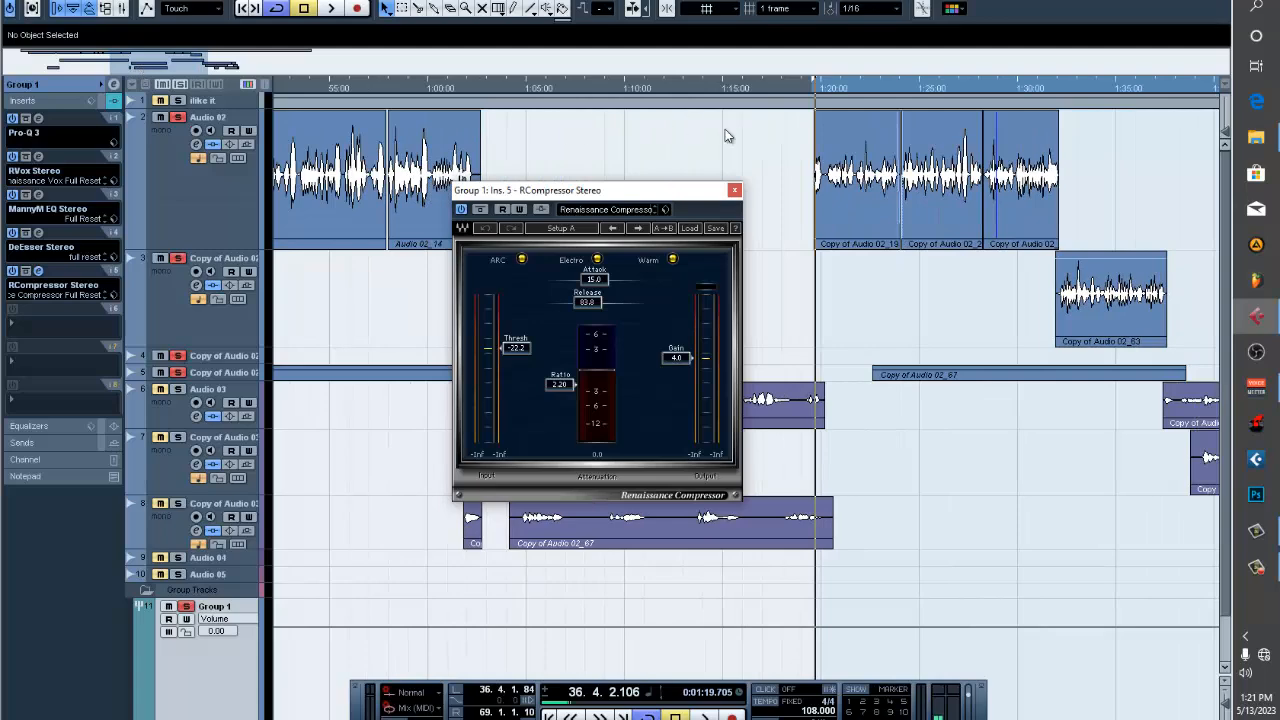
left_click_drag(195, 69, 217, 80)
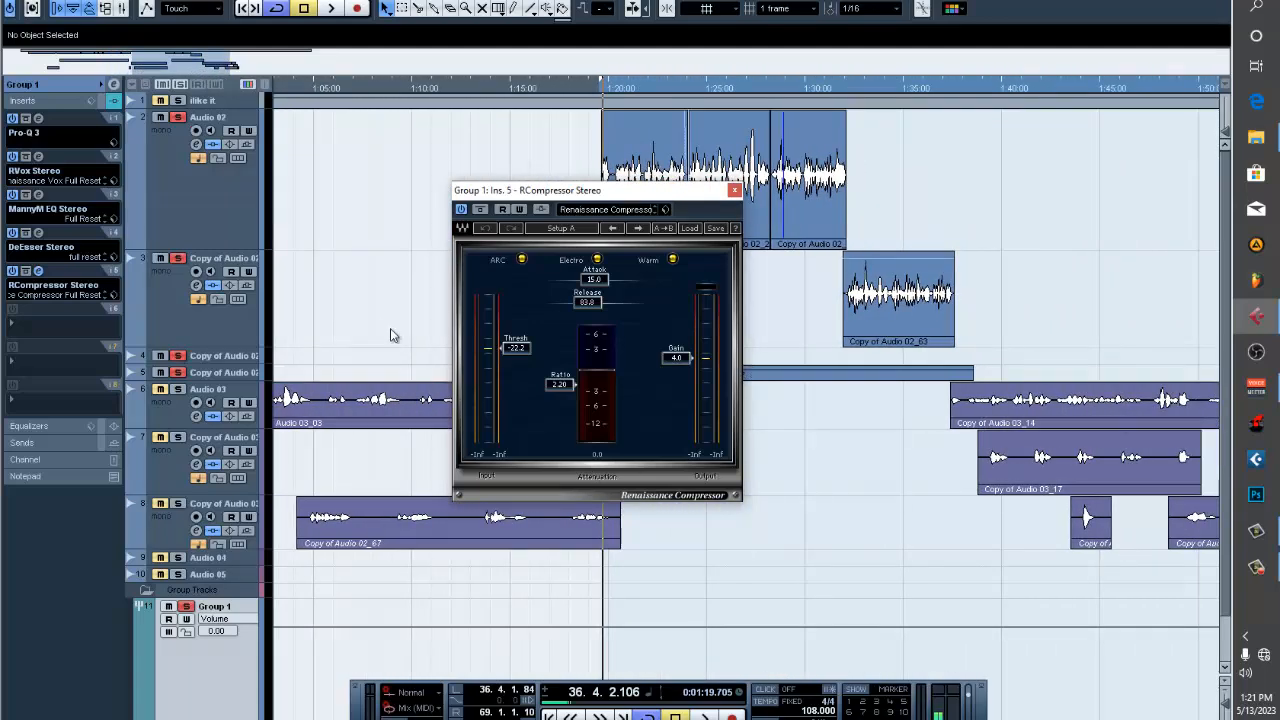
left_click_drag(184, 72, 193, 77)
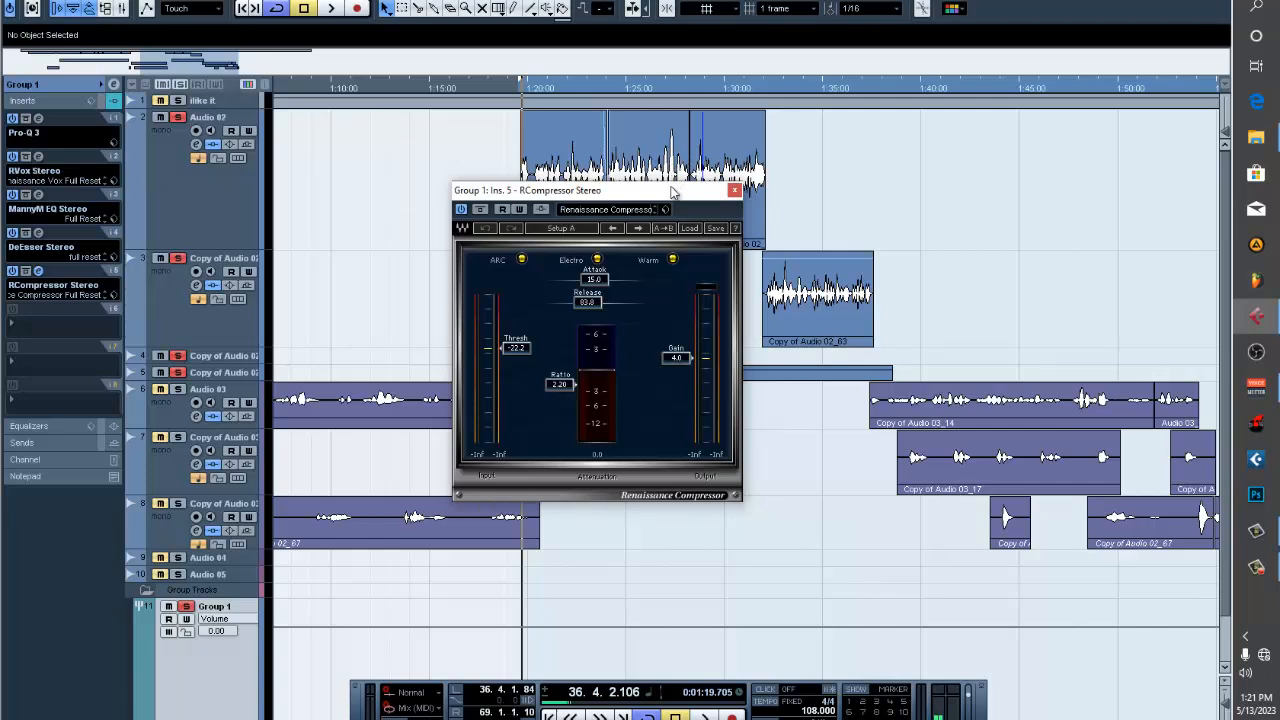
left_click_drag(672, 191, 675, 301)
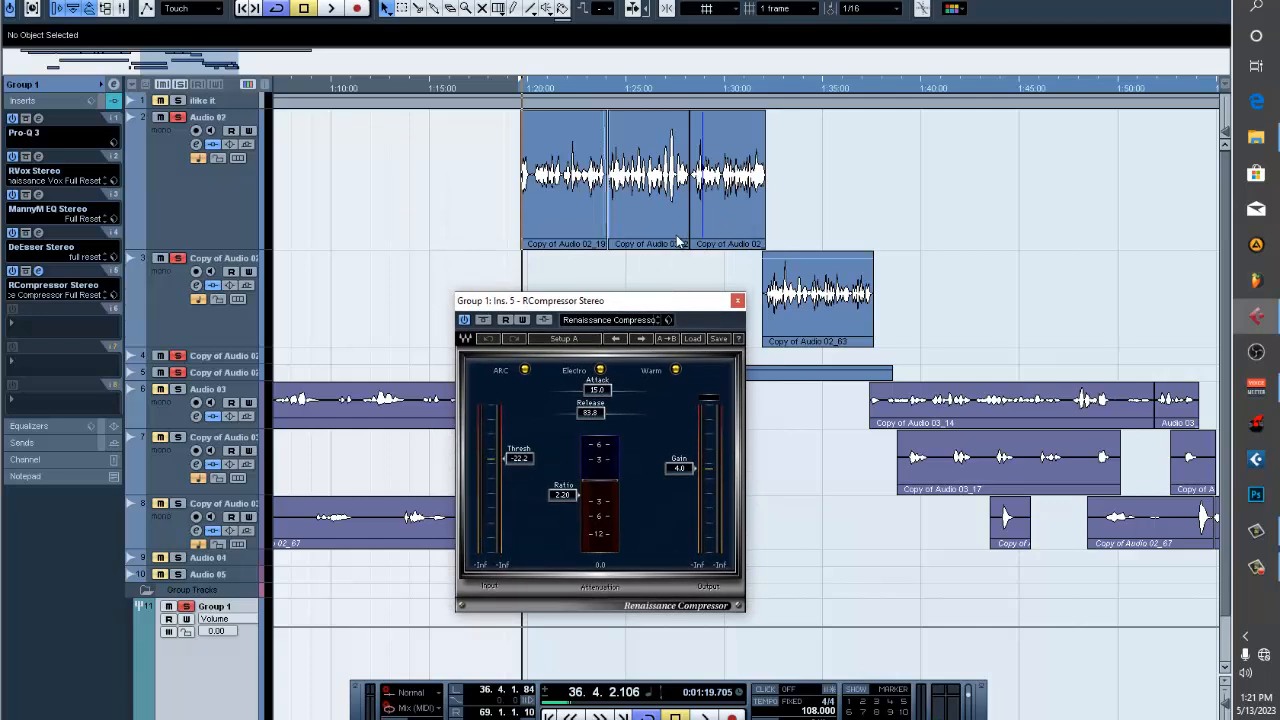
Play the vocals from the Copy of Audio 02_26 clip with RCompressor bypassed, and engage the compressor to compare.
left_click(464, 320)
left_click(608, 95)
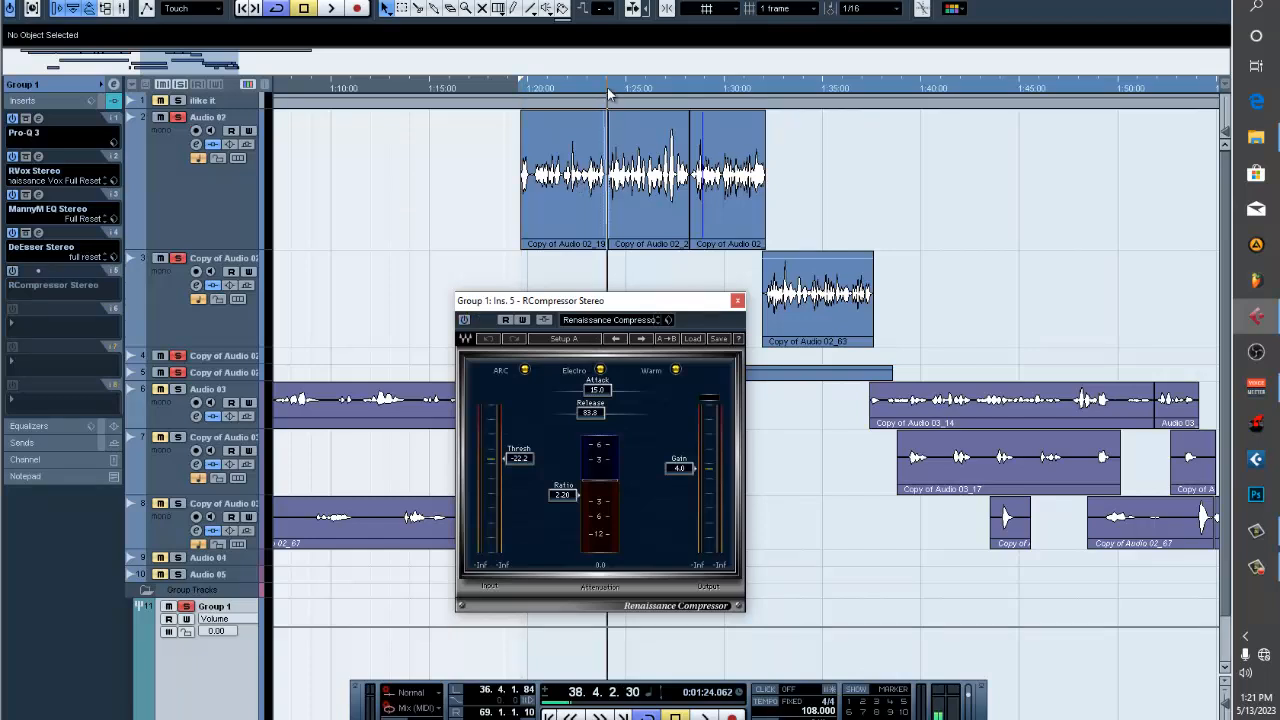
key("space")
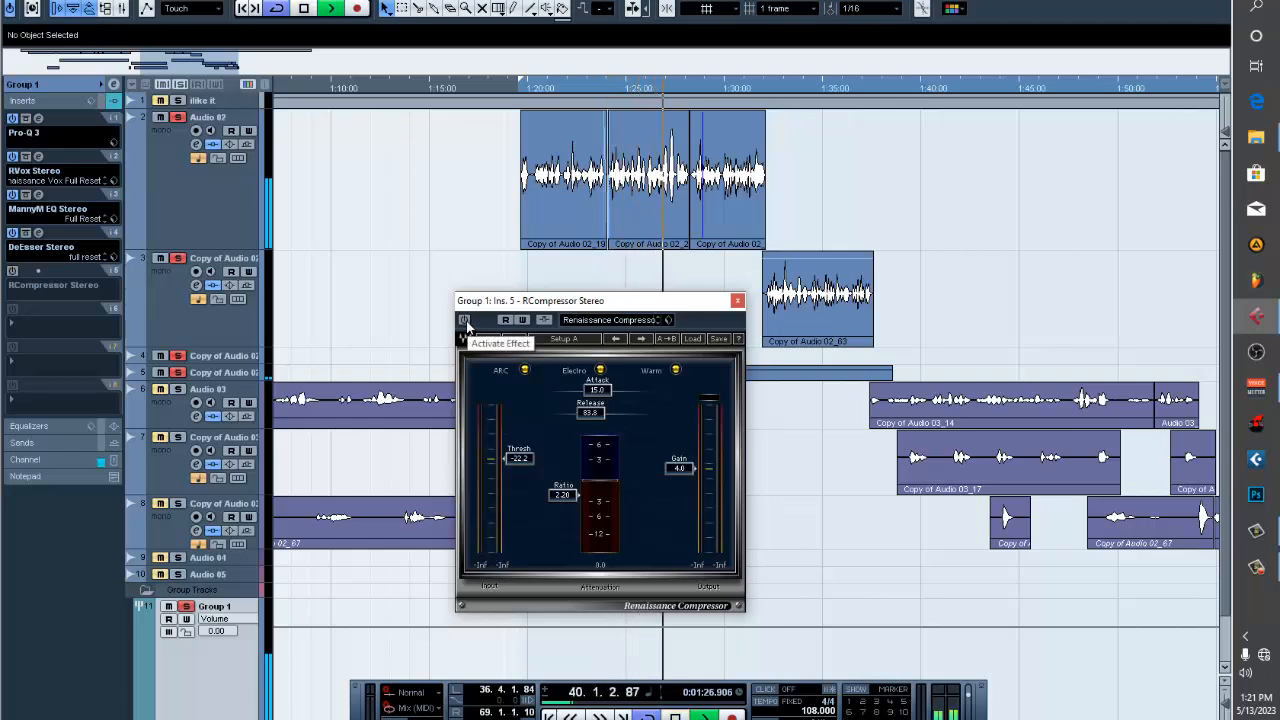
left_click(465, 321)
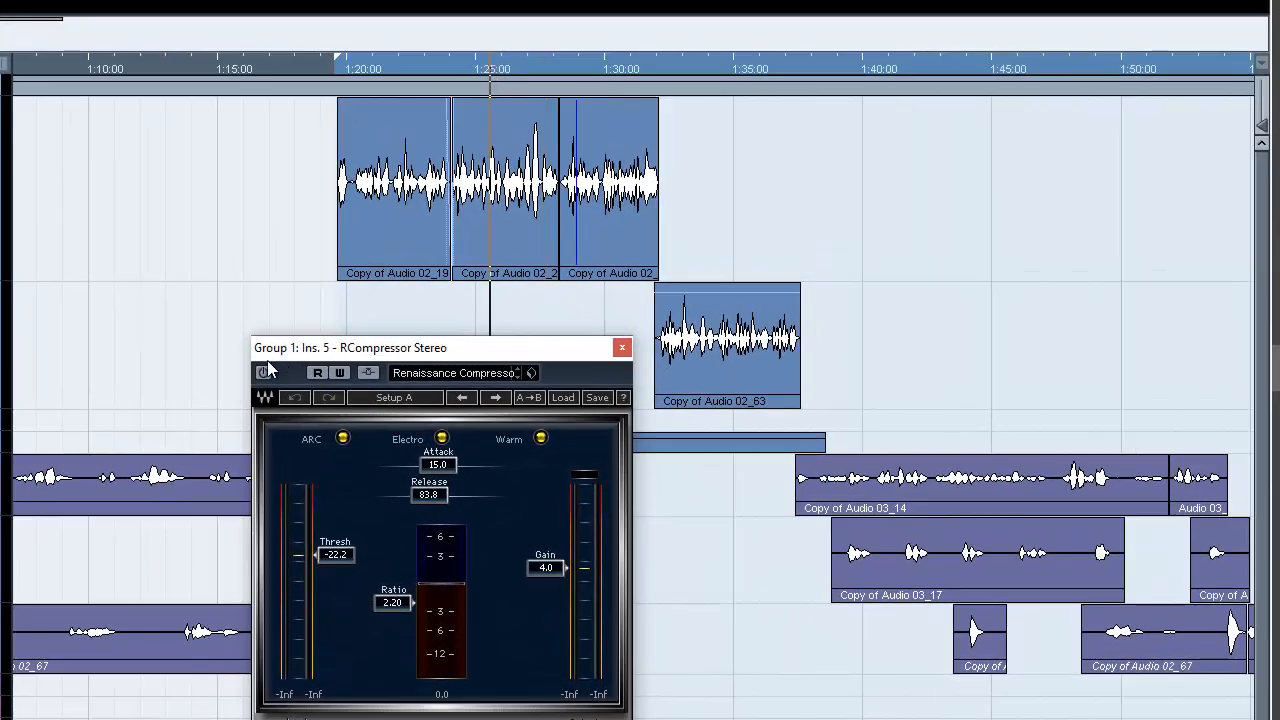
left_click(263, 372)
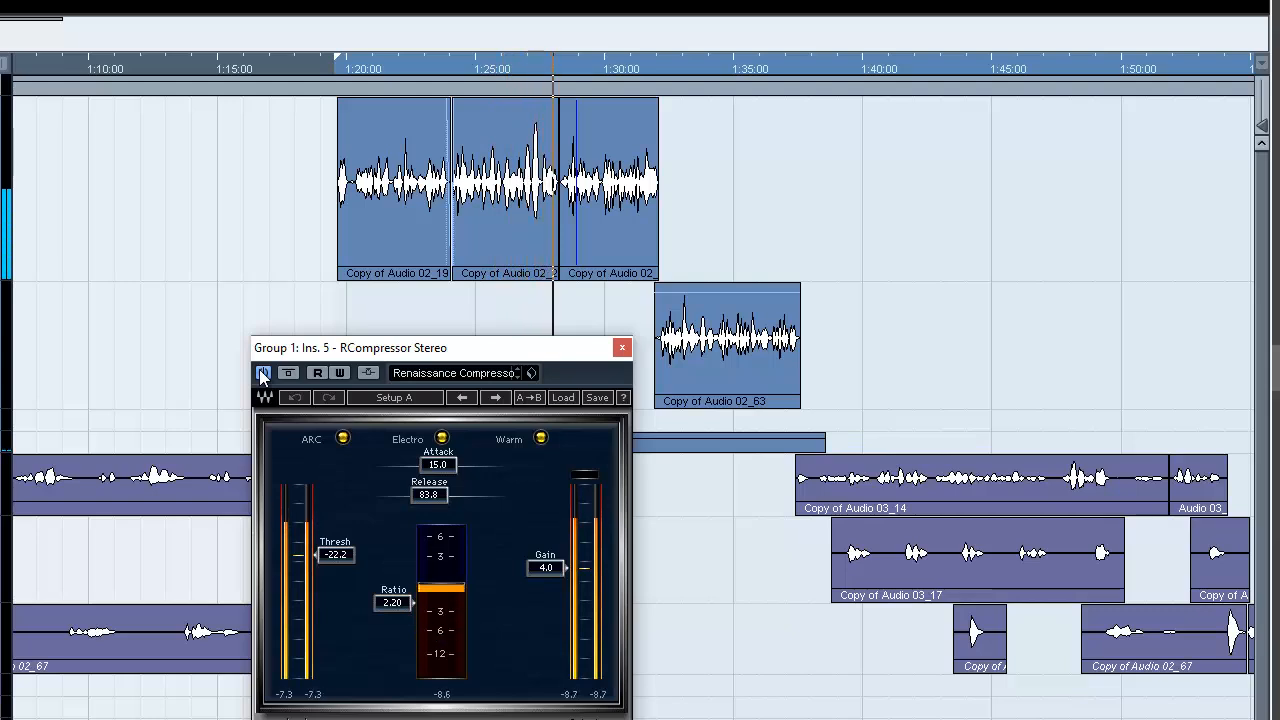
Replay the vocals from the Copy of Audio 02_26 clip with RCompressor engaged, and play them in the full mix through Copy of Audio 02_63.
key("space")
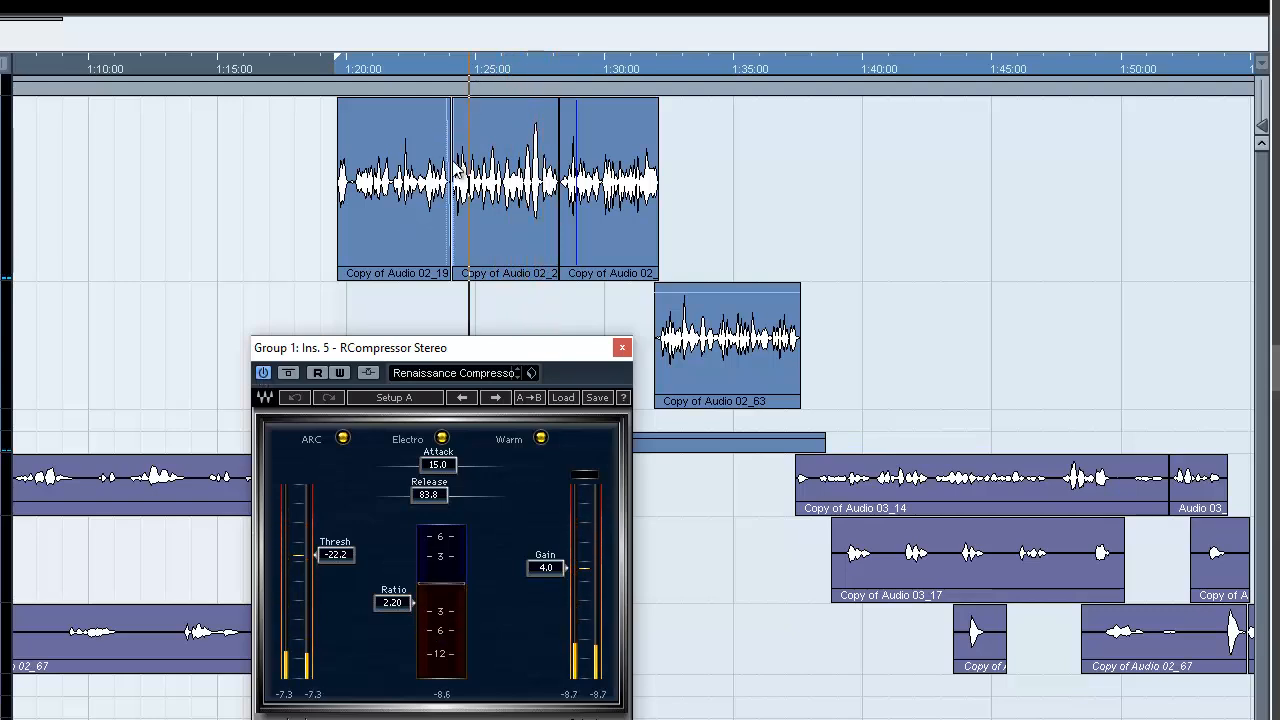
key("space")
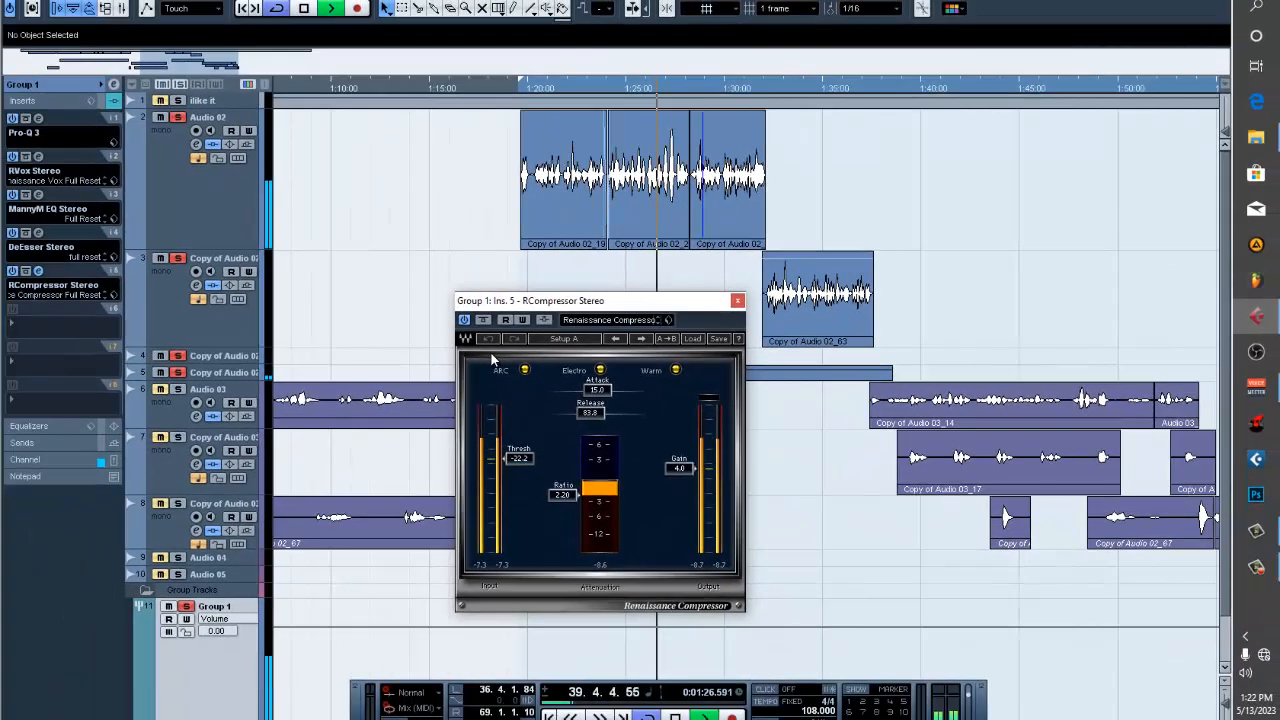
key("space")
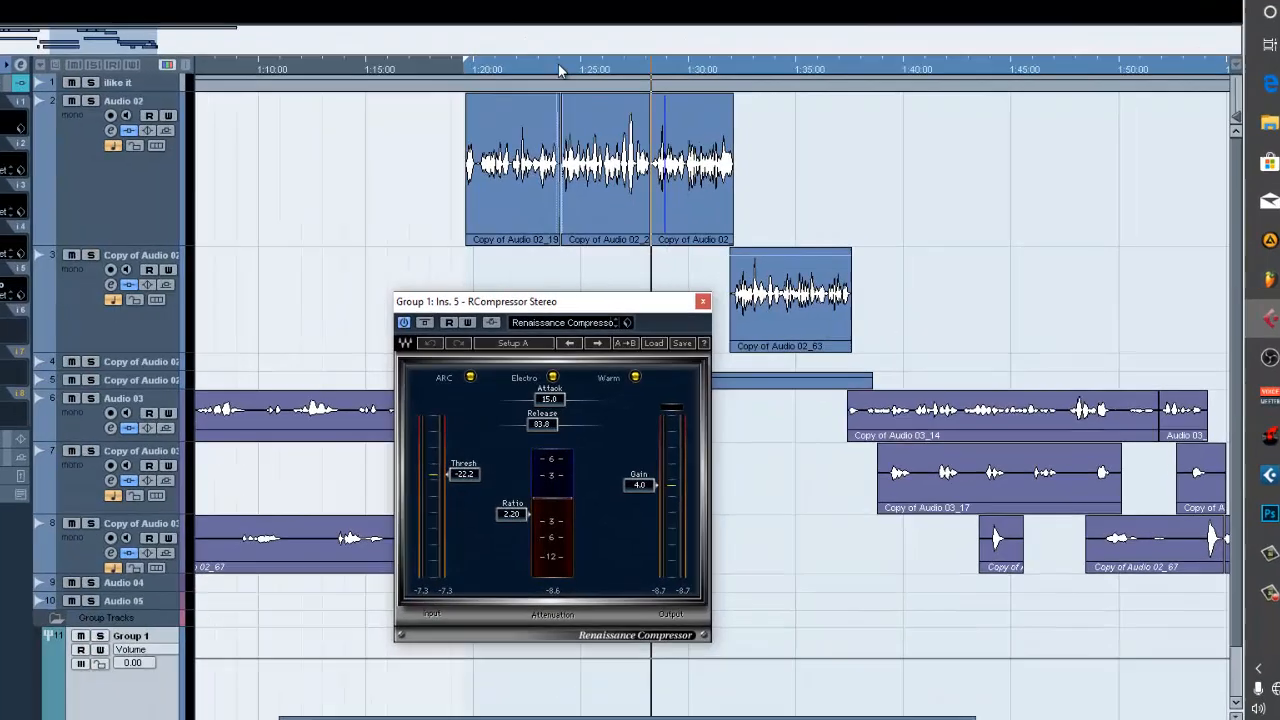
left_click(607, 87)
key("space")
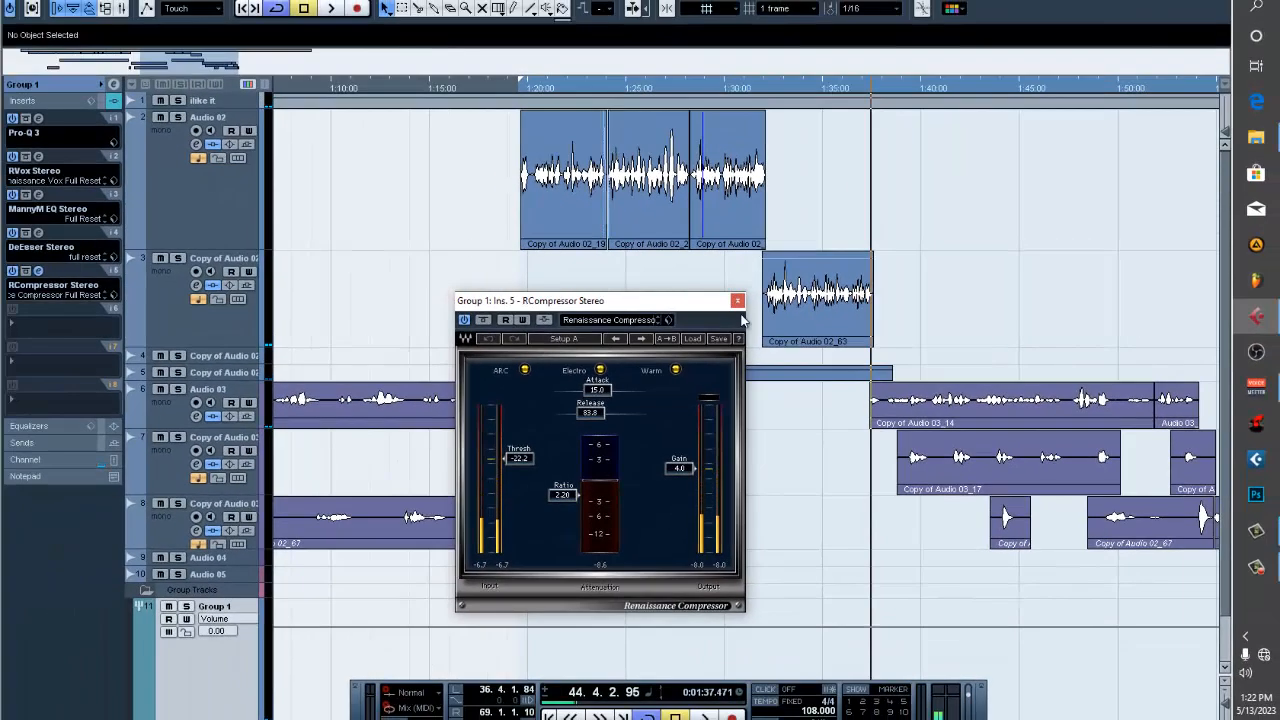
Close RCompressor, show Group 1's sends, and open ValhallaVintageVerb on FX 1 to examine its mix, decay and predelay settings.
left_click(737, 298)
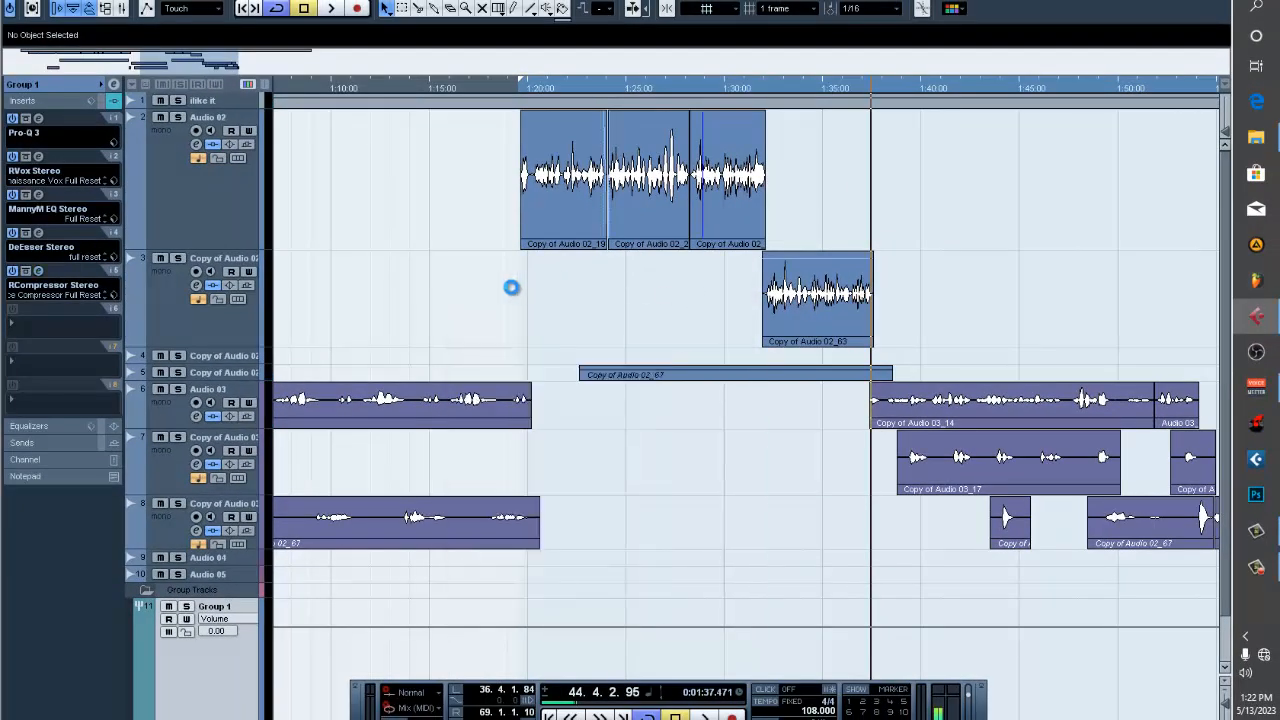
left_click(58, 442)
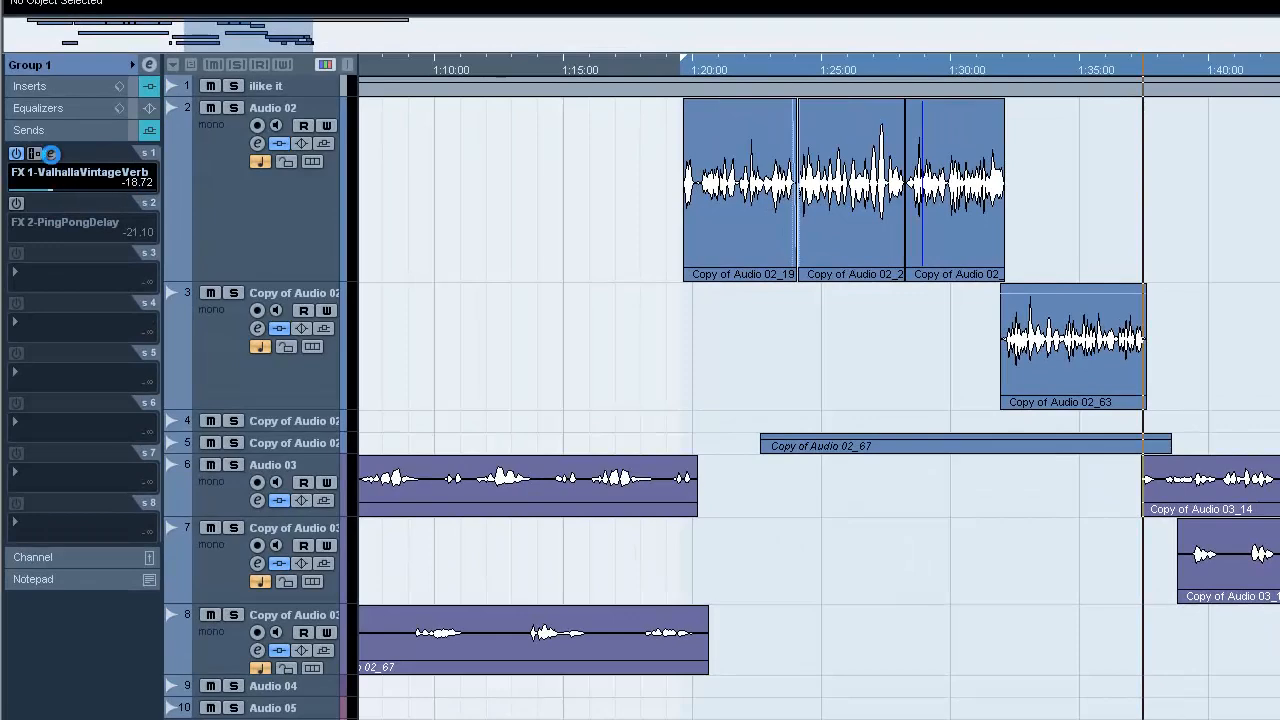
left_click(50, 154)
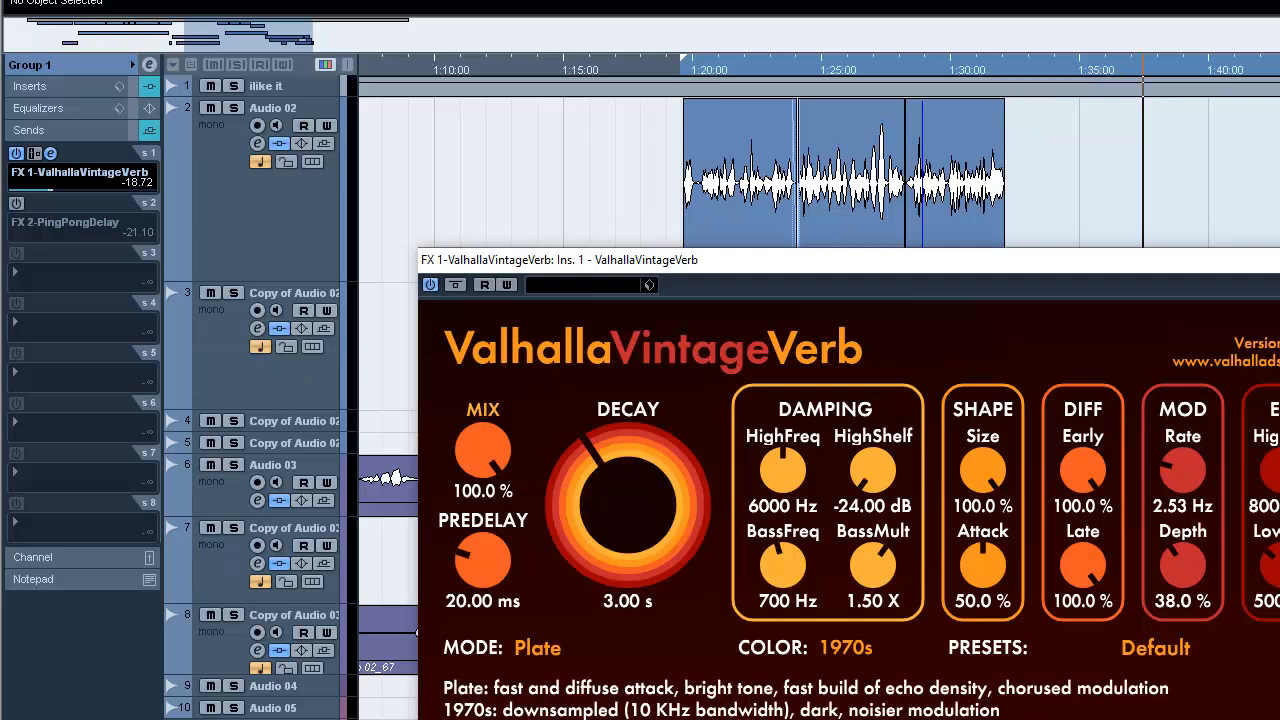
left_click(1278, 259)
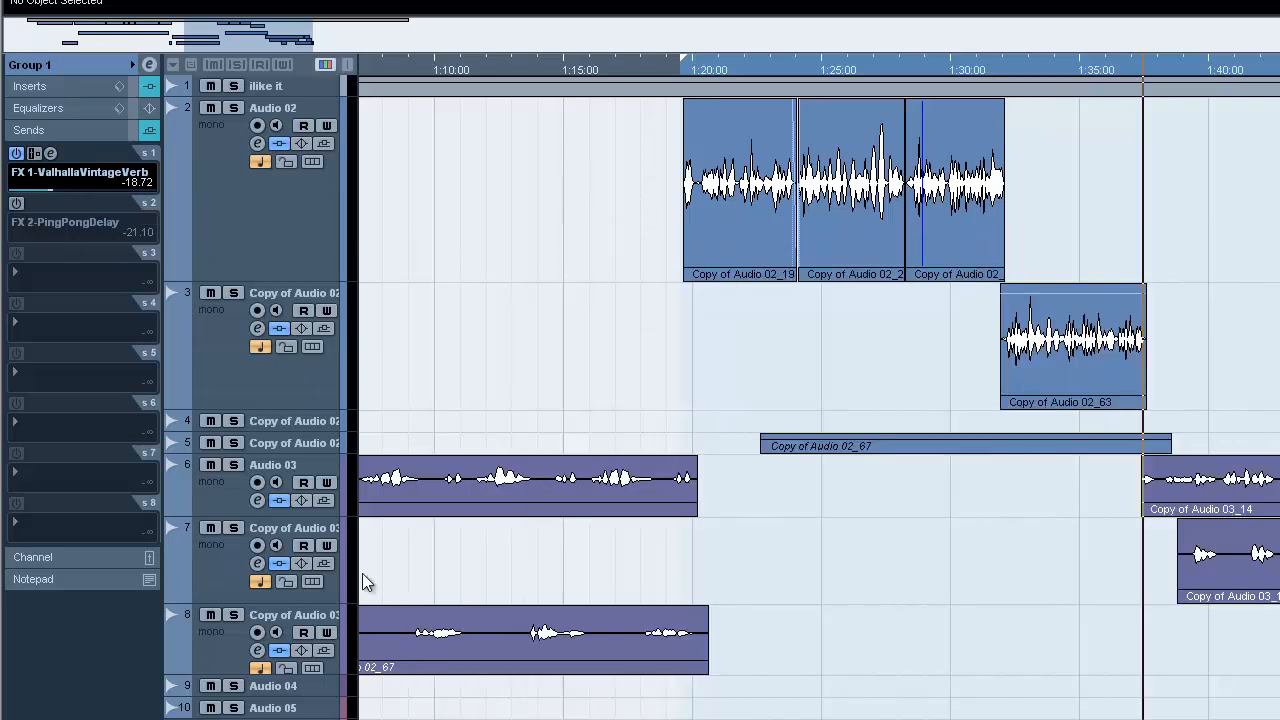
Play the vocals with the FX 1 reverb from the Copy of Audio 02_19 clip, toggling between soloed vocals and the full mix.
key("s")
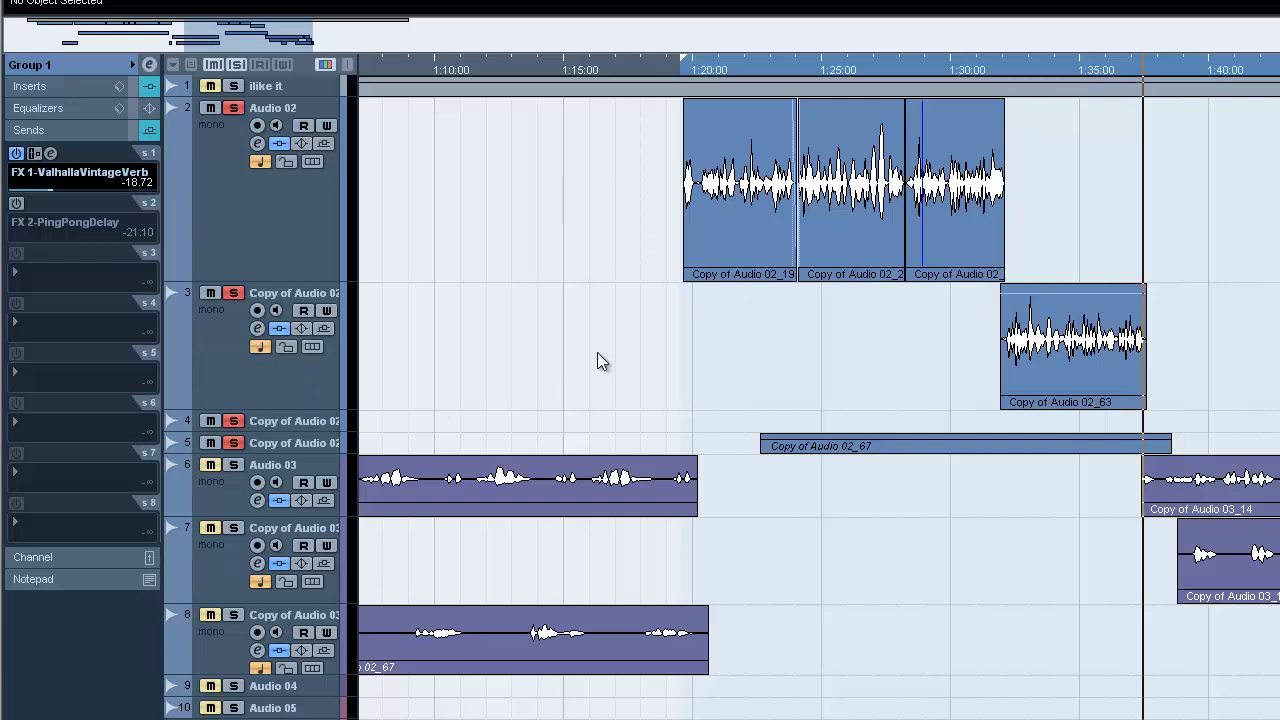
left_click(716, 69)
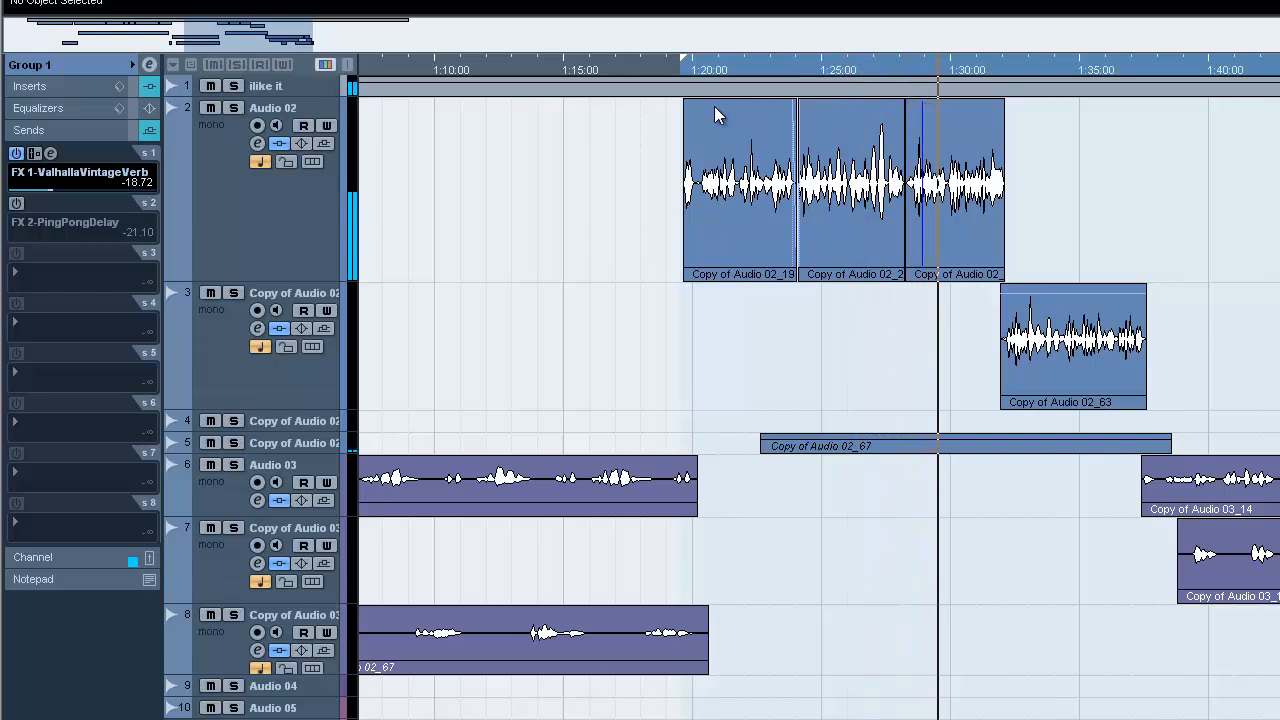
key("s")
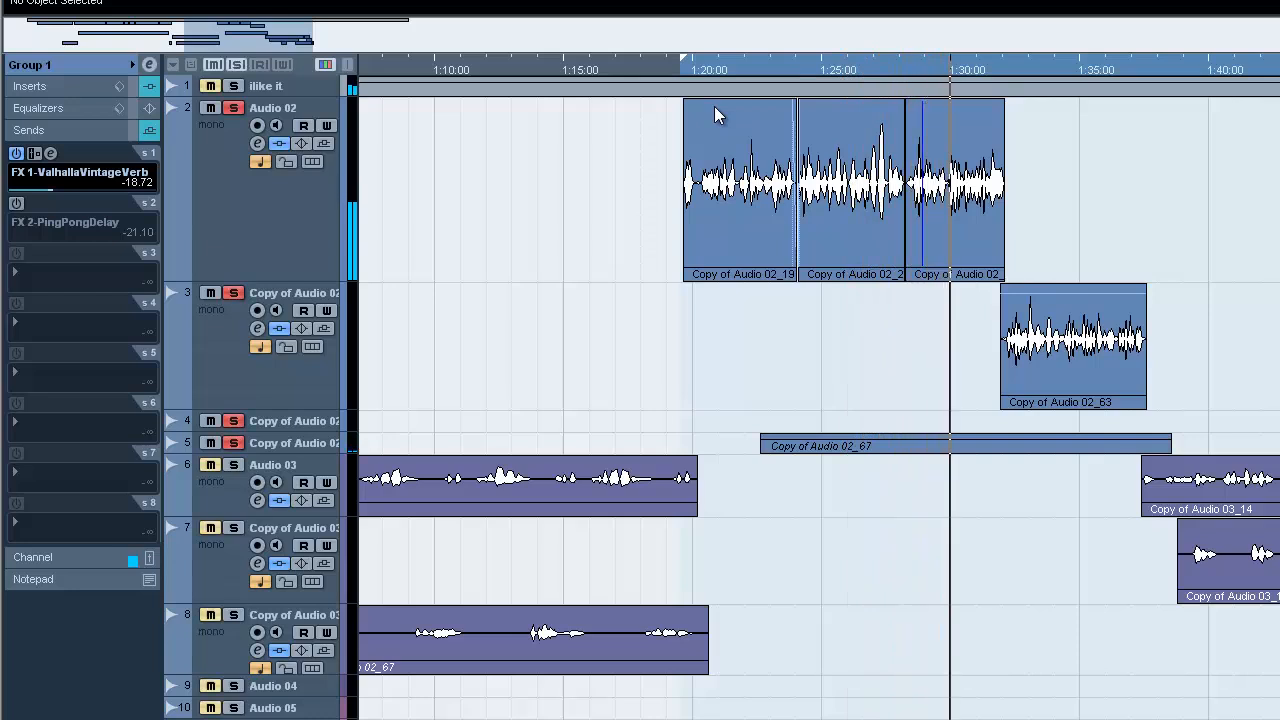
Enable Group 1's FX 2 PingPongDelay send and examine the delay's feedback, filter and mix settings.
left_click(17, 203)
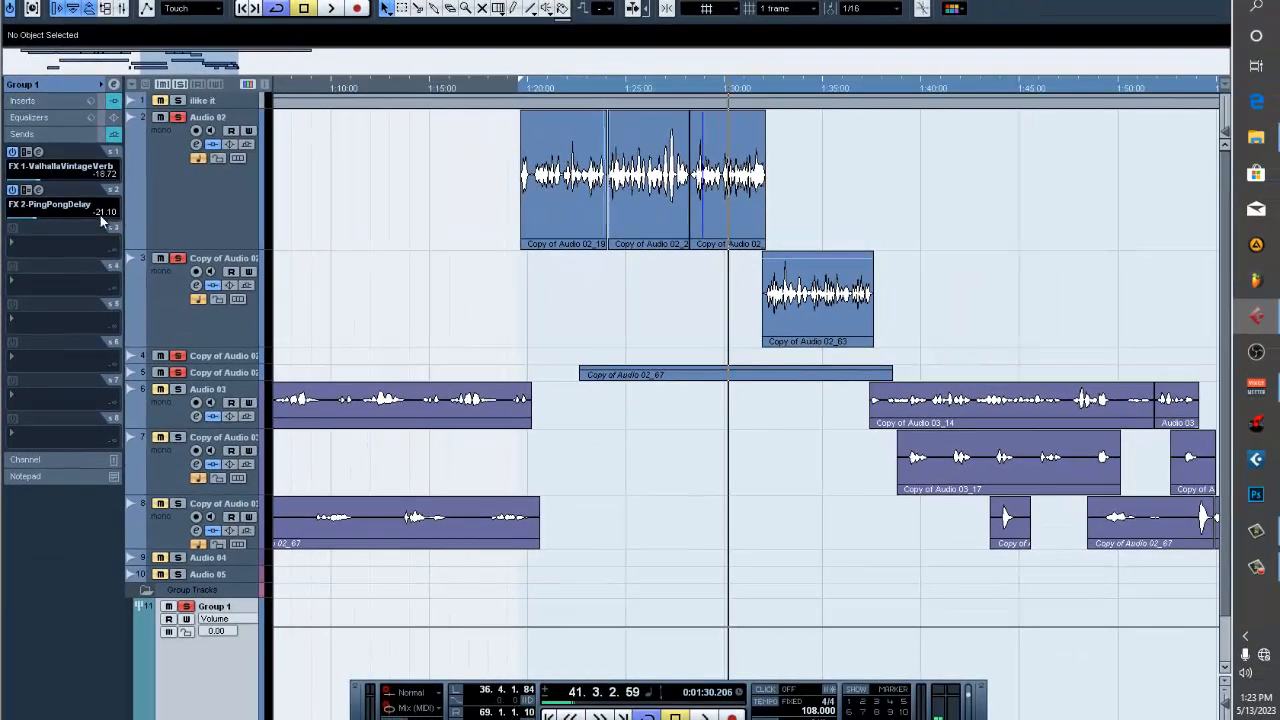
left_click(39, 190)
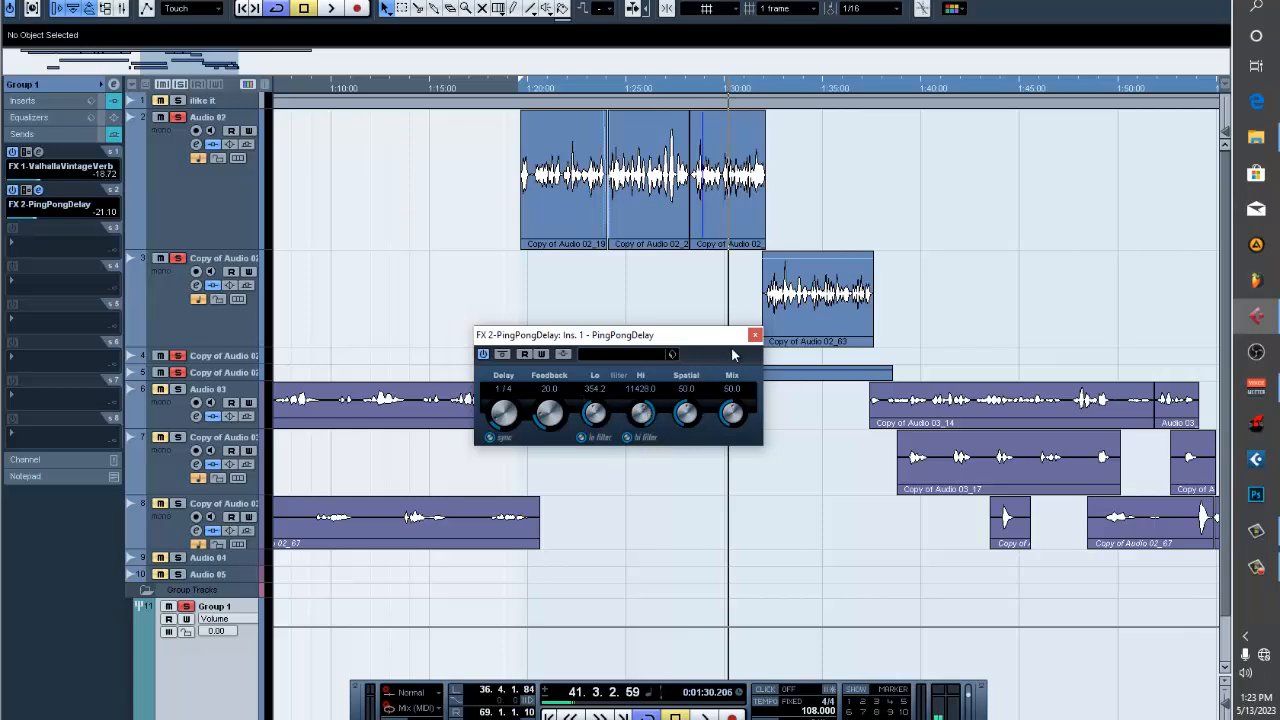
left_click(754, 335)
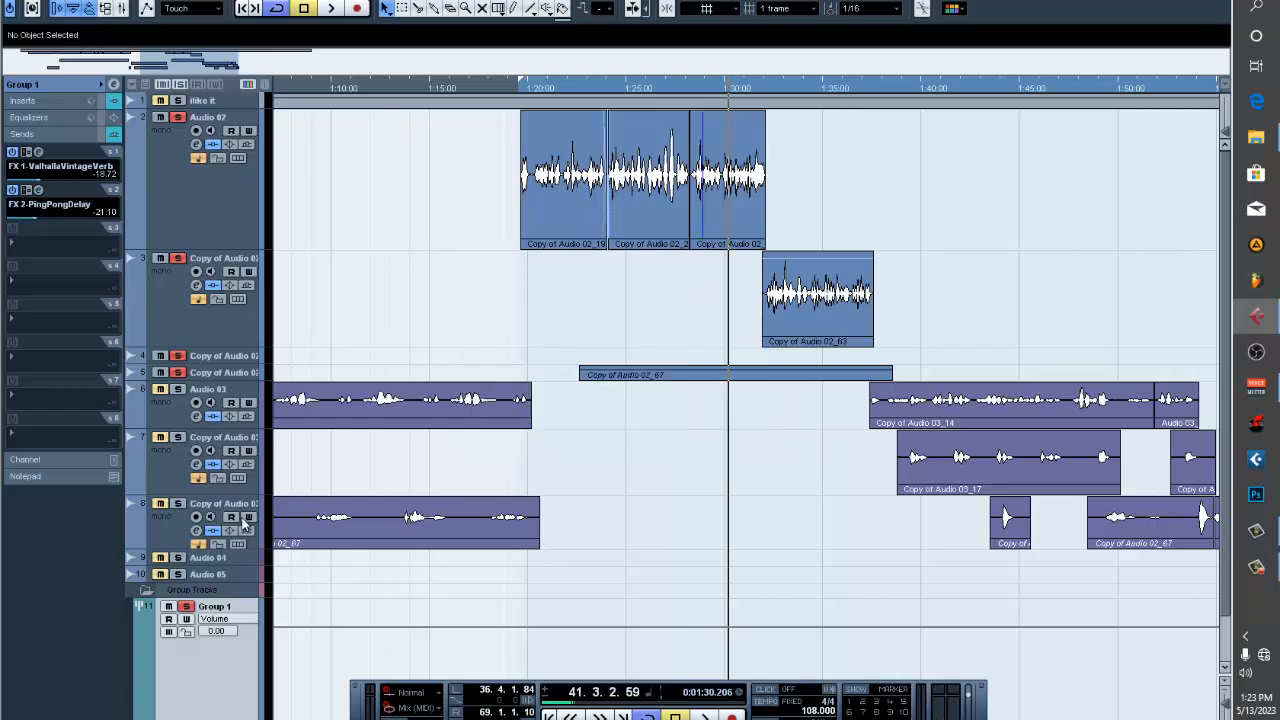
Play the soloed vocals with the FX 2 delay active from within the Copy of Audio 02_19 clip.
left_click(585, 86)
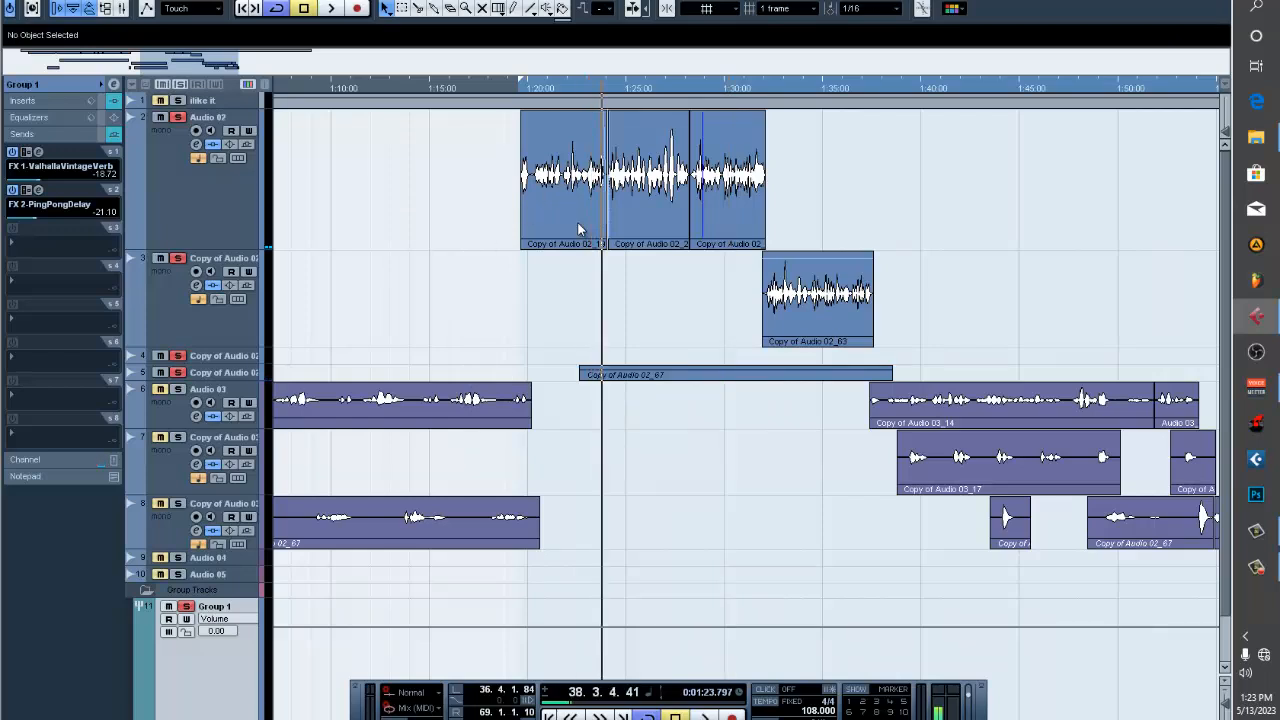
left_click(556, 87)
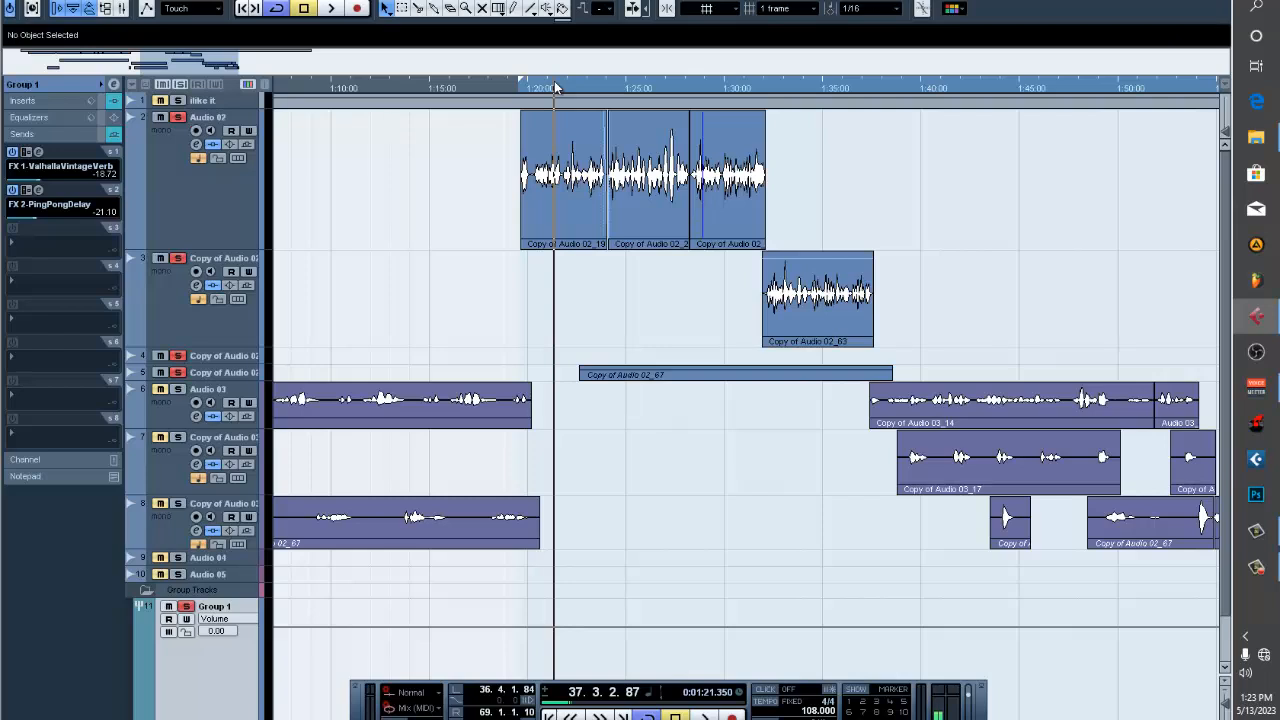
key("space")
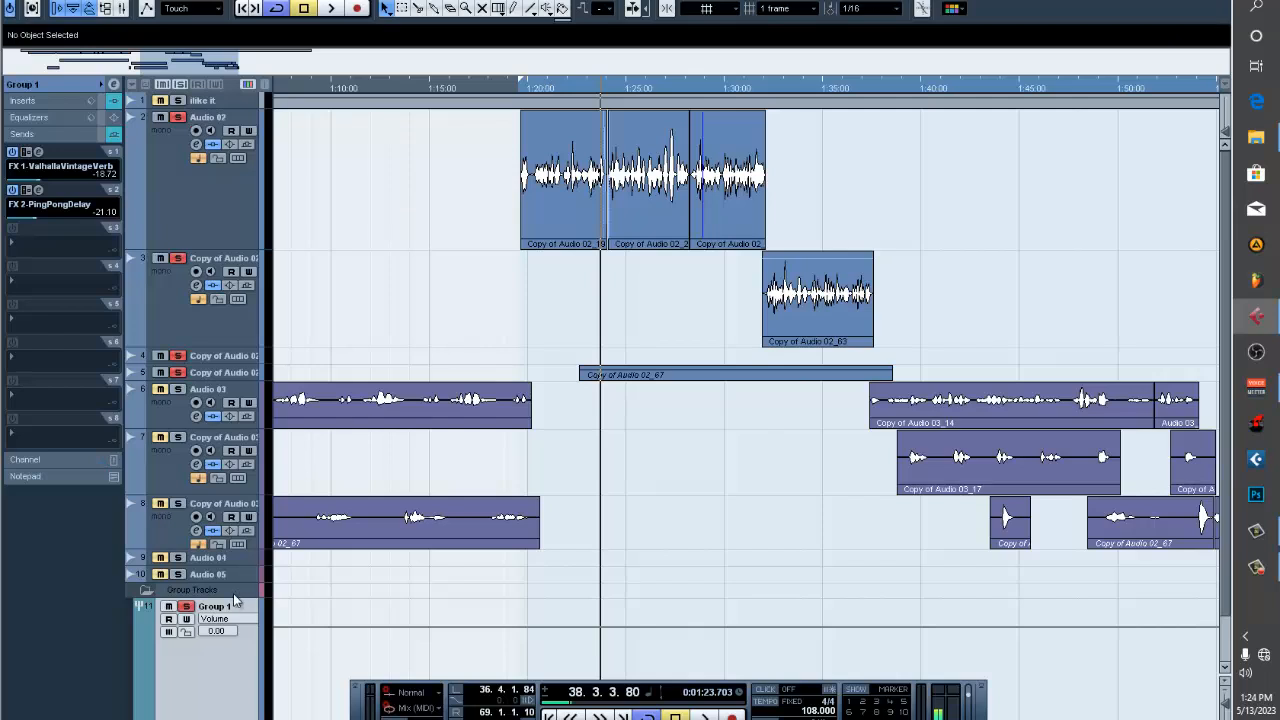
Switch the solo from Group 1 to Group 2 so its vocal tracks can be reviewed.
scroll(232, 593, "down", 1)
left_click(216, 678)
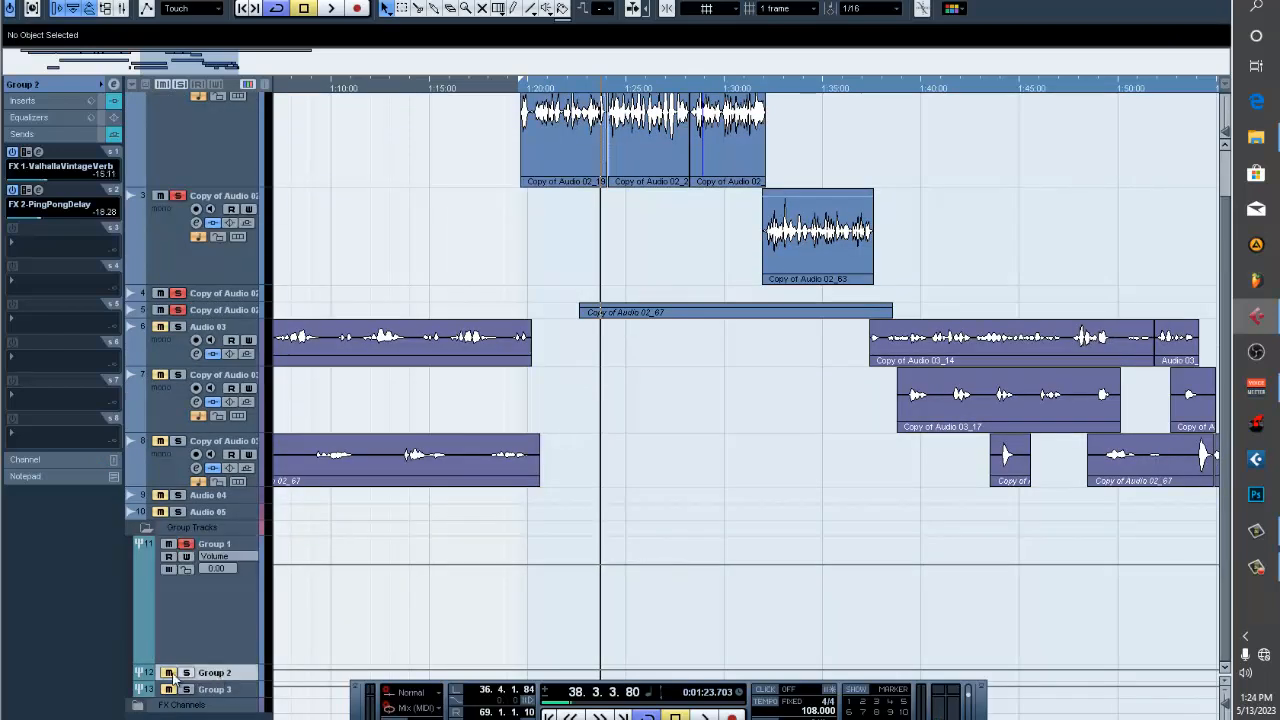
left_click(190, 545)
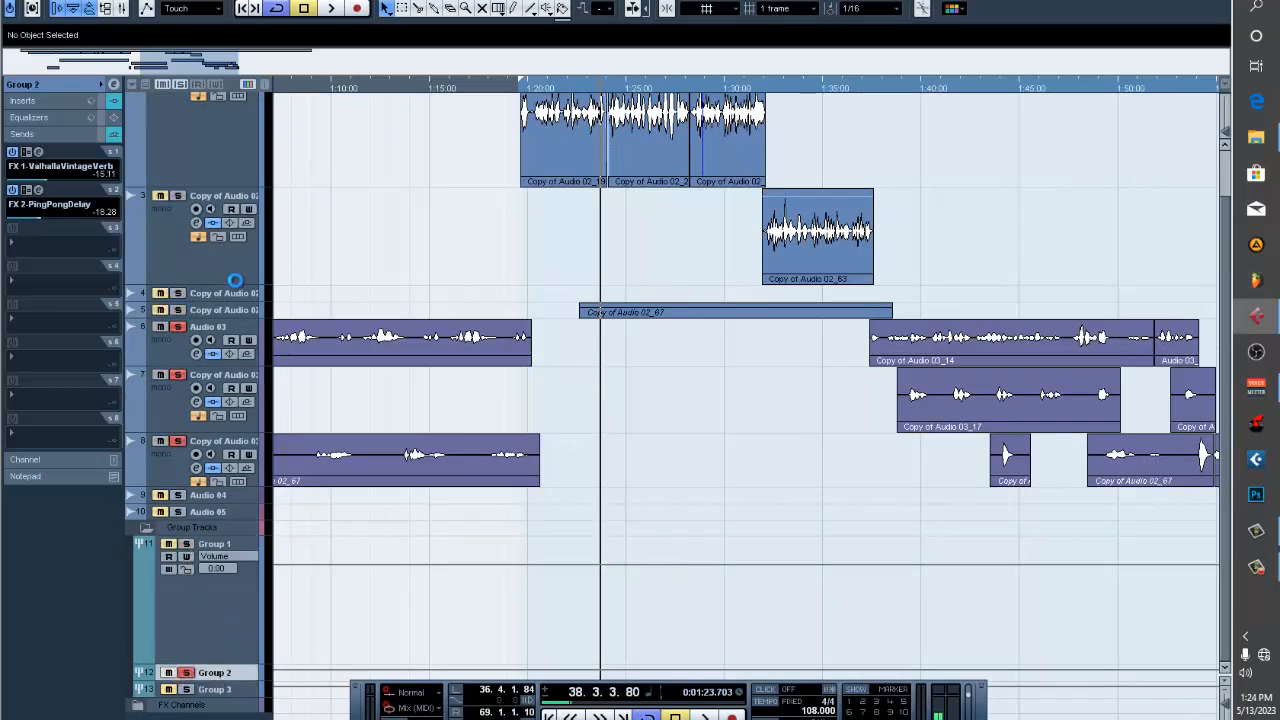
Inspect the Auto-Tune 8.1 settings, including the input type, and the C1 gate settings on the Audio 03 track.
left_click(173, 356)
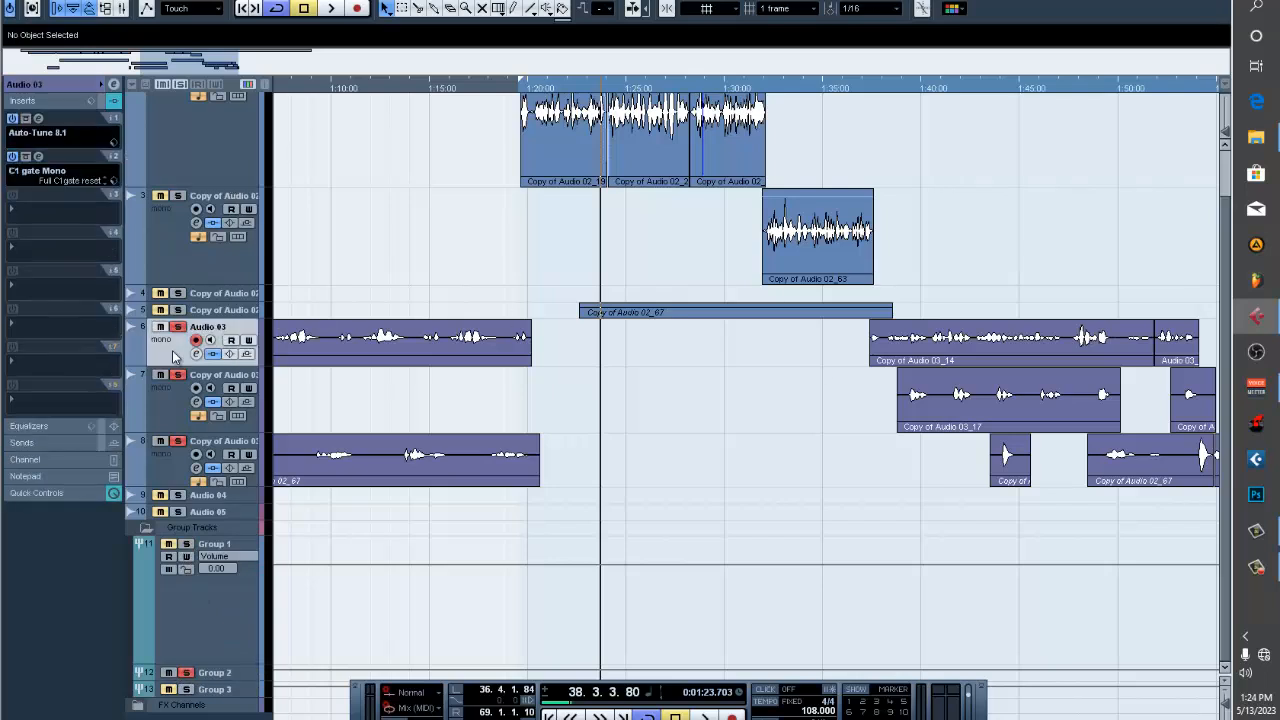
left_click(40, 119)
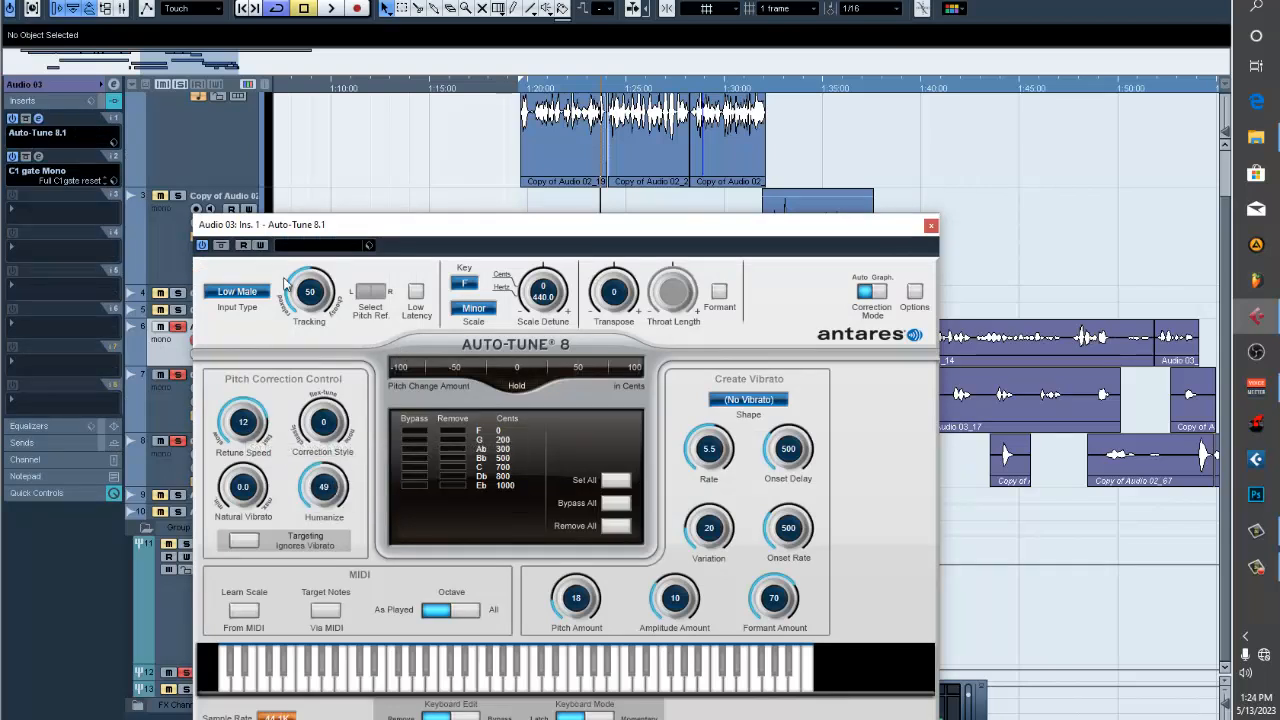
left_click(230, 297)
left_click(240, 329)
left_click(930, 225)
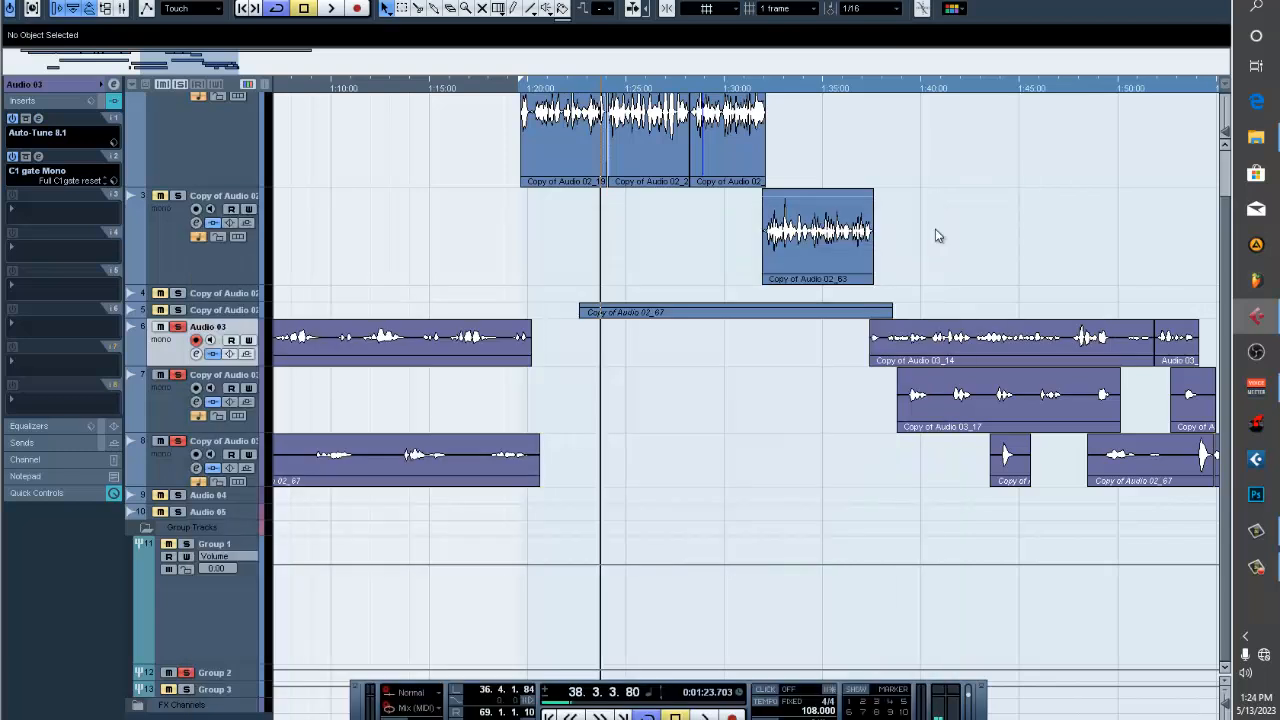
left_click(39, 157)
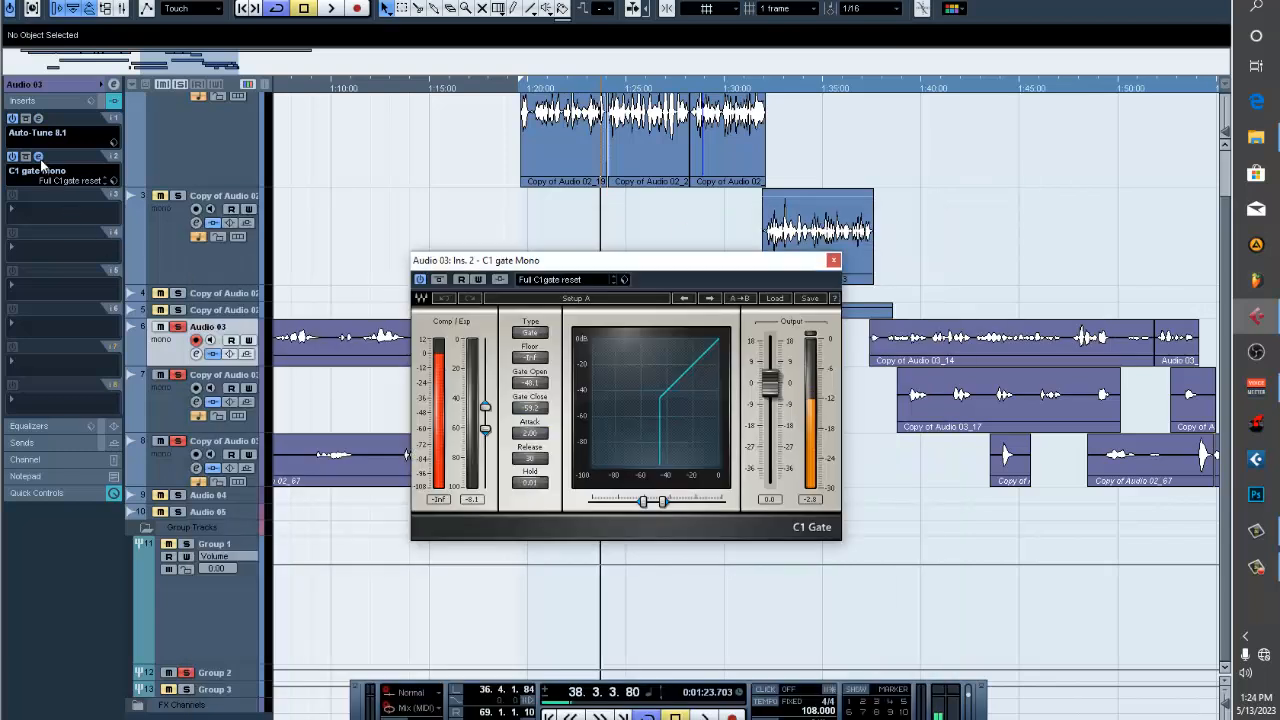
left_click(833, 261)
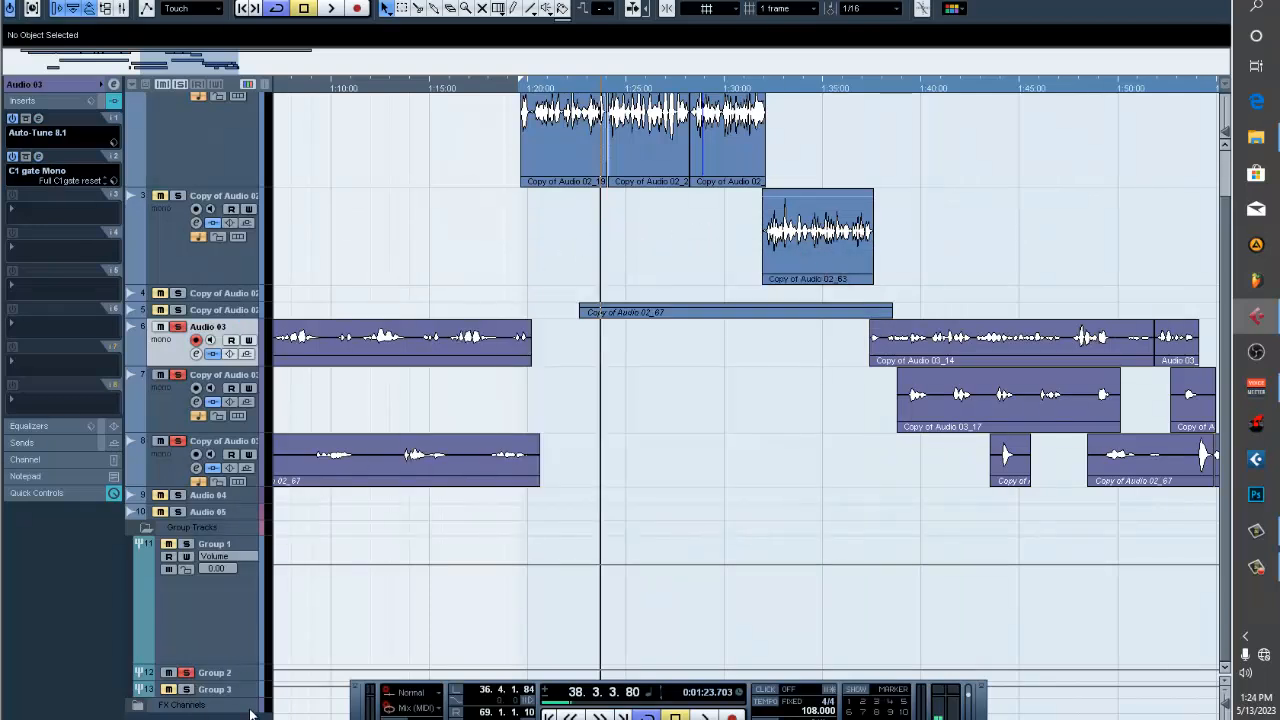
Switch off Group 2's FX 1 ValhallaVintageVerb send and open Pro-Q 3 from the group's inserts.
left_click(233, 676)
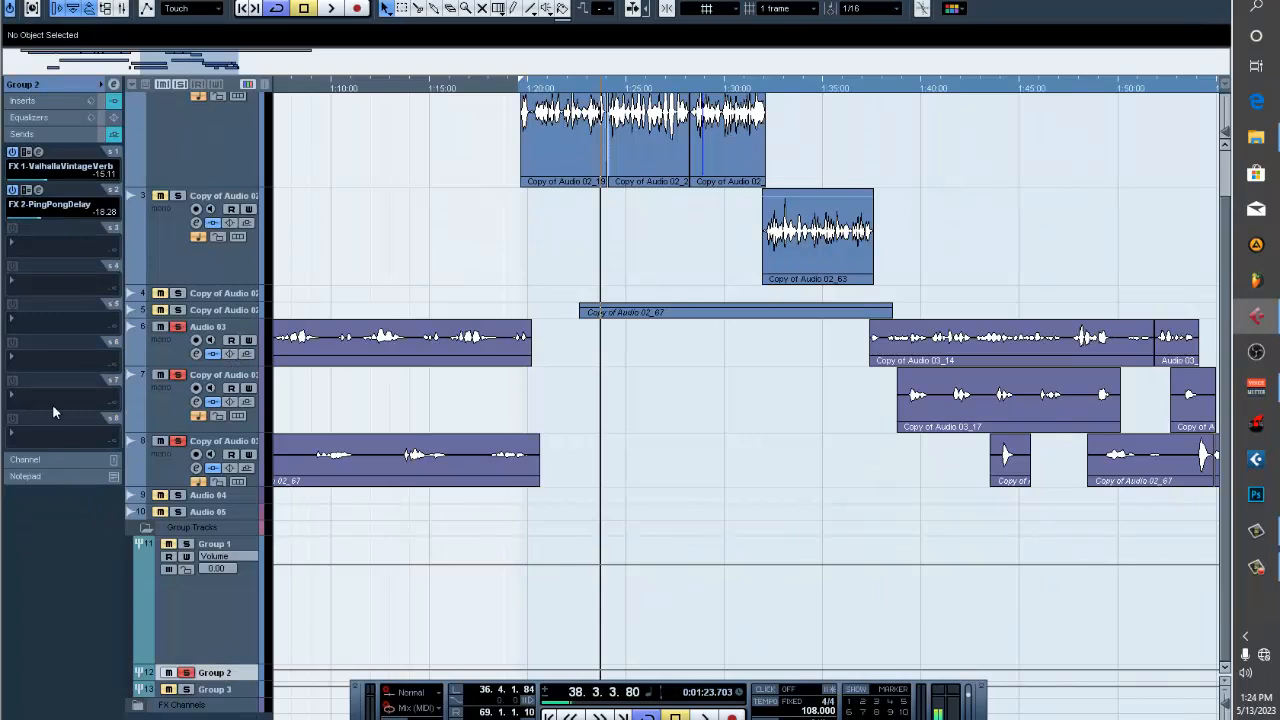
left_click(12, 153)
left_click(24, 101)
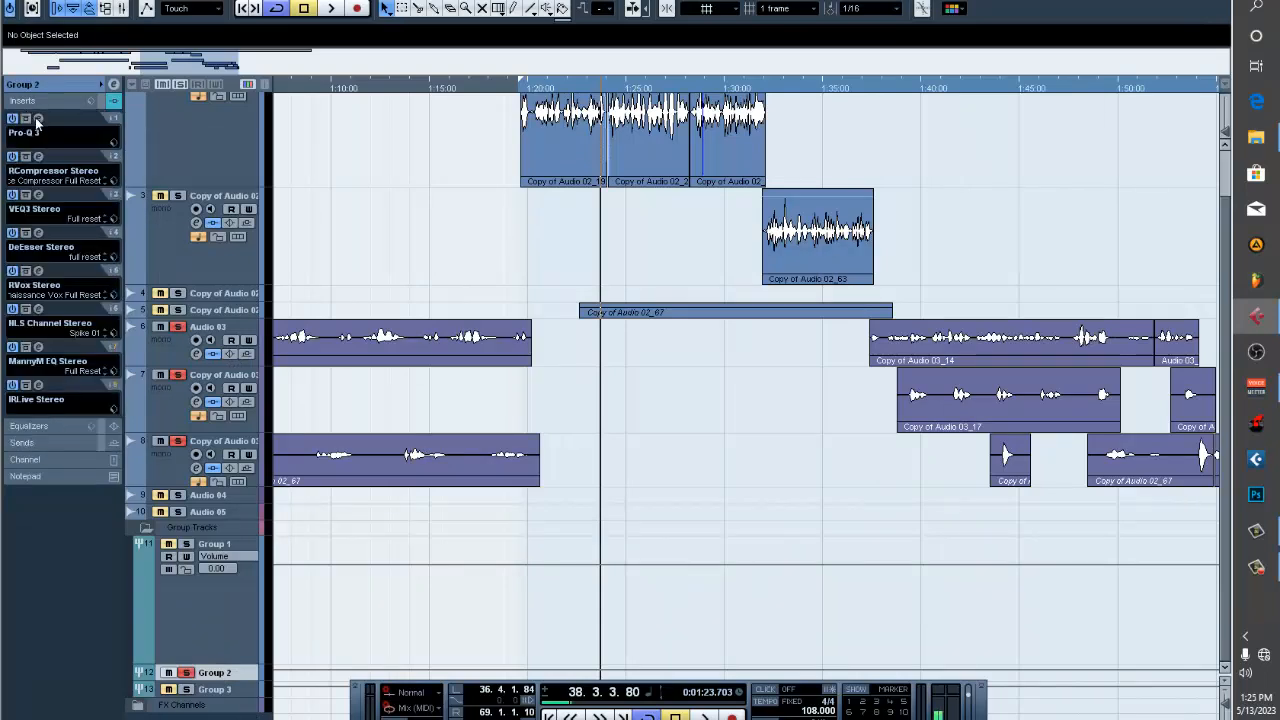
left_click(38, 119)
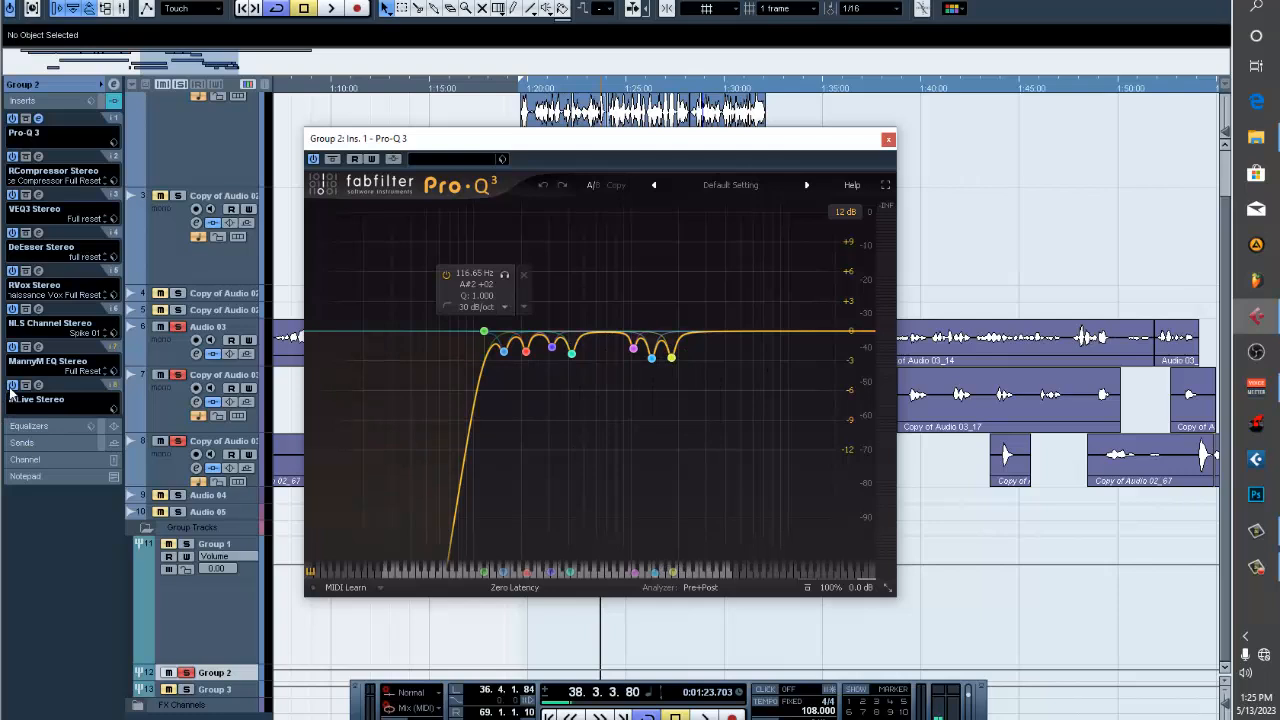
Turn off every Group 2 insert after Pro-Q 3, from IRLive back to RCompressor.
left_click(12, 385)
left_click(12, 347)
left_click(12, 308)
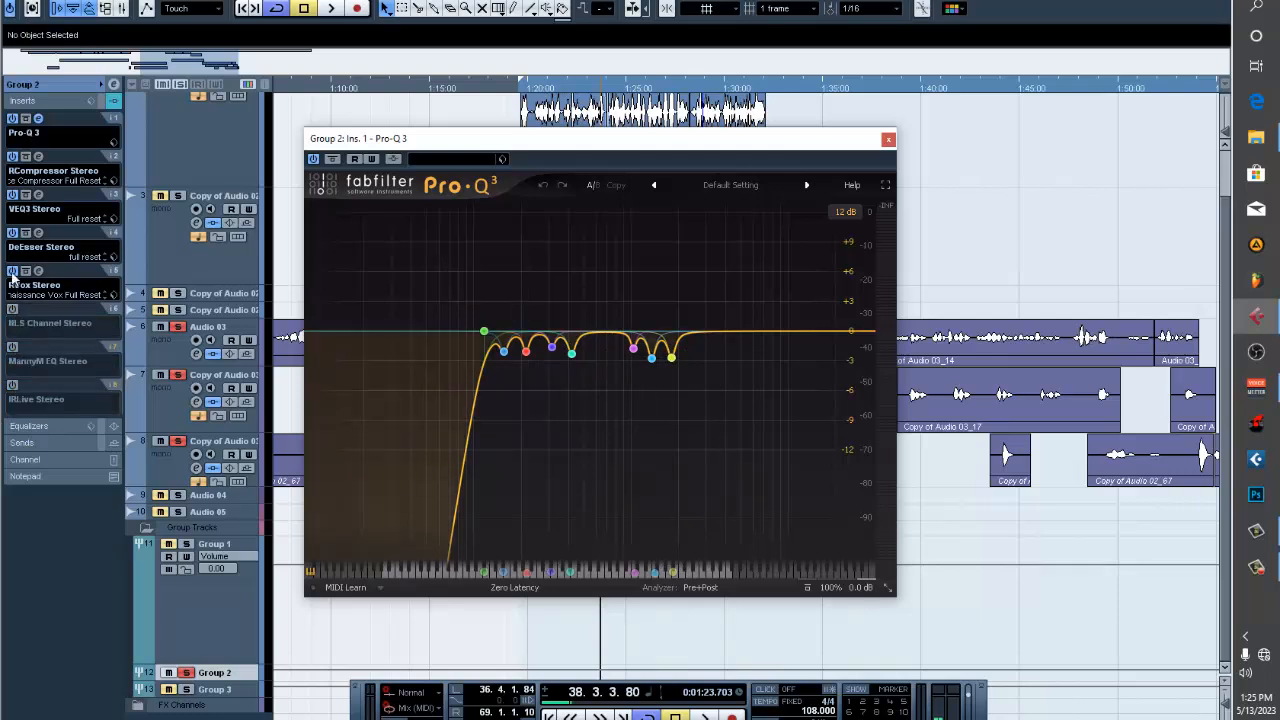
left_click(12, 270)
left_click(12, 233)
left_click(12, 195)
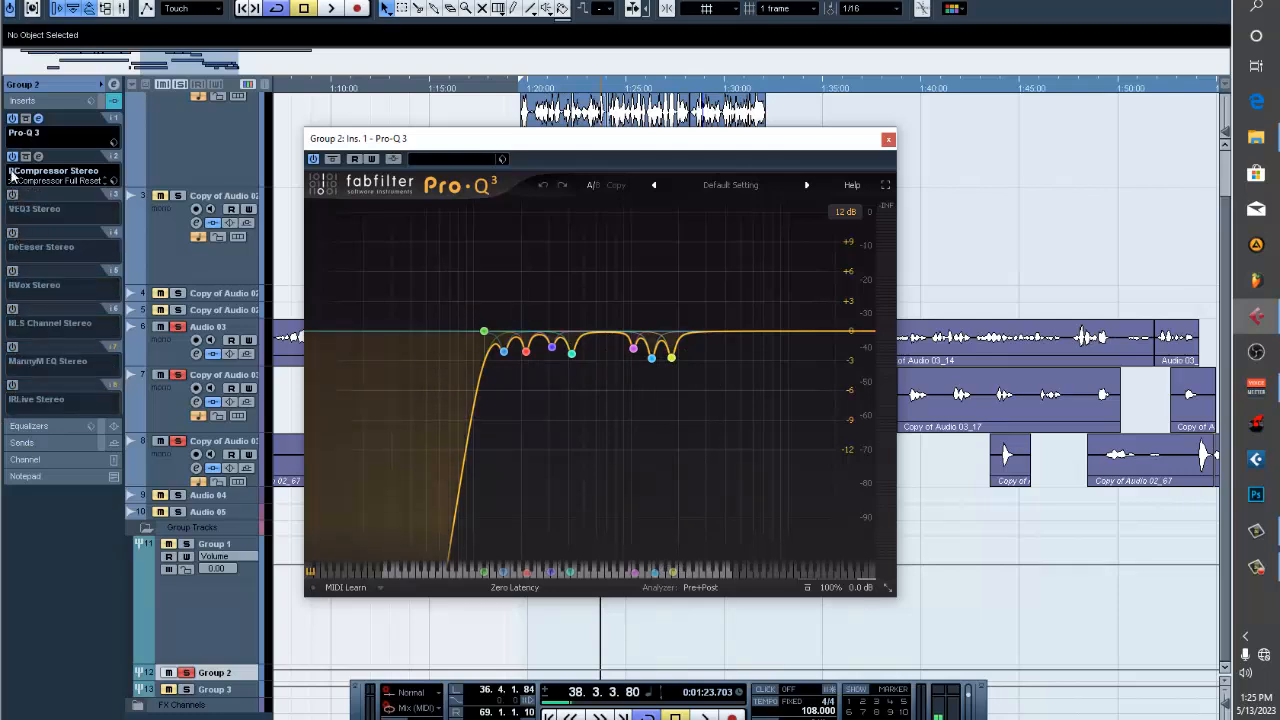
left_click(12, 157)
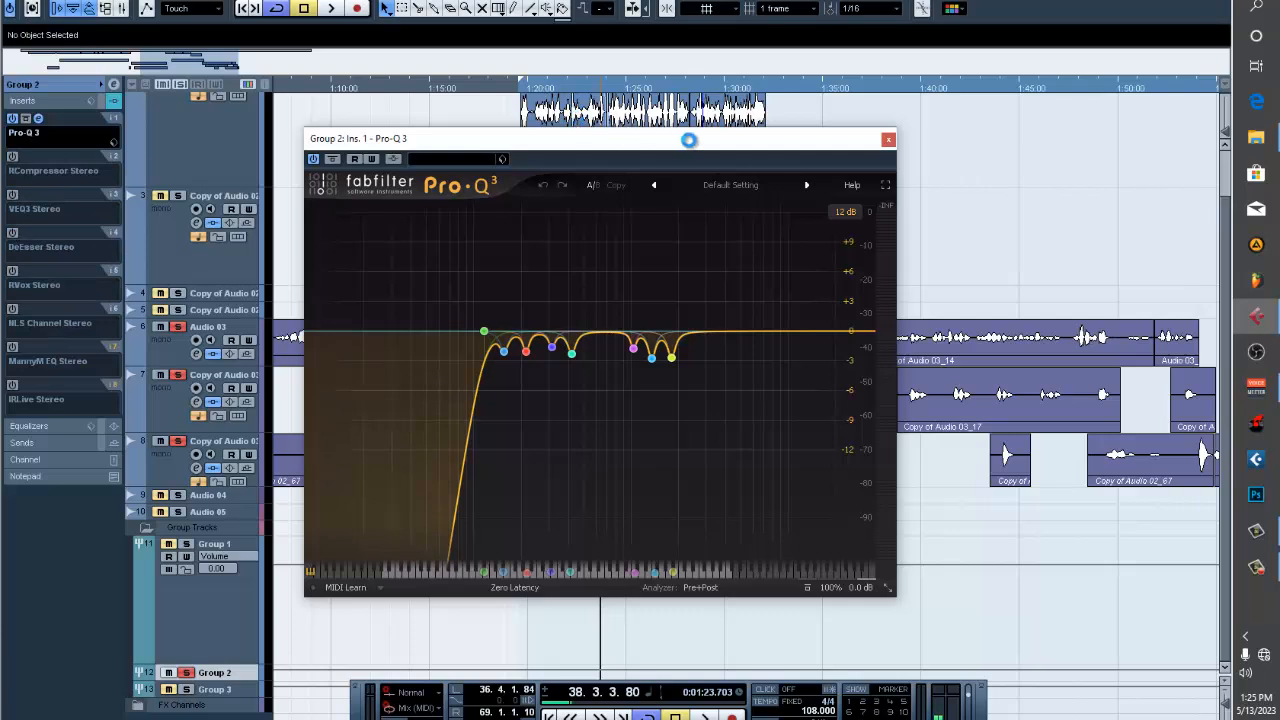
Play the Group 2 vocals around Copy of Audio 03_14, comparing Pro-Q 3 switched on and off.
left_click(770, 90)
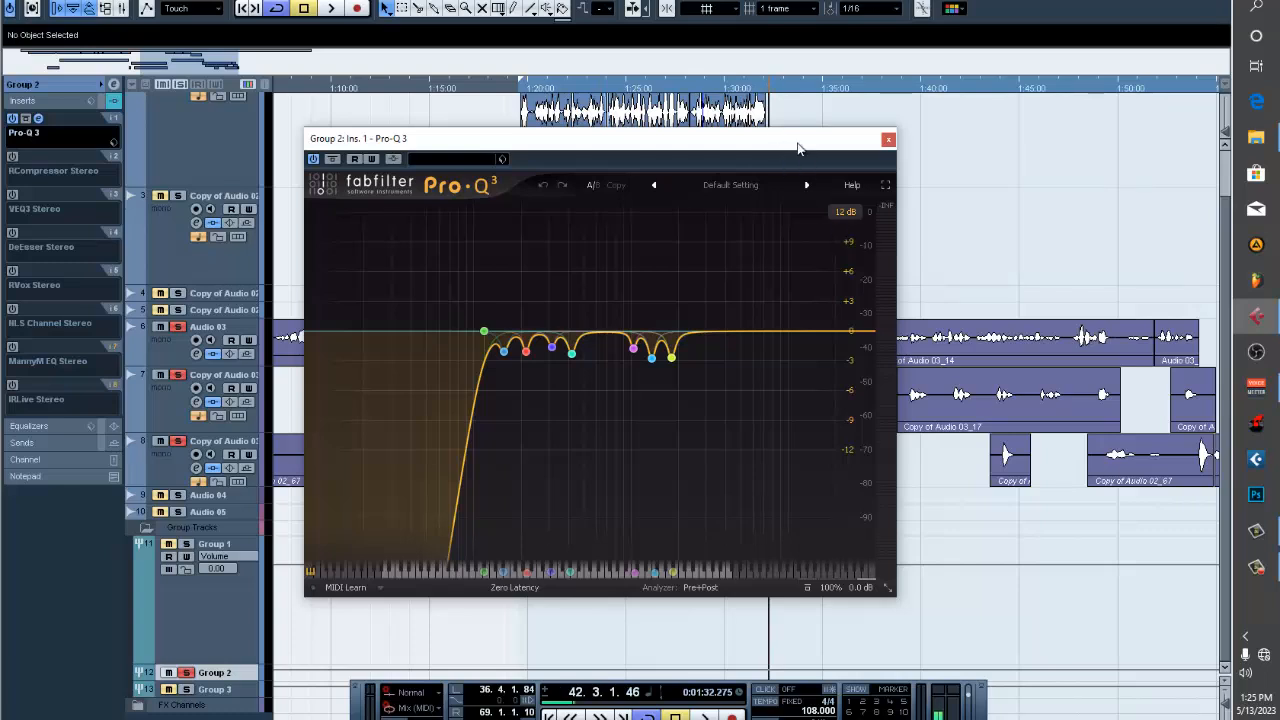
left_click_drag(798, 148, 685, 191)
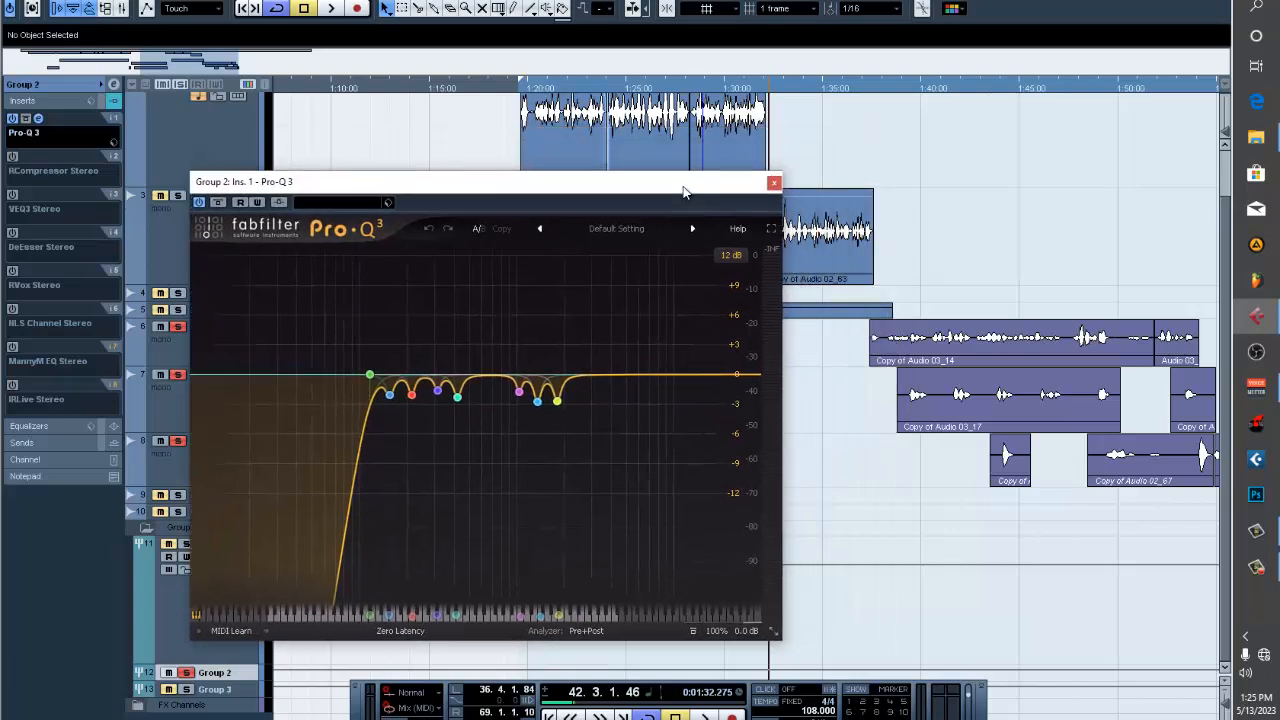
left_click(882, 92)
key("space")
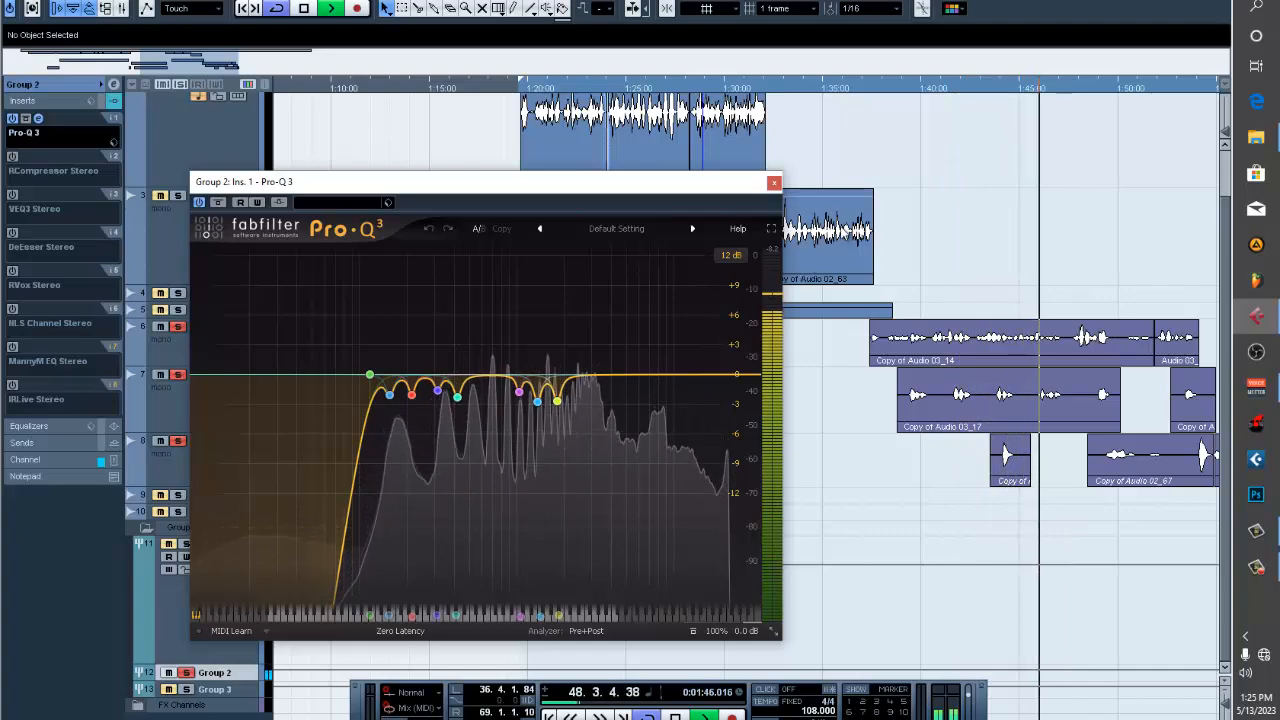
key("space")
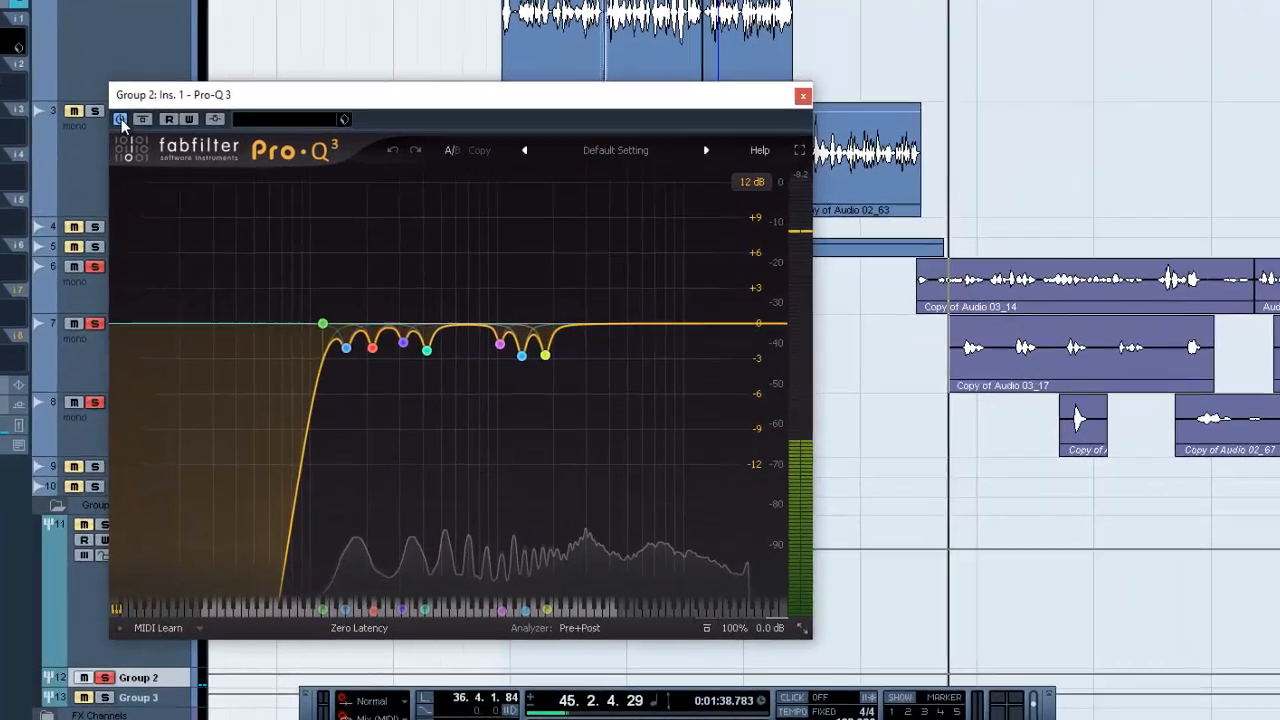
key("space")
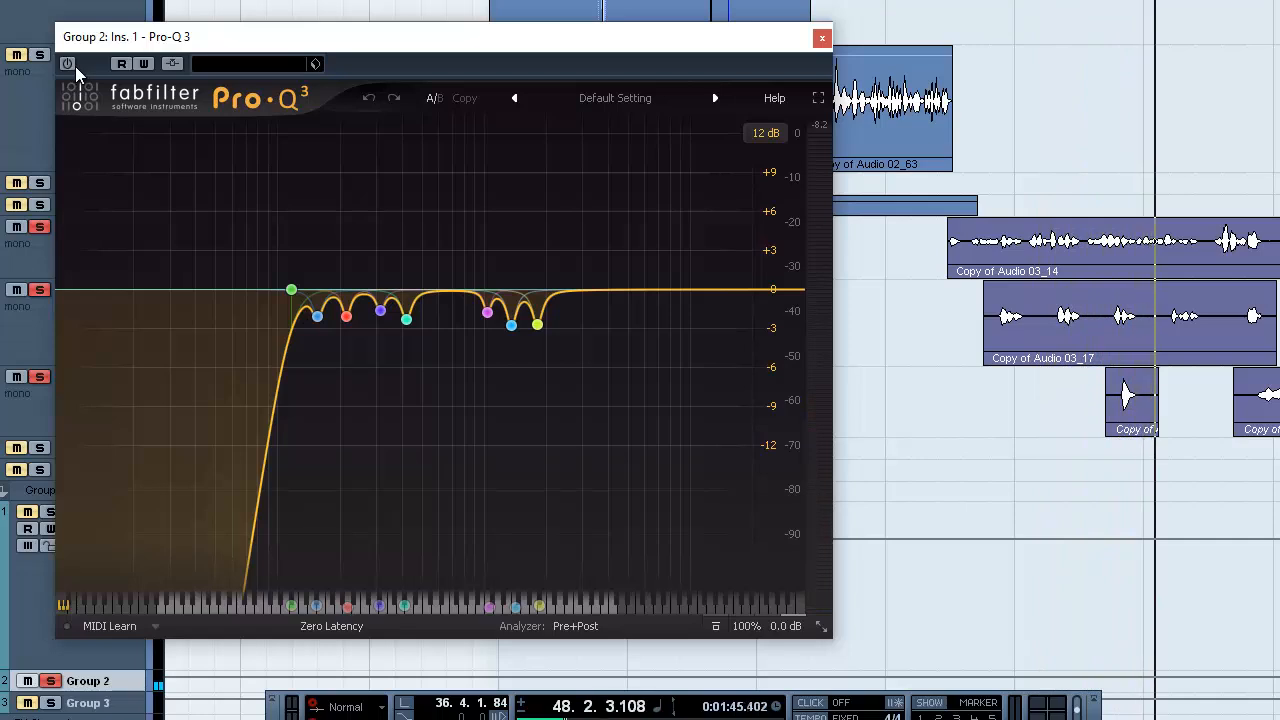
left_click(67, 64)
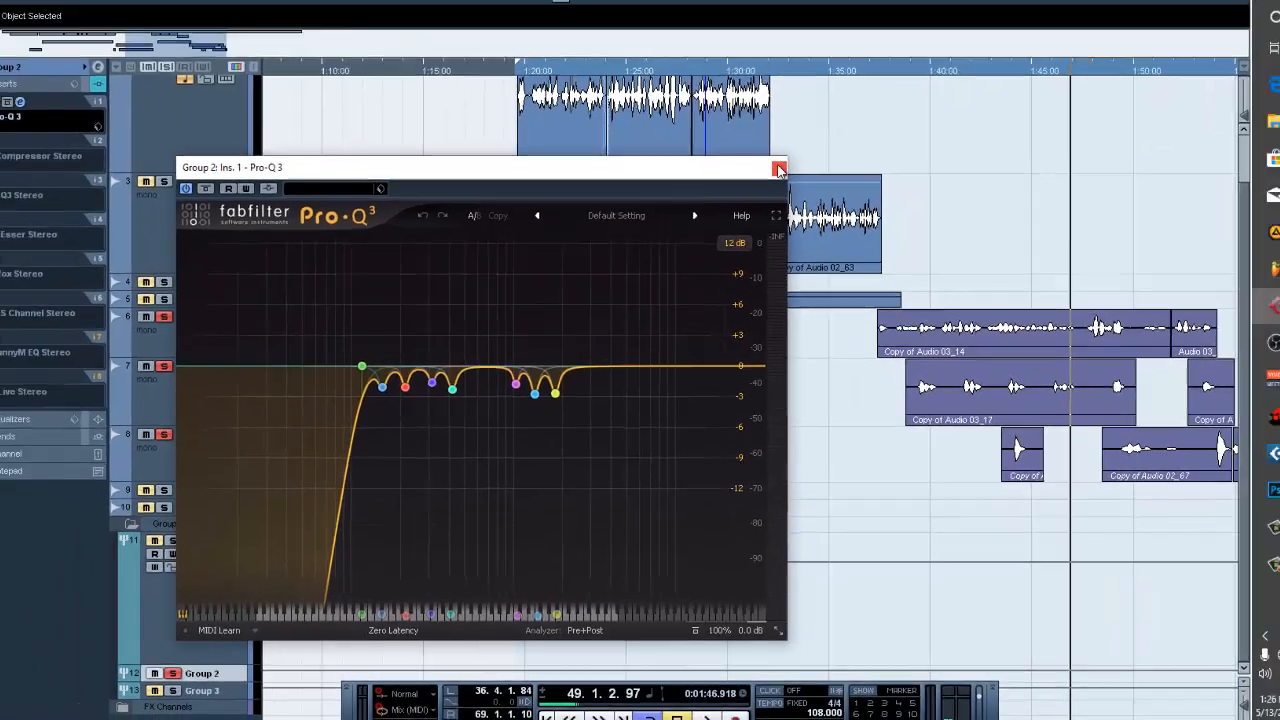
Reopen Group 2's Pro-Q 3 and replay the vocals from just before Copy of Audio 03_14 with the EQ on.
left_click(779, 170)
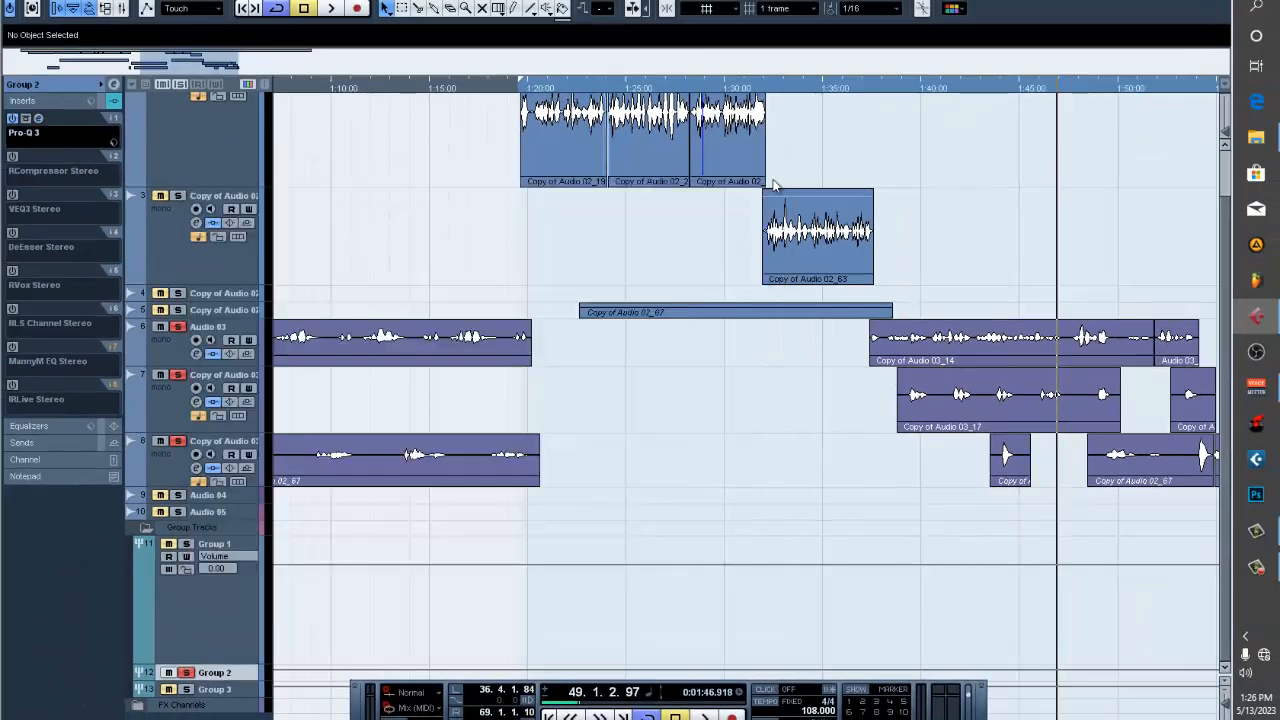
left_click(40, 118)
left_click(866, 90)
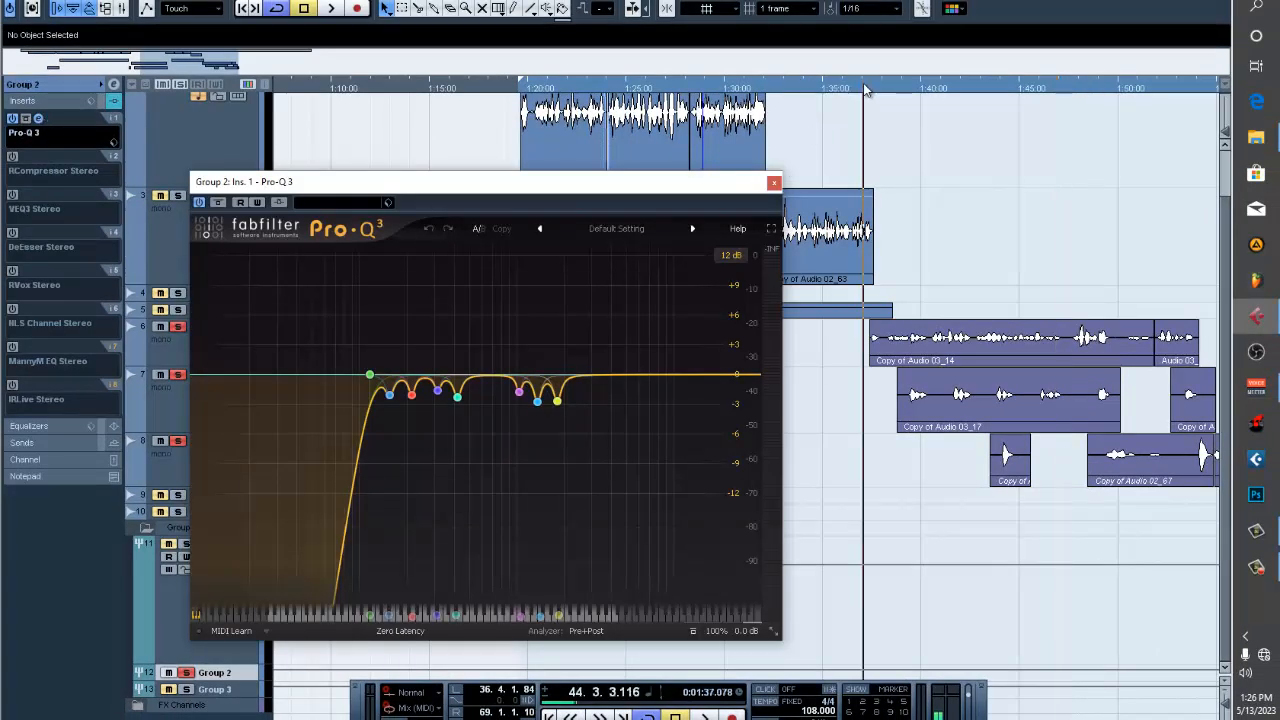
key("space")
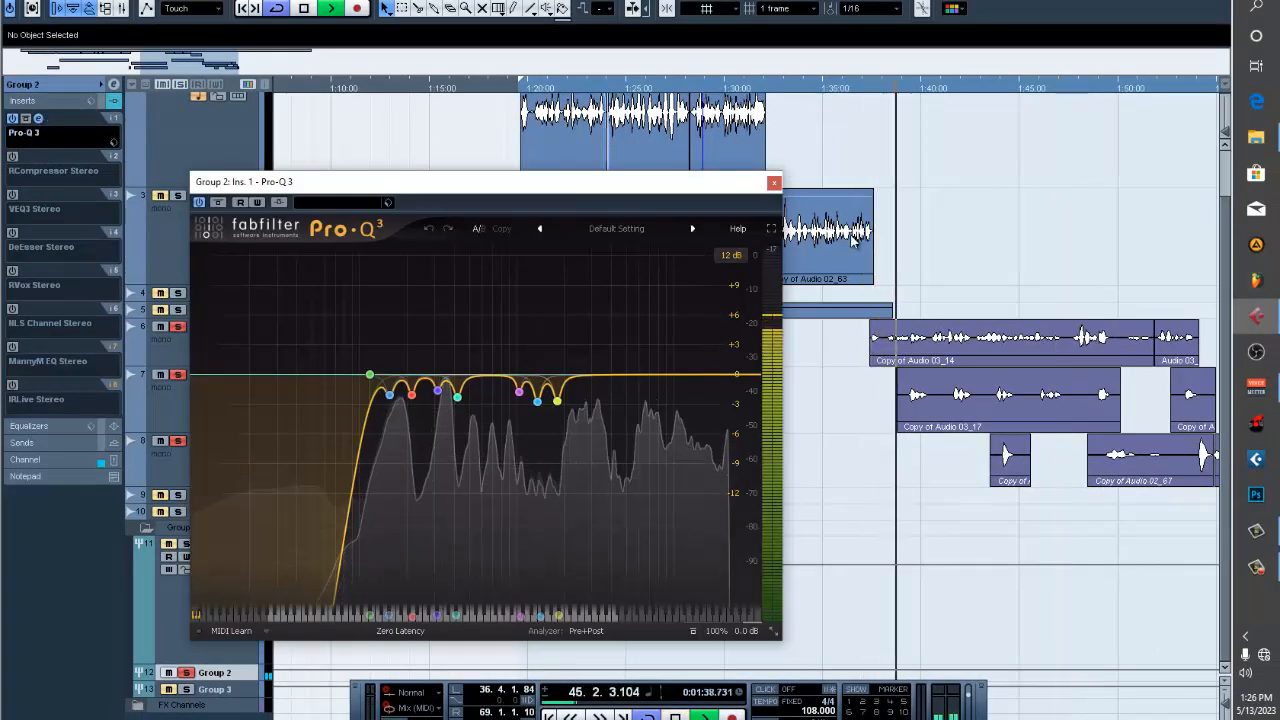
Close Pro-Q 3, then turn on Group 2's RCompressor and open its settings beside the Audio 03 clips.
left_click(774, 183)
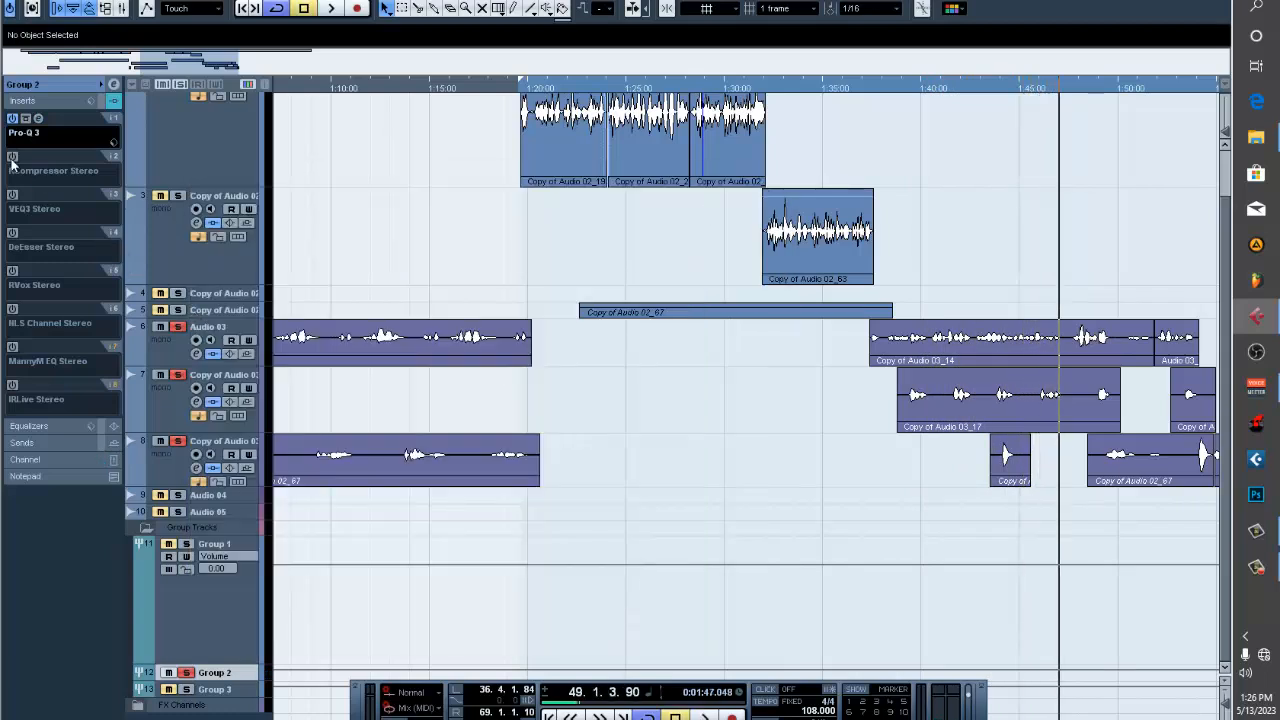
left_click(38, 157)
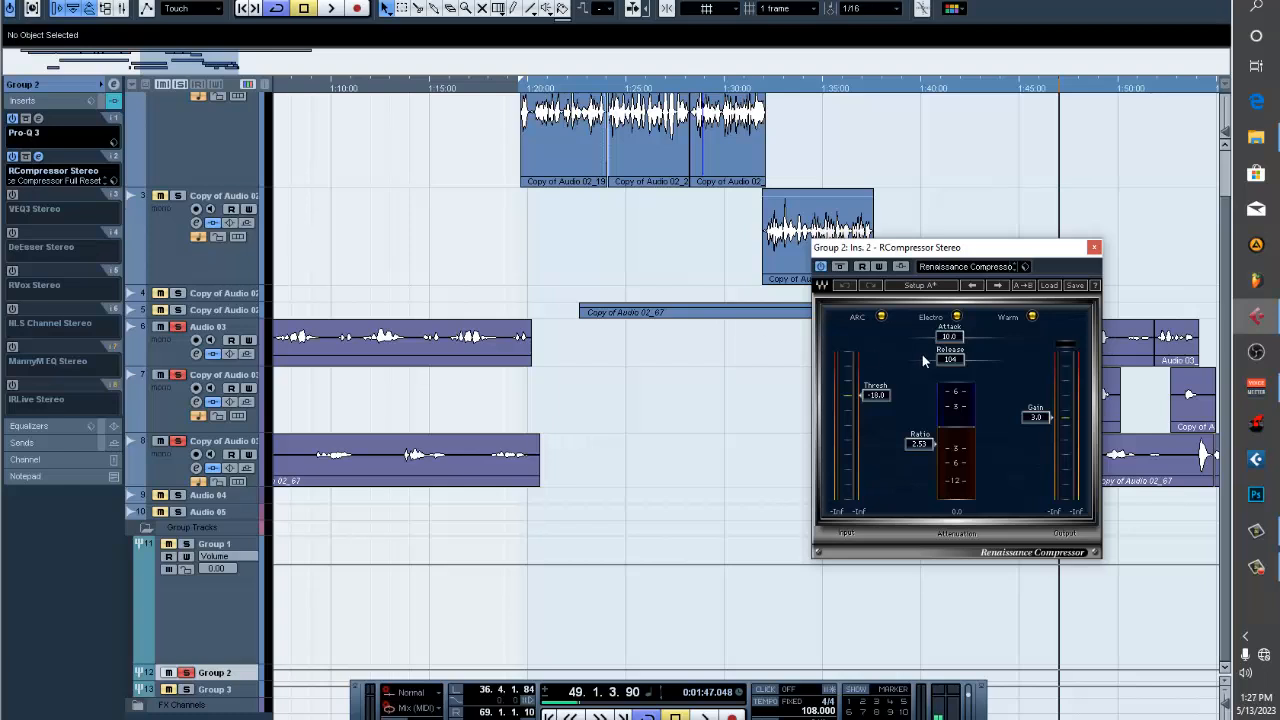
left_click_drag(985, 254, 661, 276)
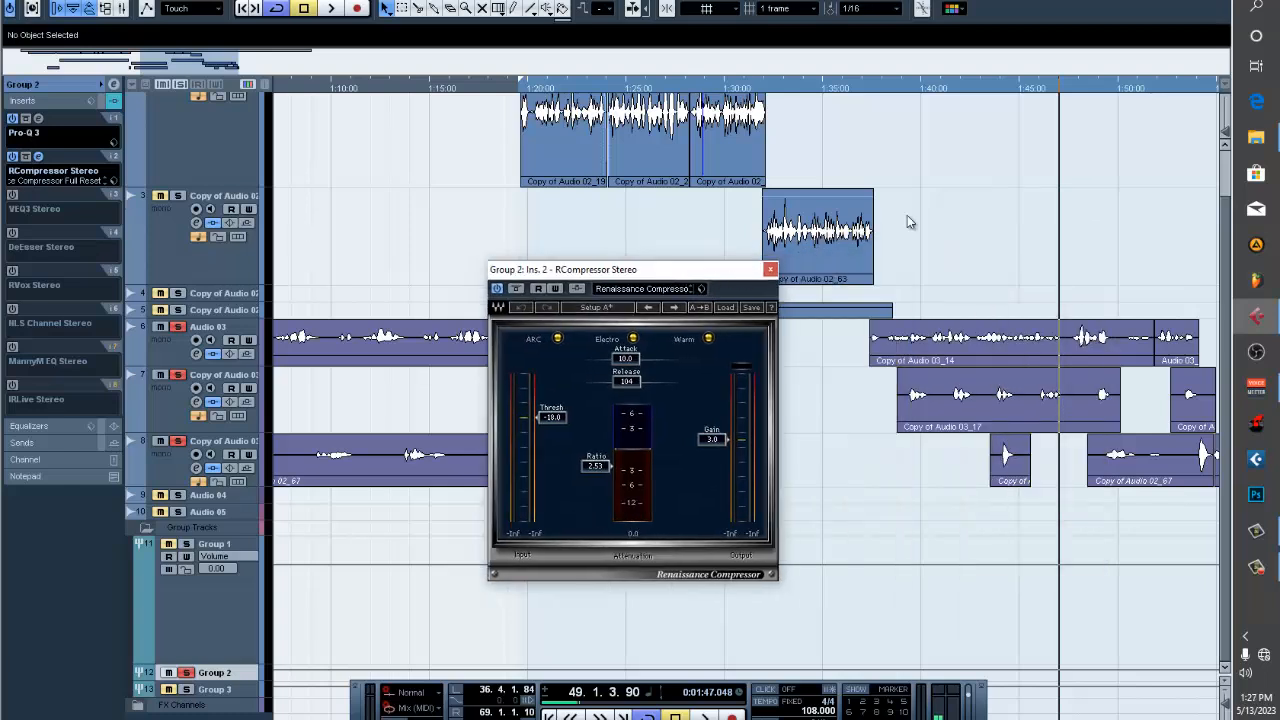
Play the Group 2 vocals from the start of Copy of Audio 03_14 with RCompressor engaged, and close the compressor.
left_click(887, 90)
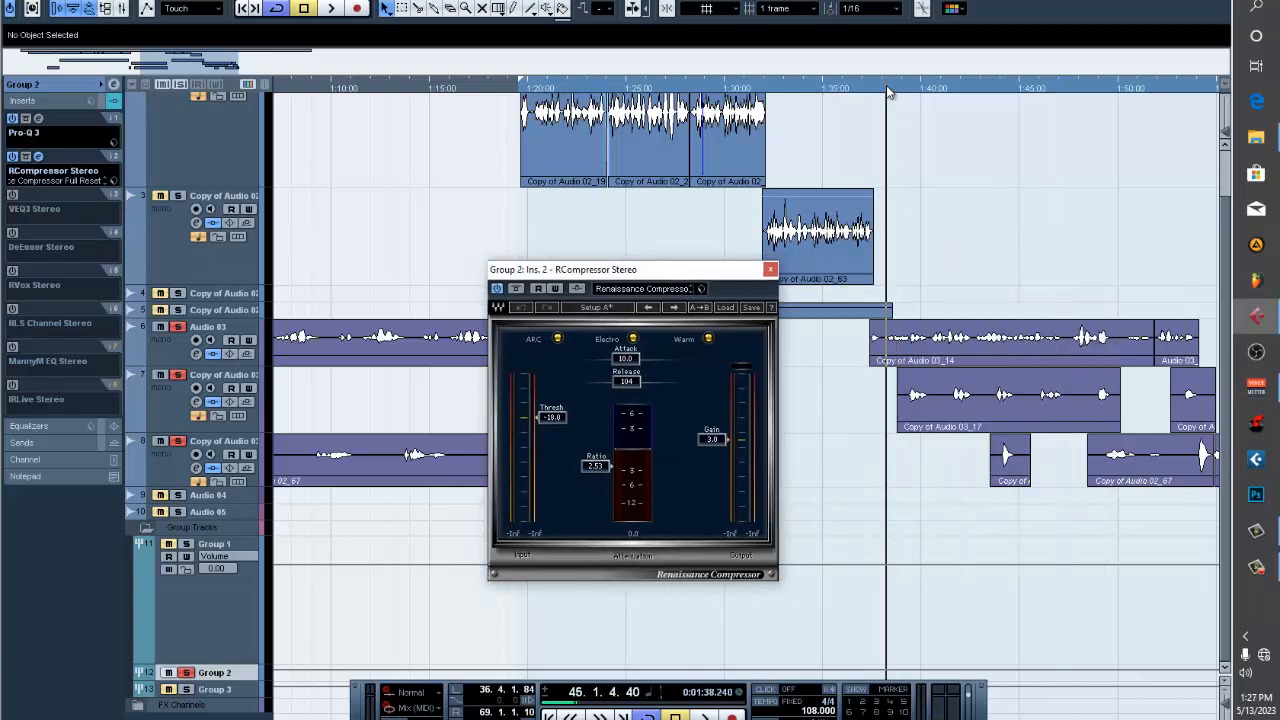
key("space")
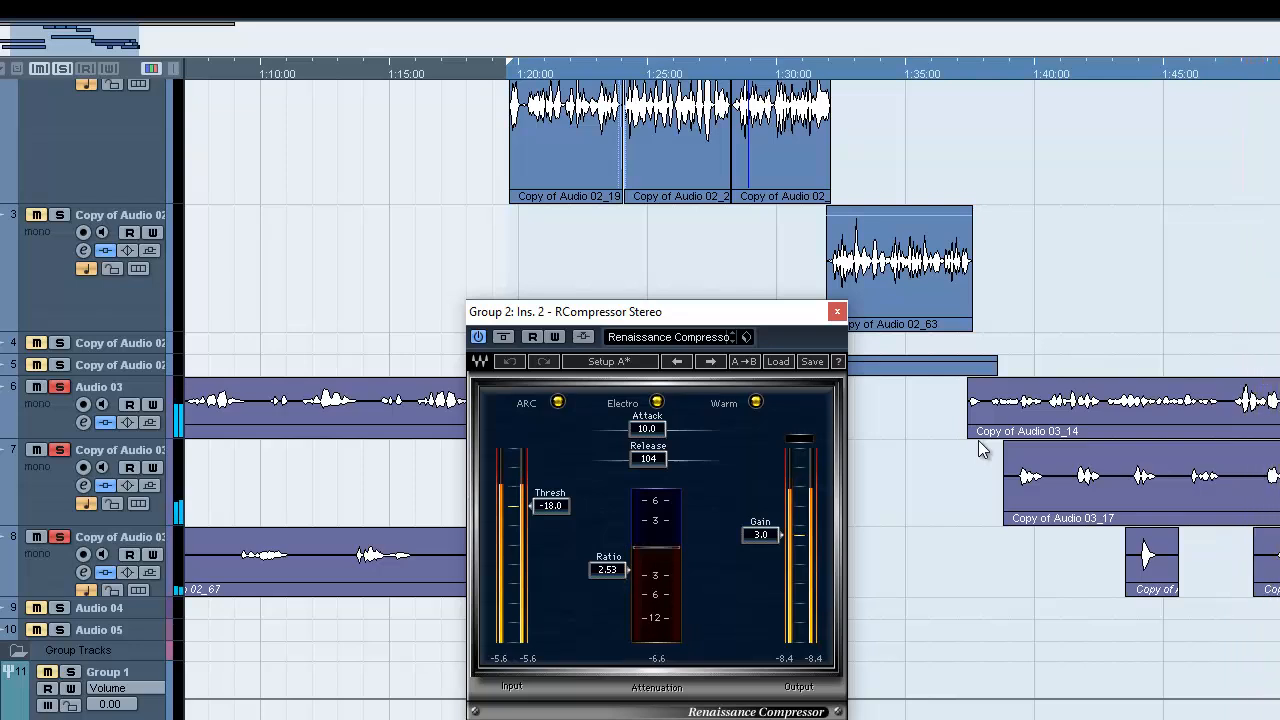
left_click(985, 74)
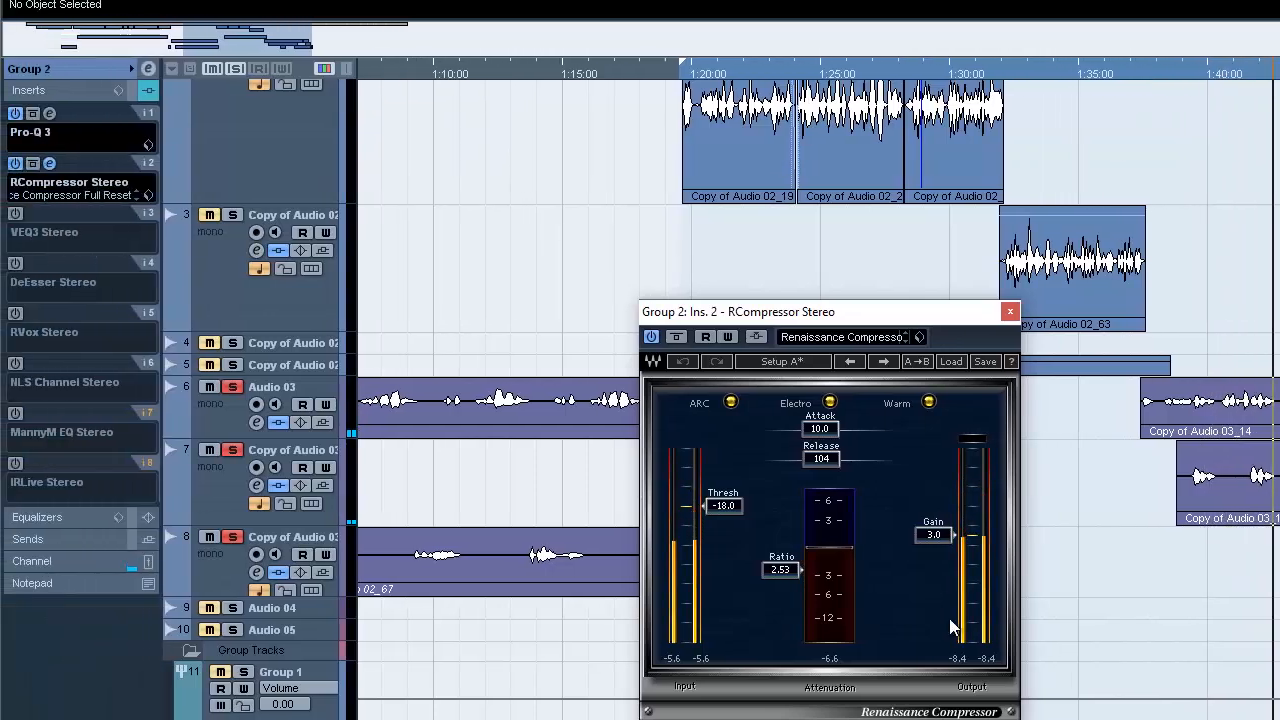
left_click(1010, 311)
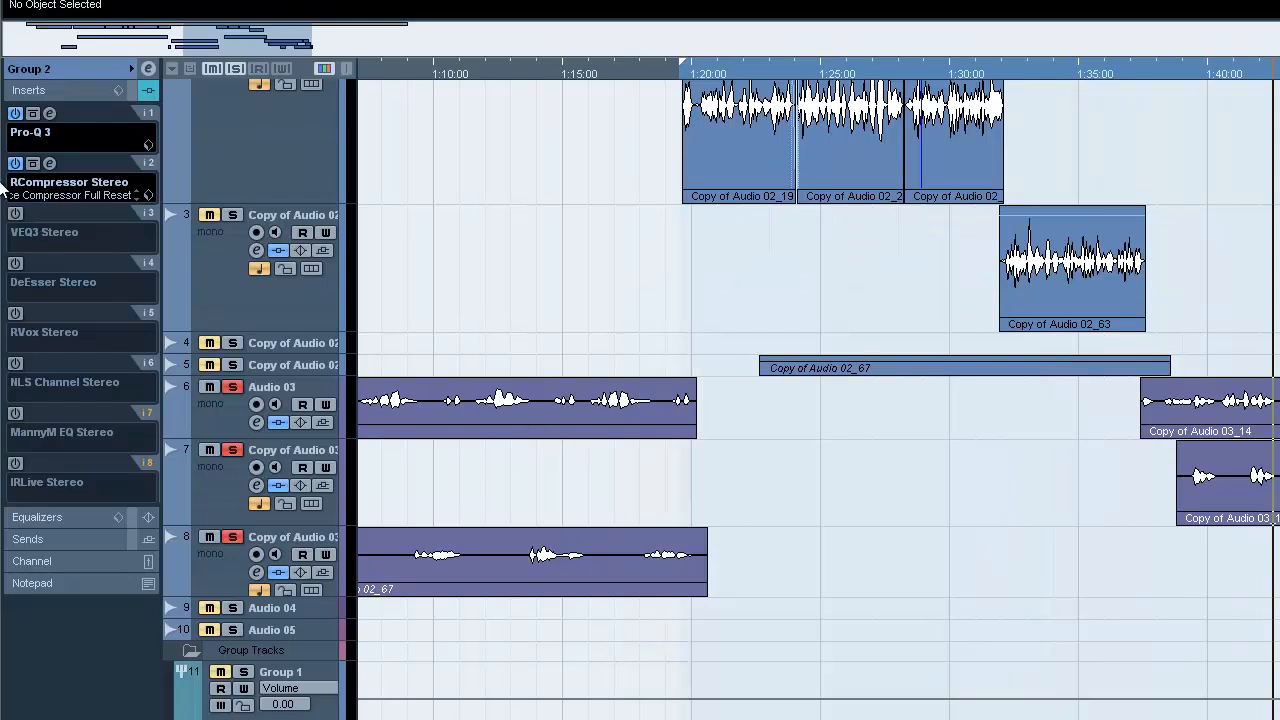
Turn on Group 2's VEQ3, open its settings, and play the vocals from around the start of Copy of Audio 03_14.
left_click(49, 213)
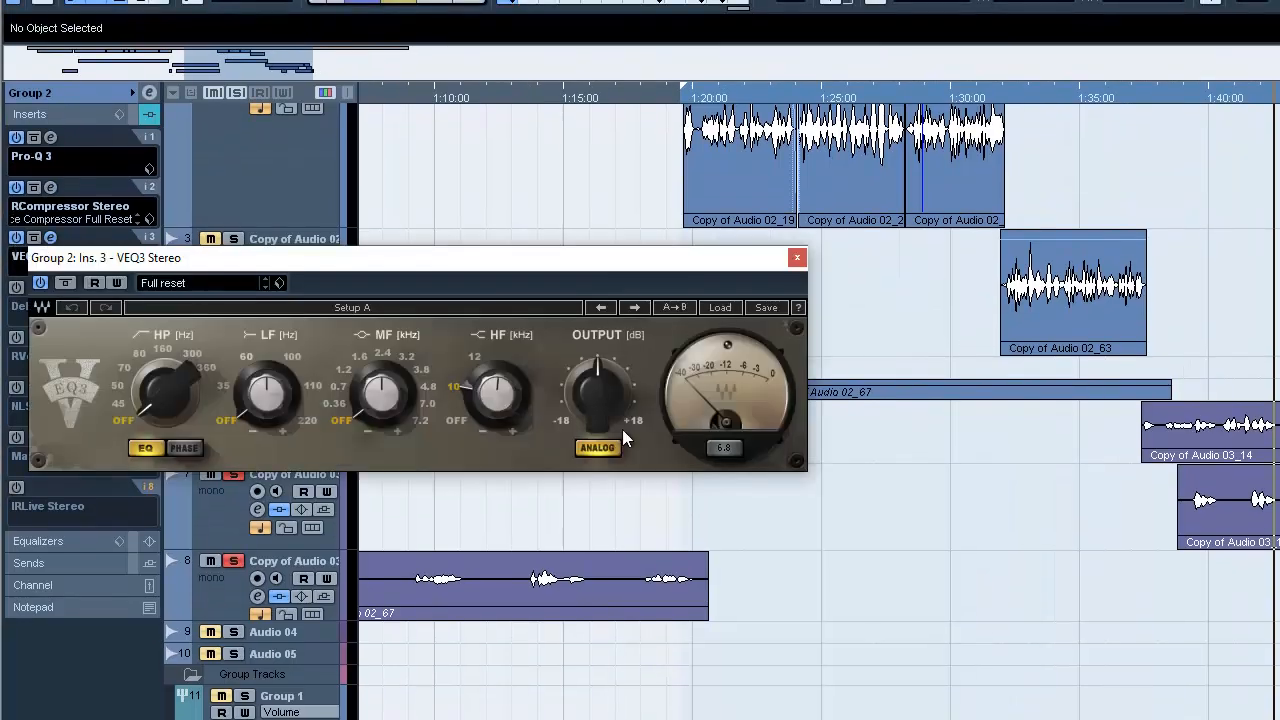
mouse_move(497, 402)
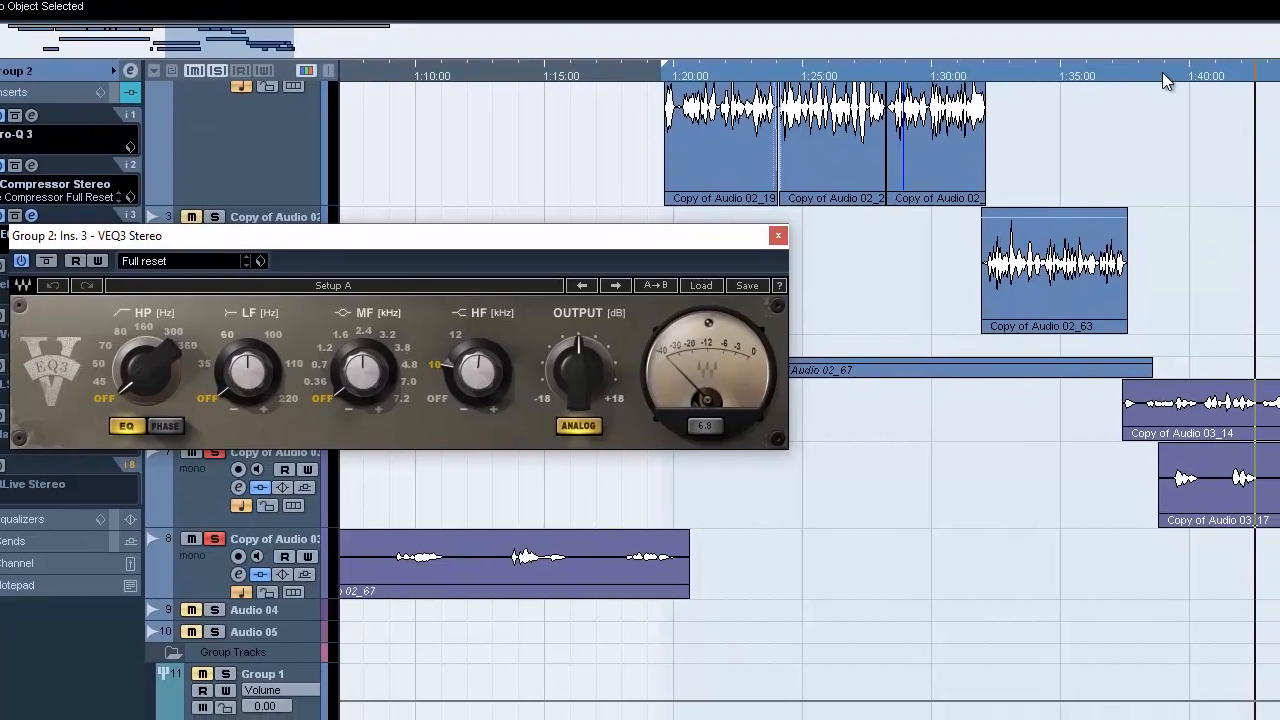
left_click(1166, 95)
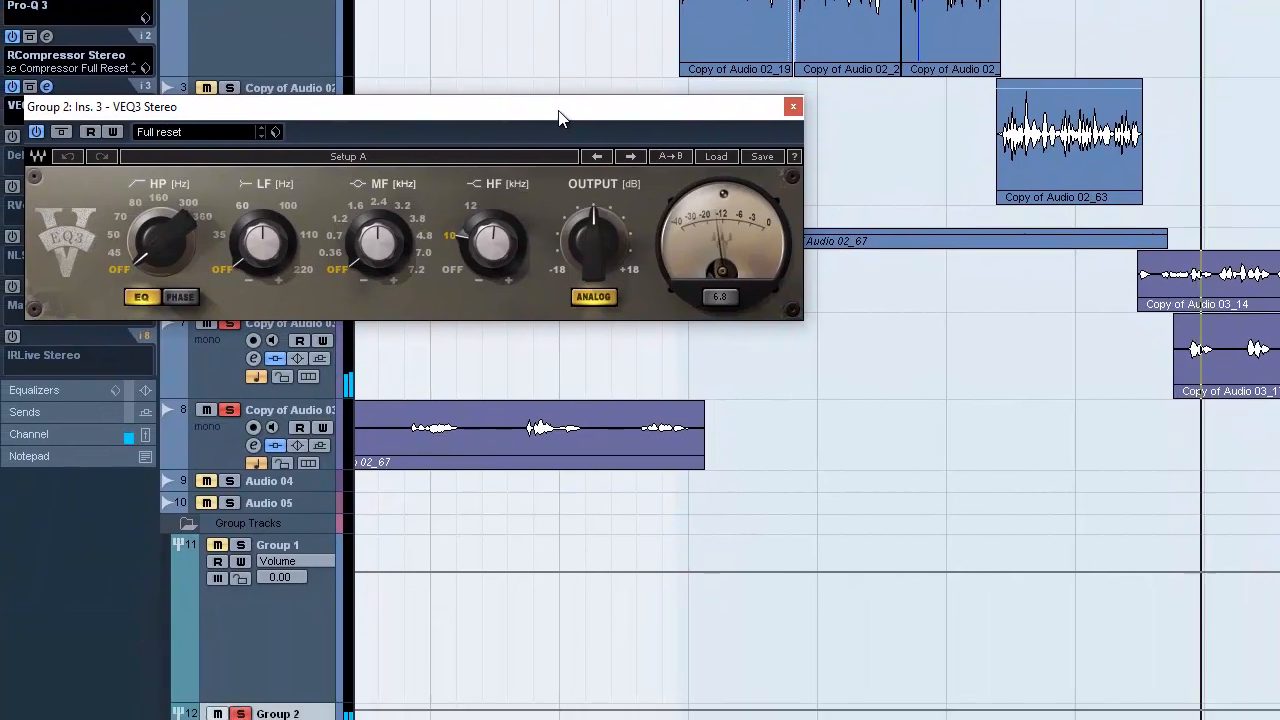
left_click_drag(538, 233, 752, 409)
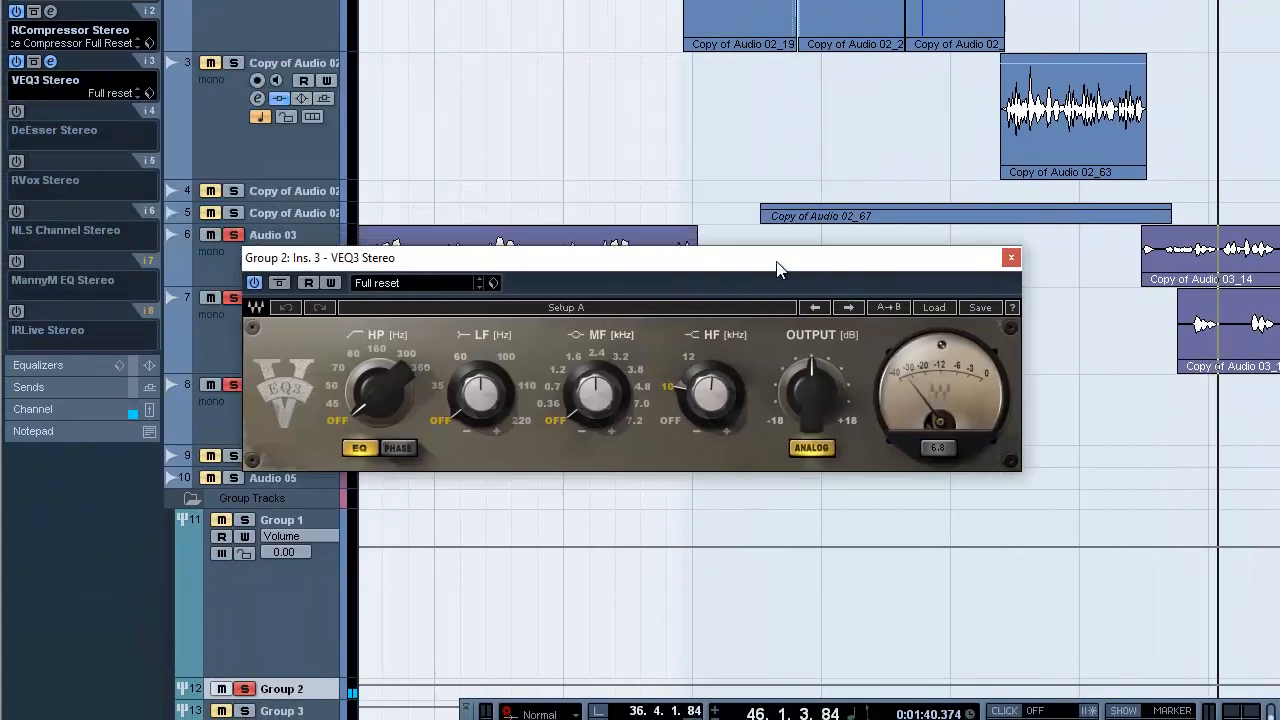
Compare the Group 2 vocals with VEQ3 switched off and on, stop playback, and close the EQ.
left_click(255, 284)
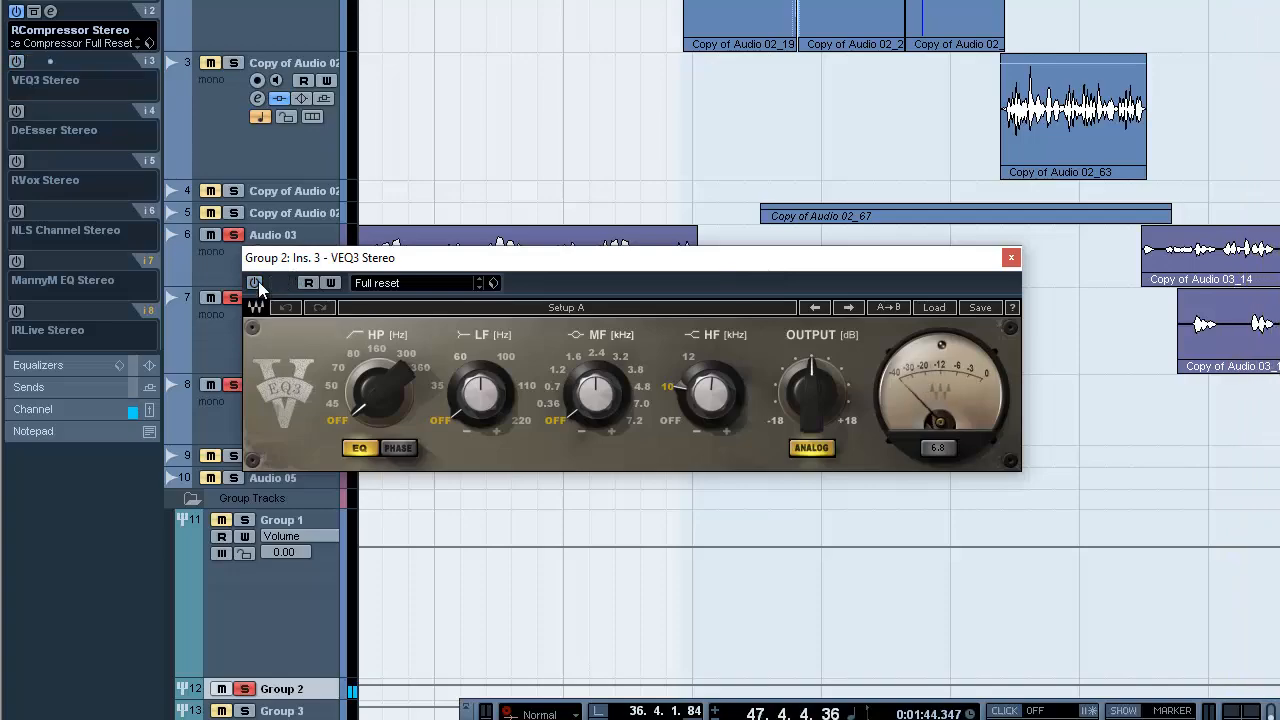
left_click(255, 284)
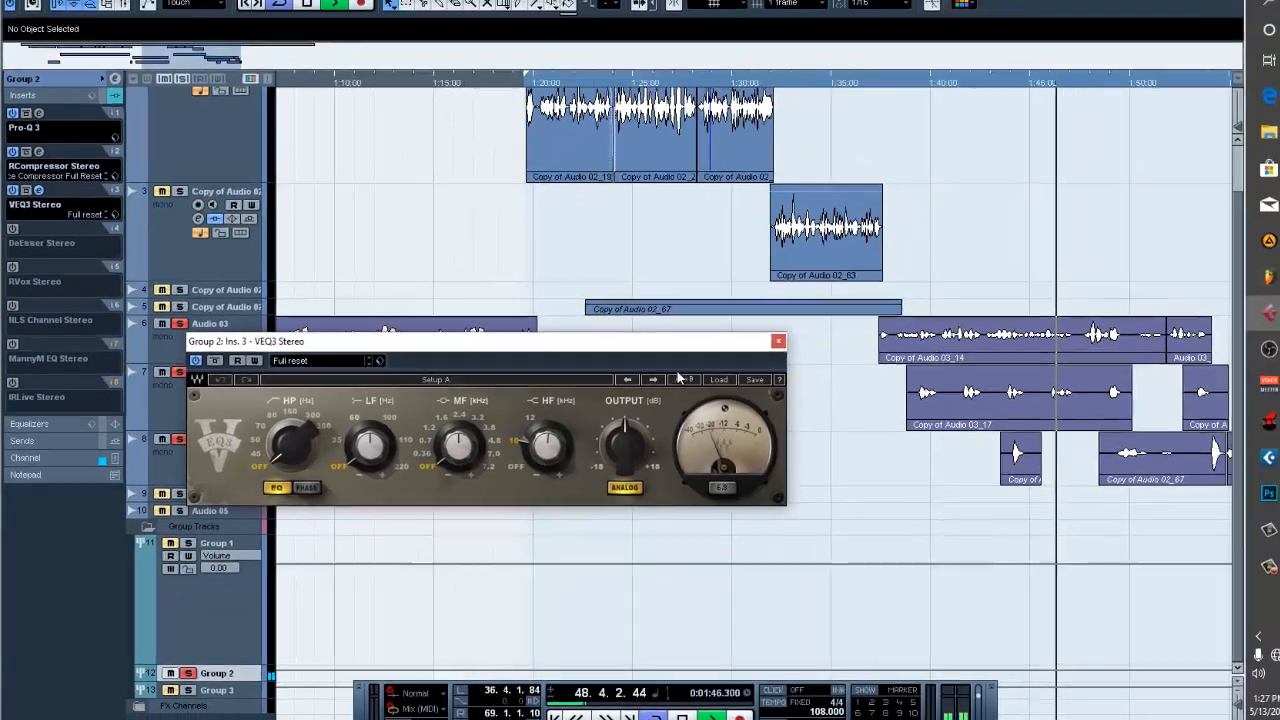
key("space")
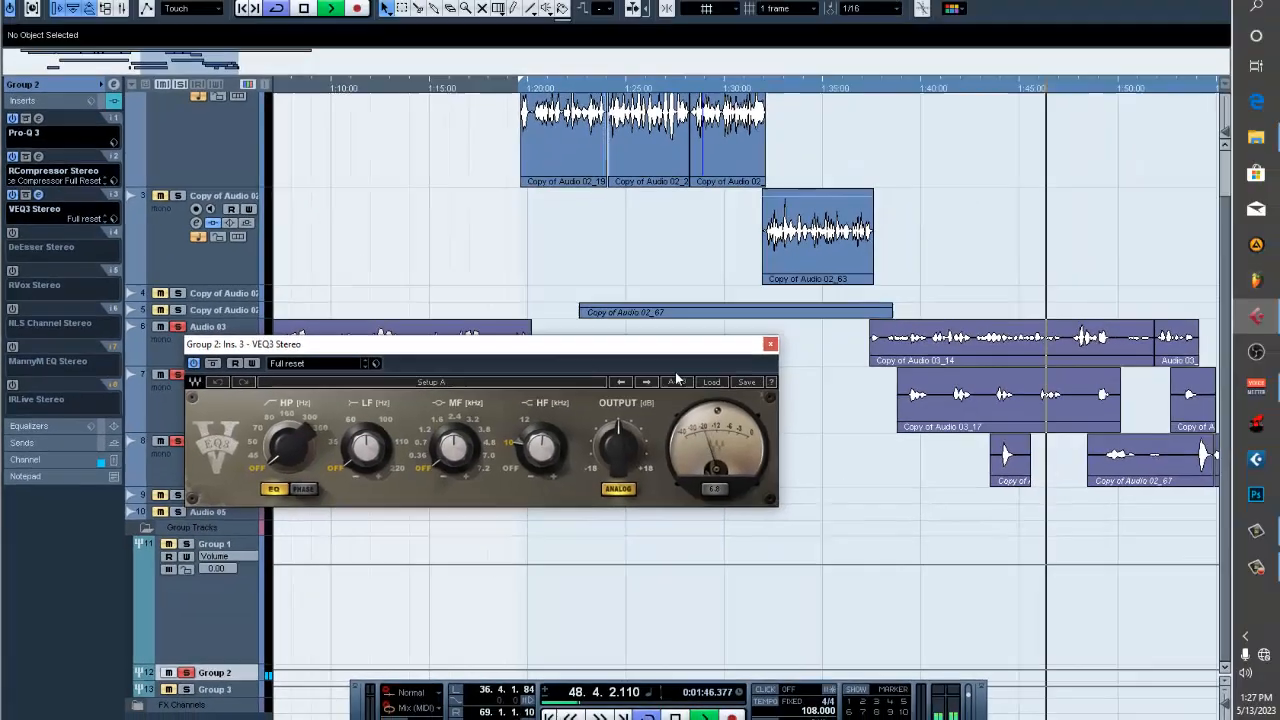
left_click(899, 298)
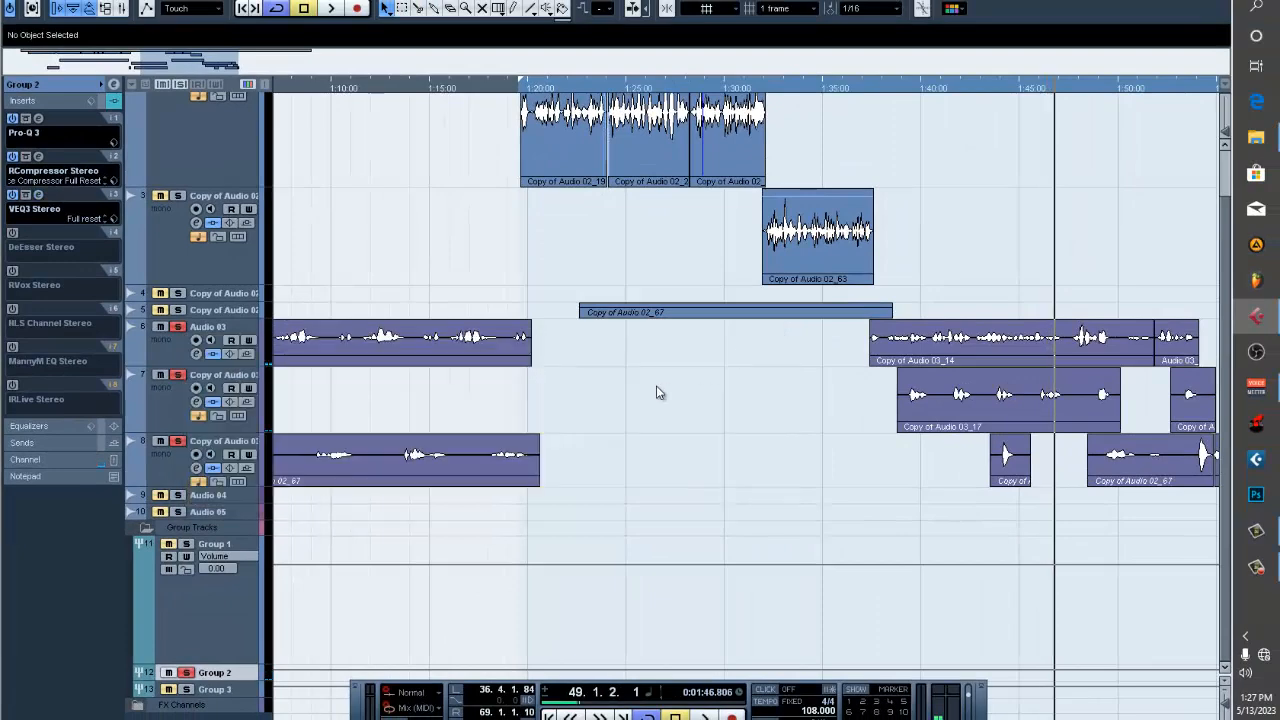
Turn on Group 2's DeEsser, review its threshold and frequency settings, and close it.
left_click(17, 234)
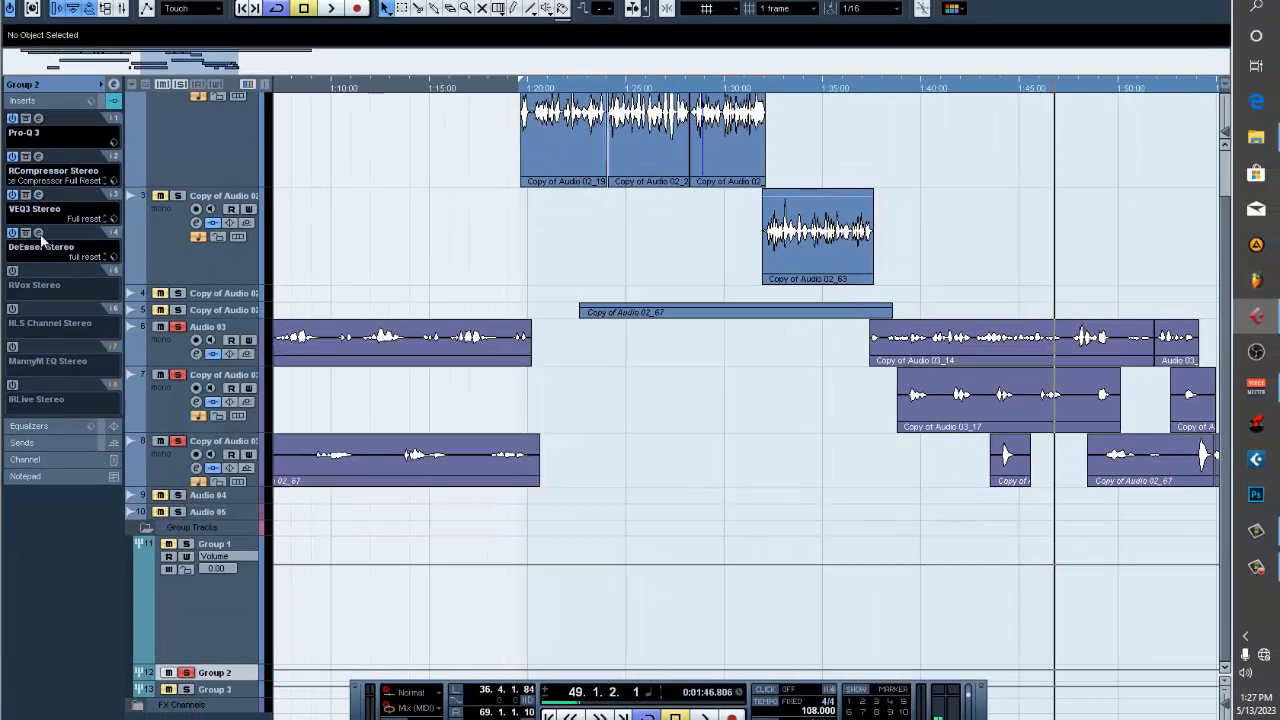
left_click(38, 234)
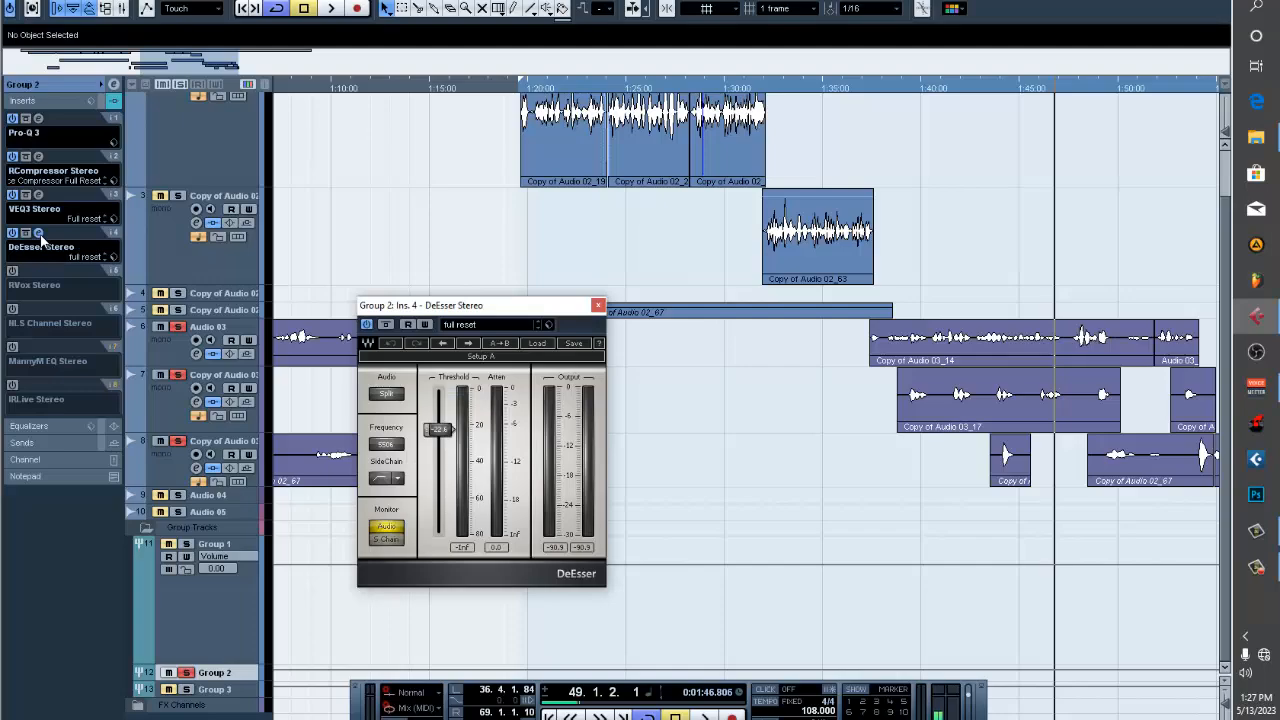
left_click(38, 234)
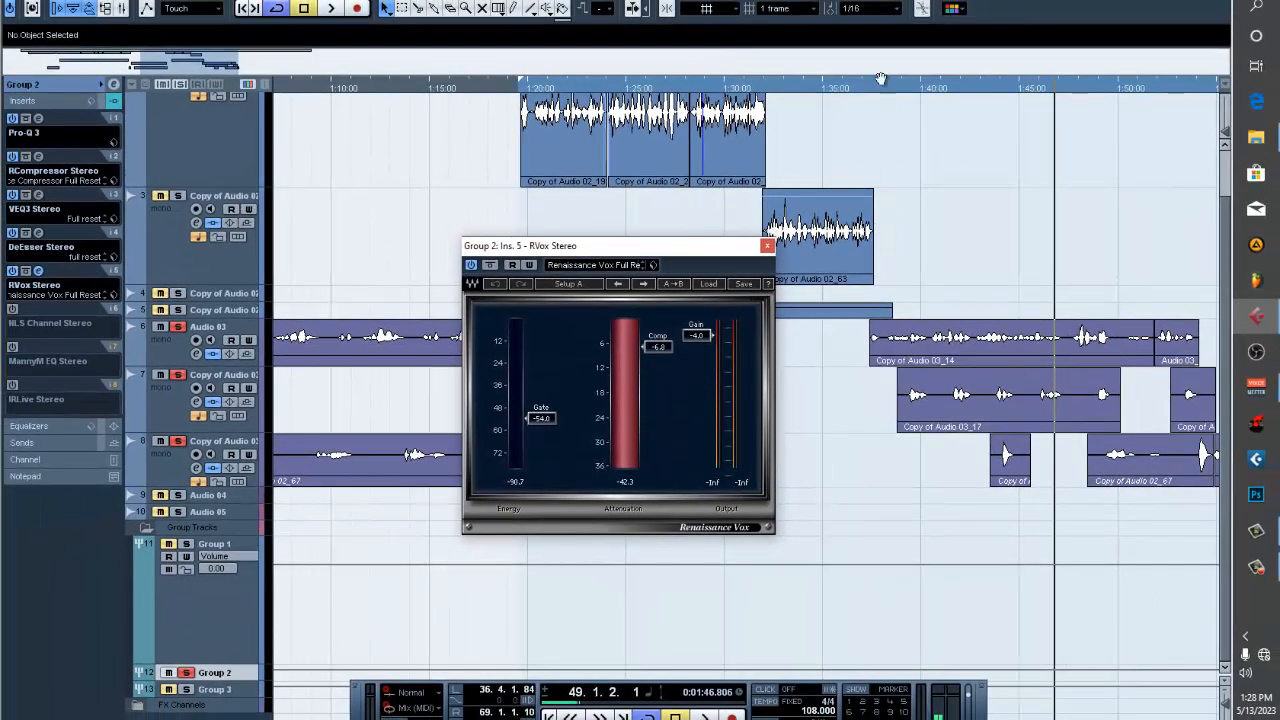
Play the Group 2 vocals from the start of Copy of Audio 03_14, comparing RVox switched off and on.
left_click(878, 88)
key("space")
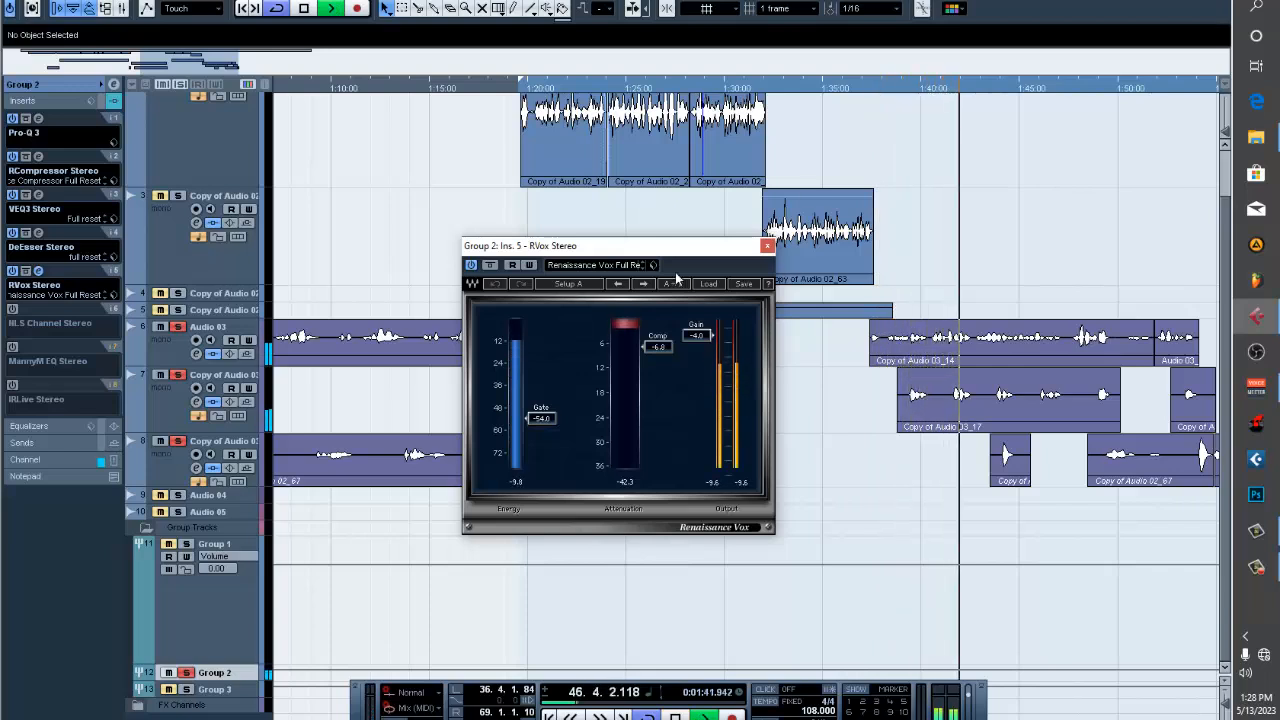
left_click(471, 265)
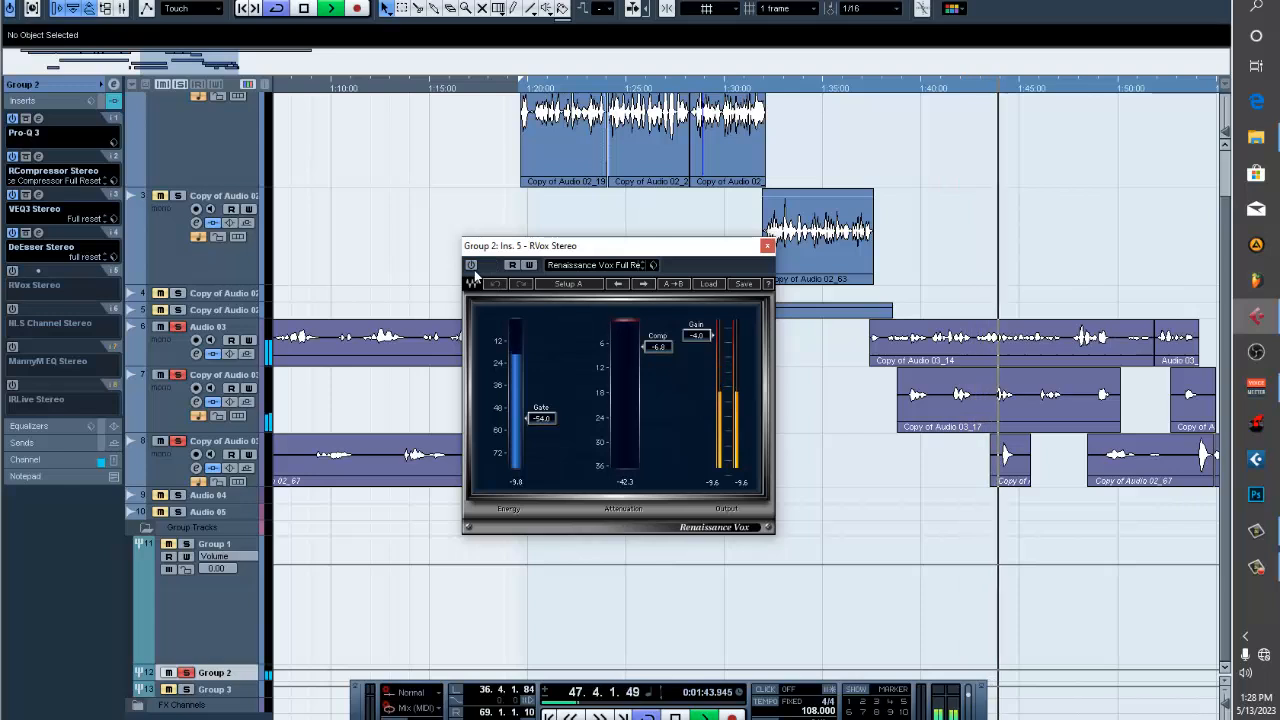
left_click(471, 265)
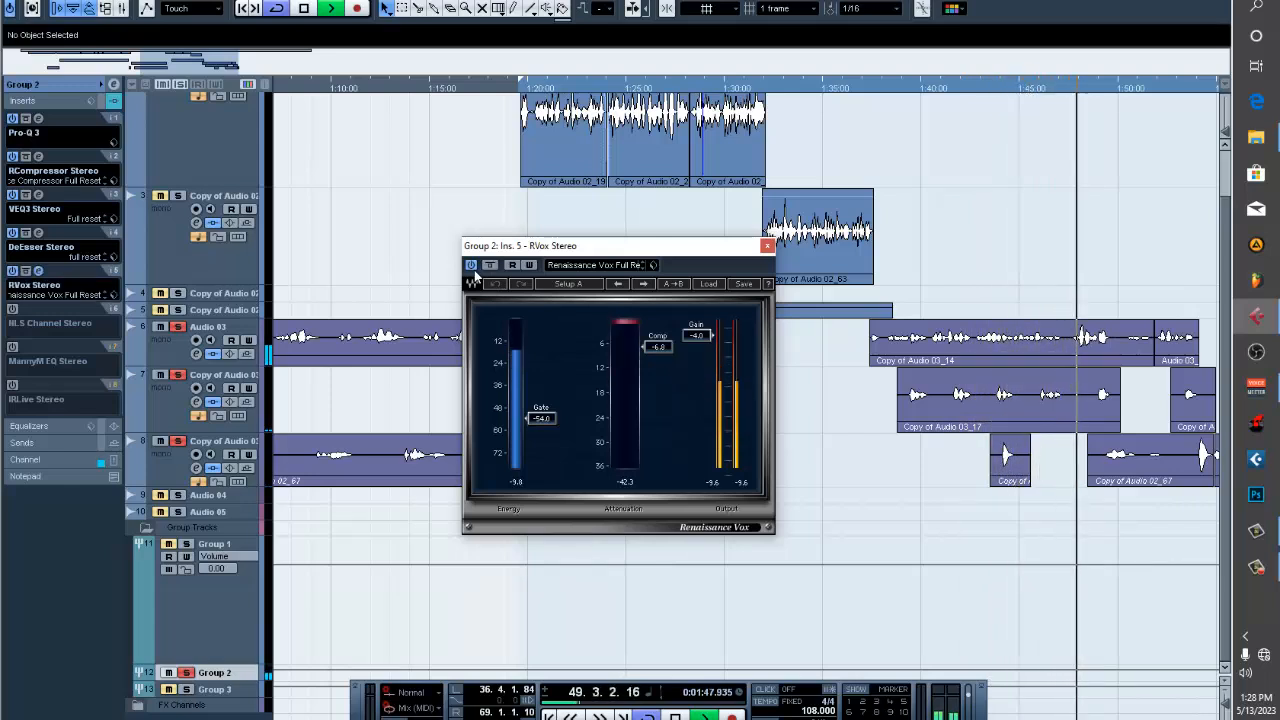
left_click(1078, 90)
key("space")
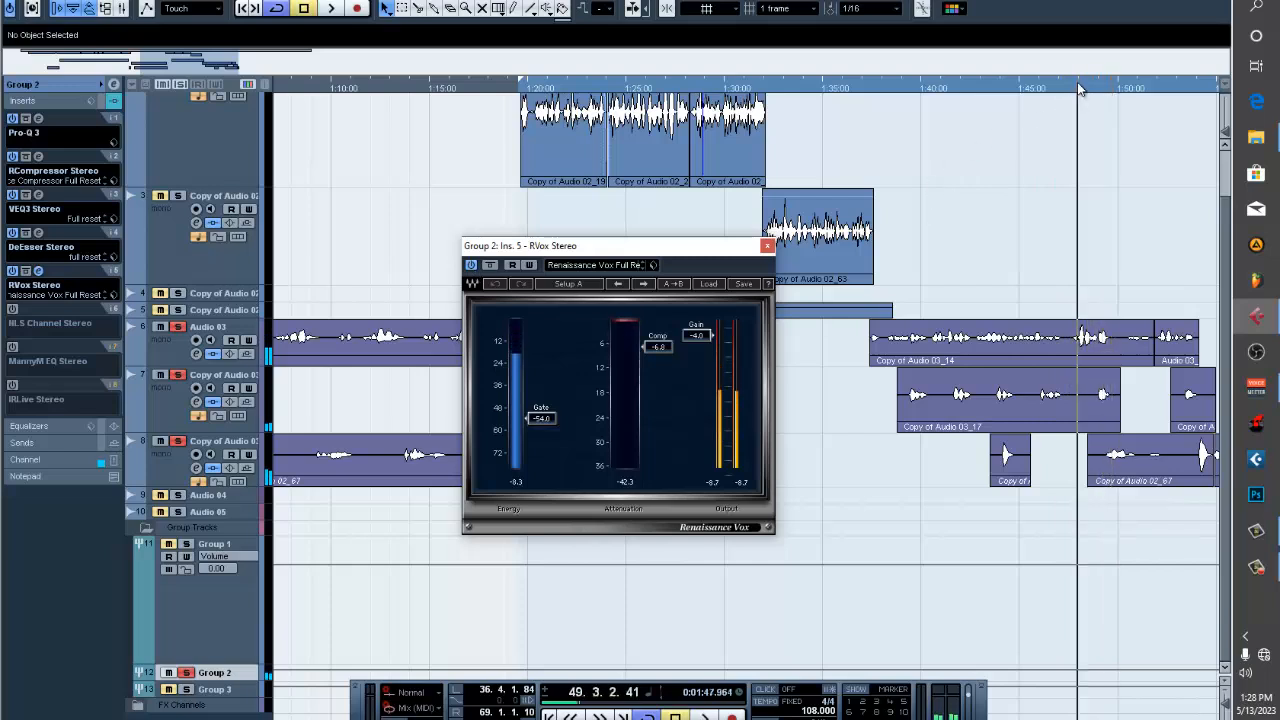
Bypass RVox for a short playback near 1:48, then re-enable it and replay the vocals from about 1:47.
left_click(471, 265)
key("space")
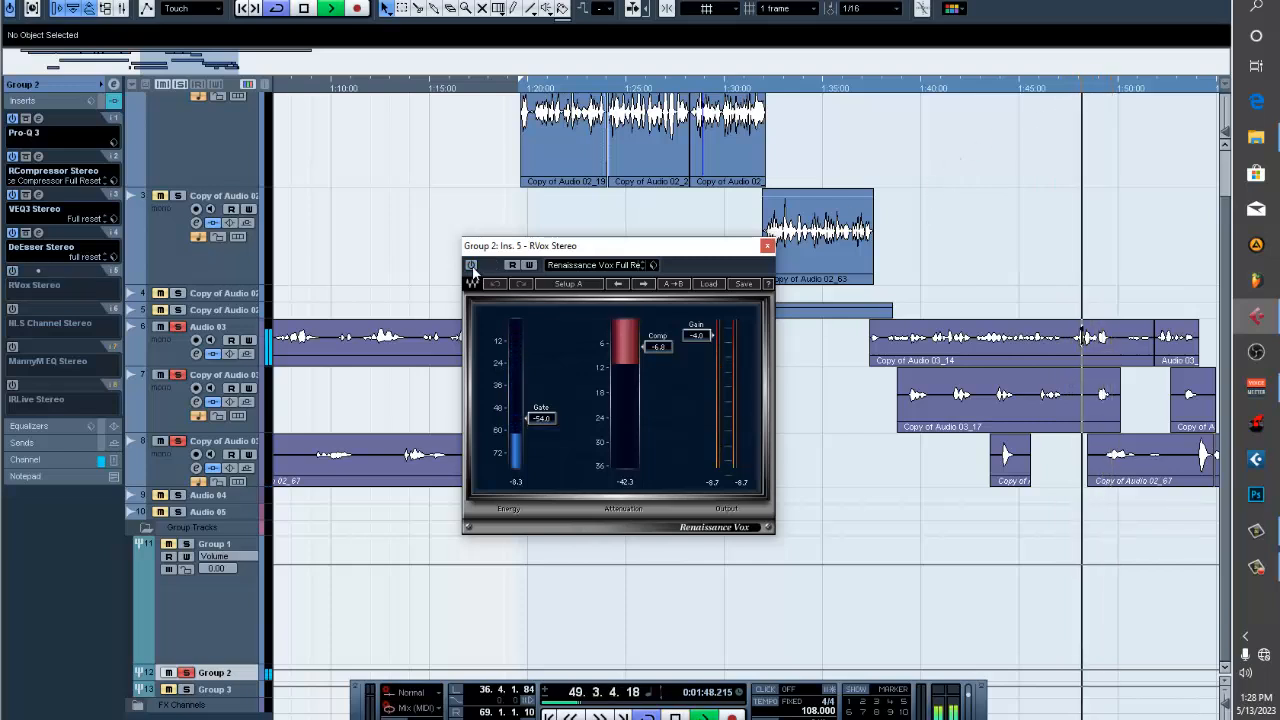
key("space")
left_click(471, 265)
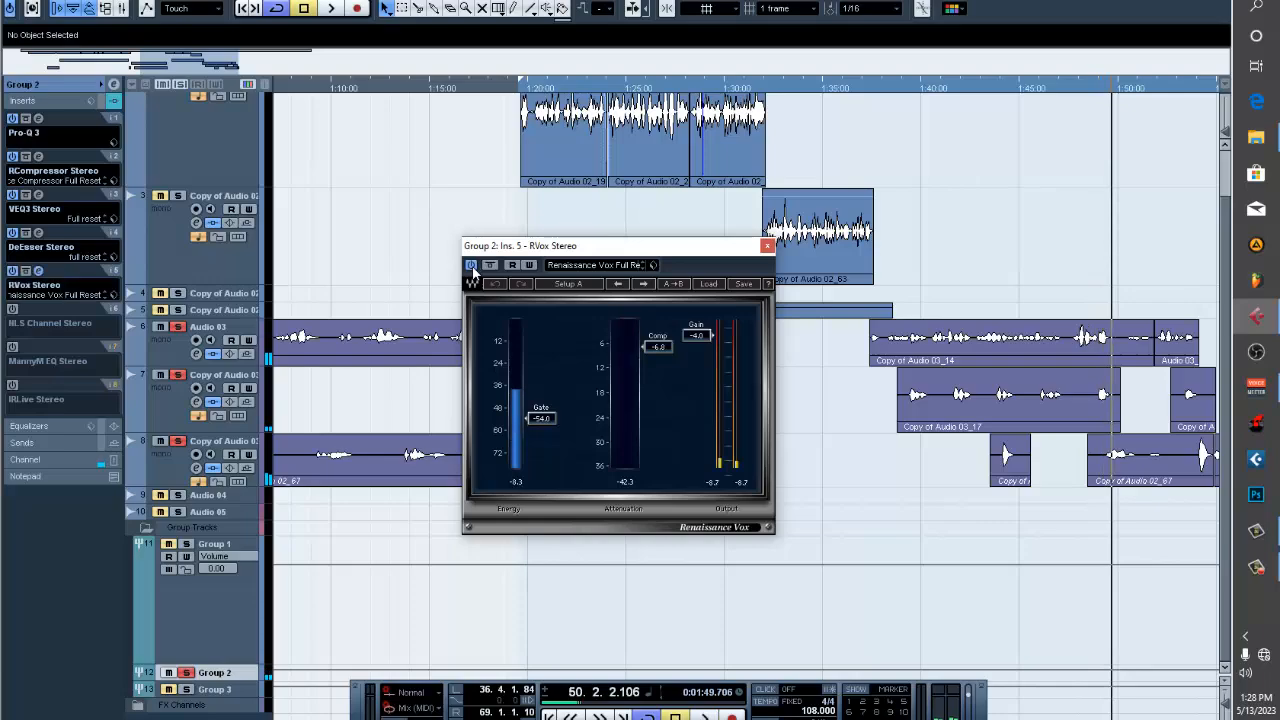
left_click(1071, 90)
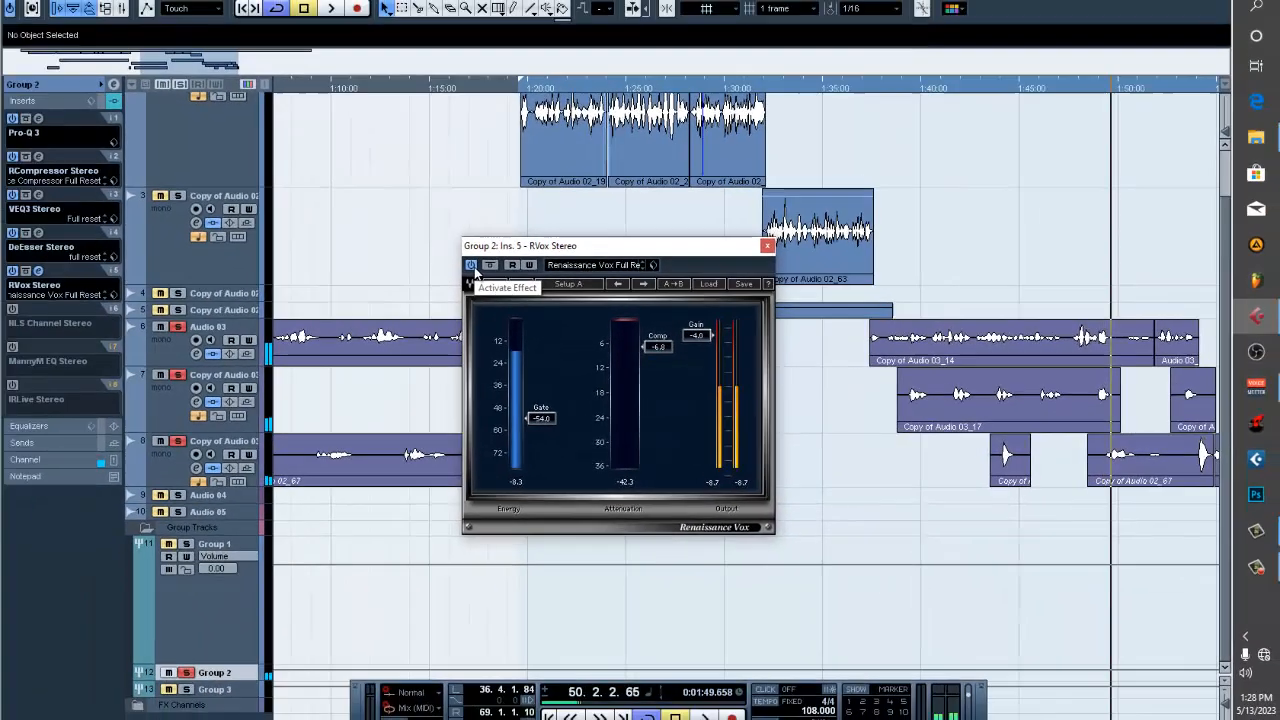
Replay the vocals near 1:47 with RVox bypassed, then re-enable RVox and close it.
left_click(384, 250)
key("space")
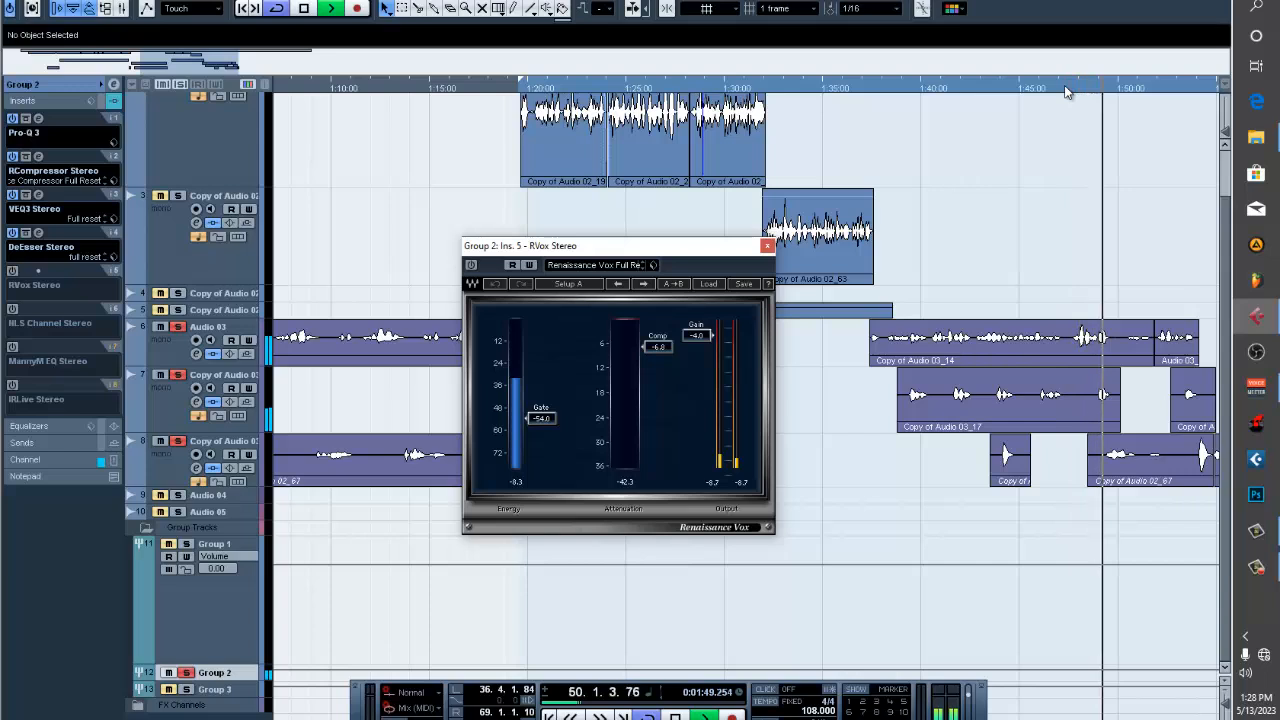
key("space")
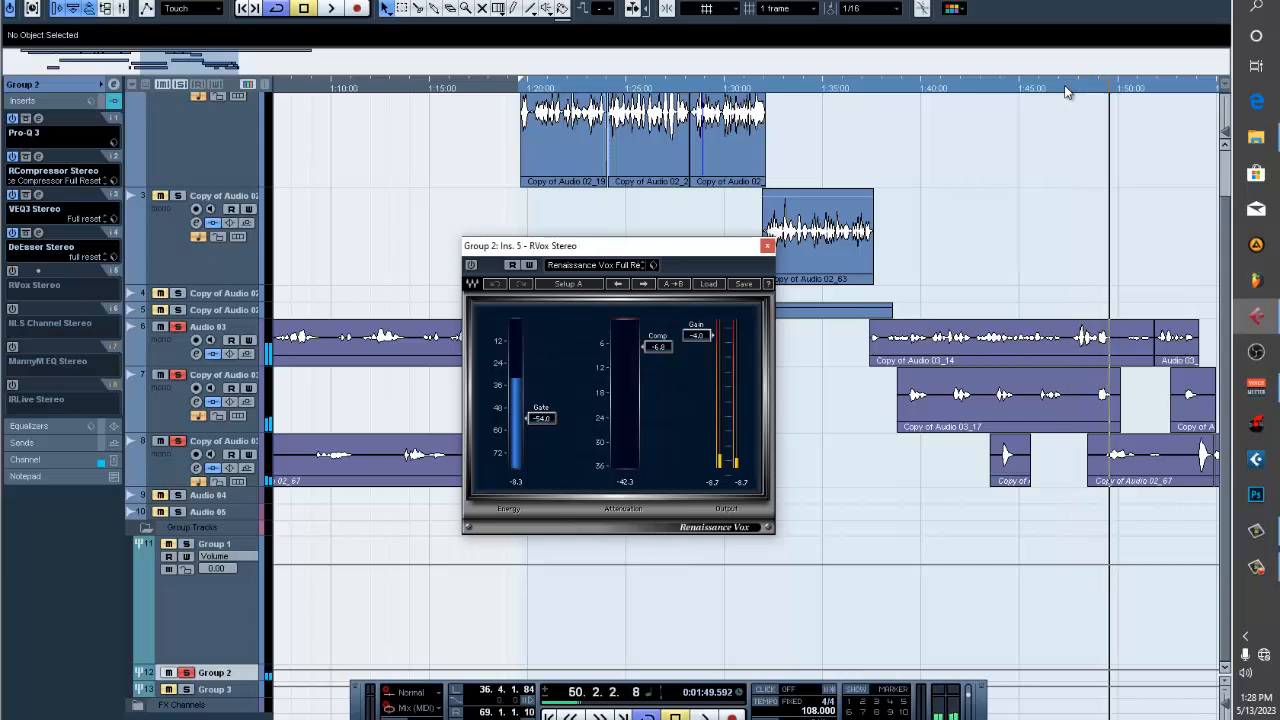
left_click(471, 266)
left_click(767, 245)
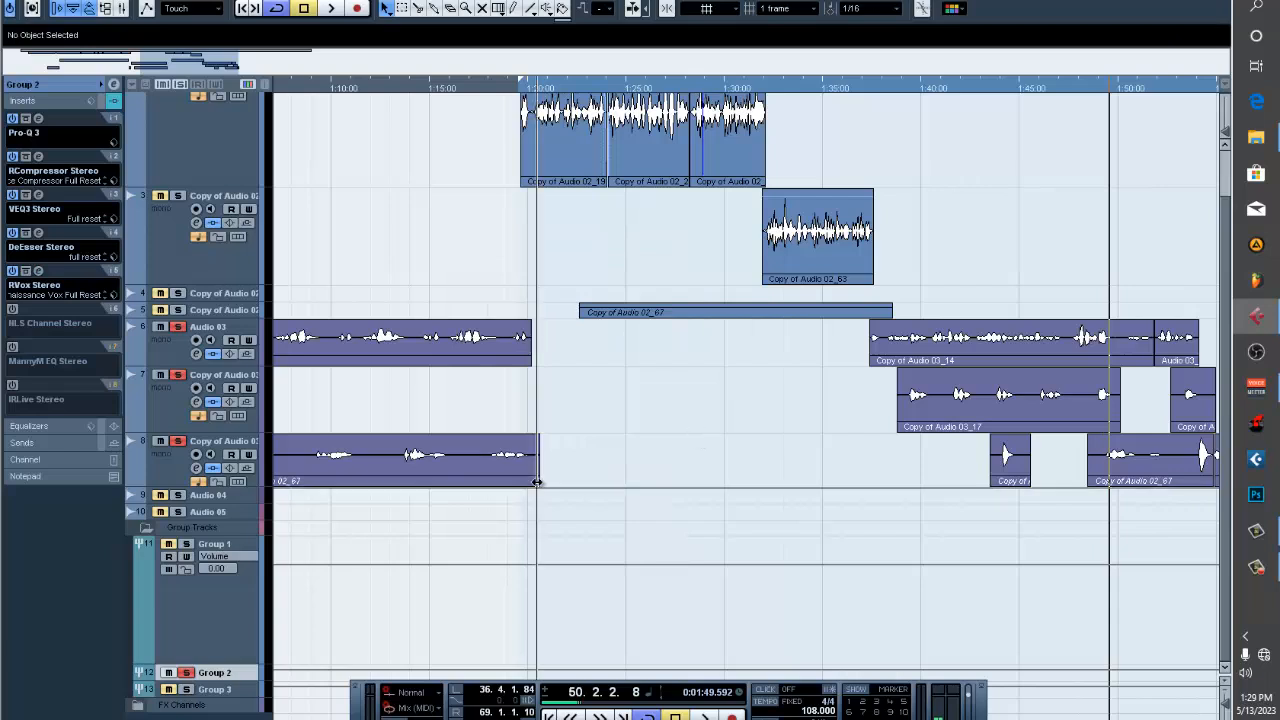
Turn on Group 2's NLS Channel, open its settings, and place the playback position just after Copy of Audio 03_14 begins.
left_click(13, 310)
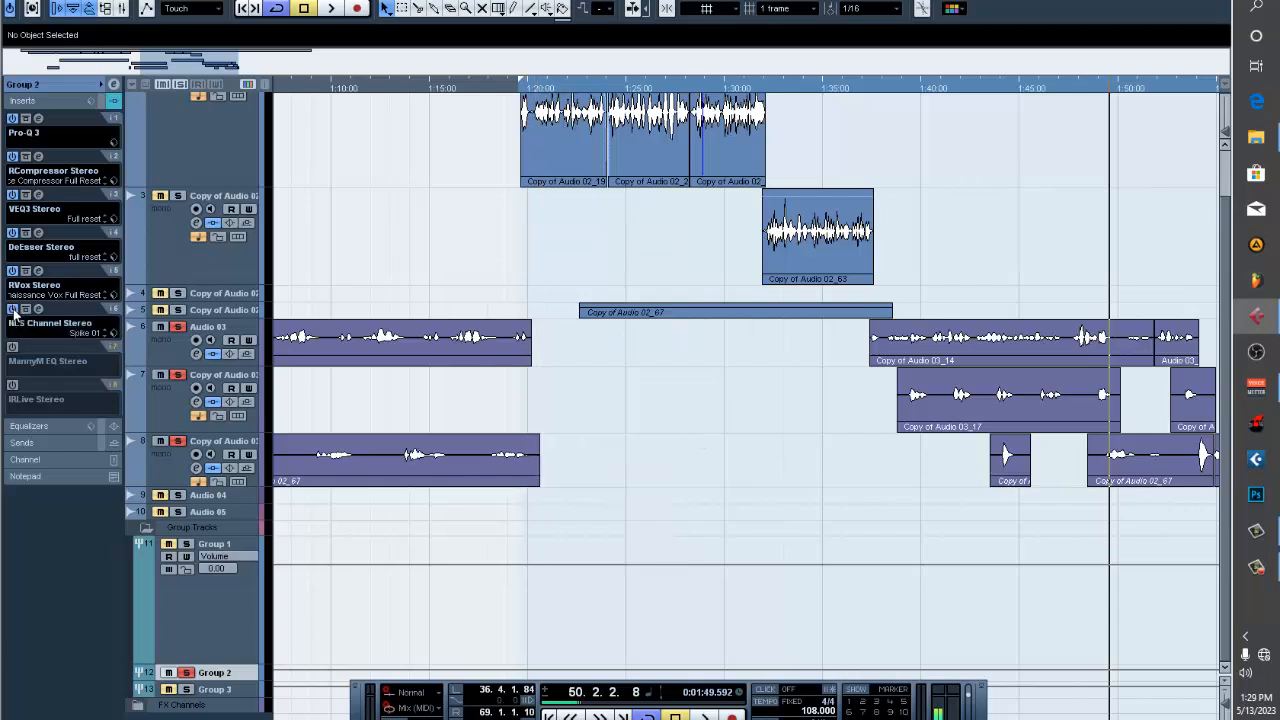
left_click(48, 316)
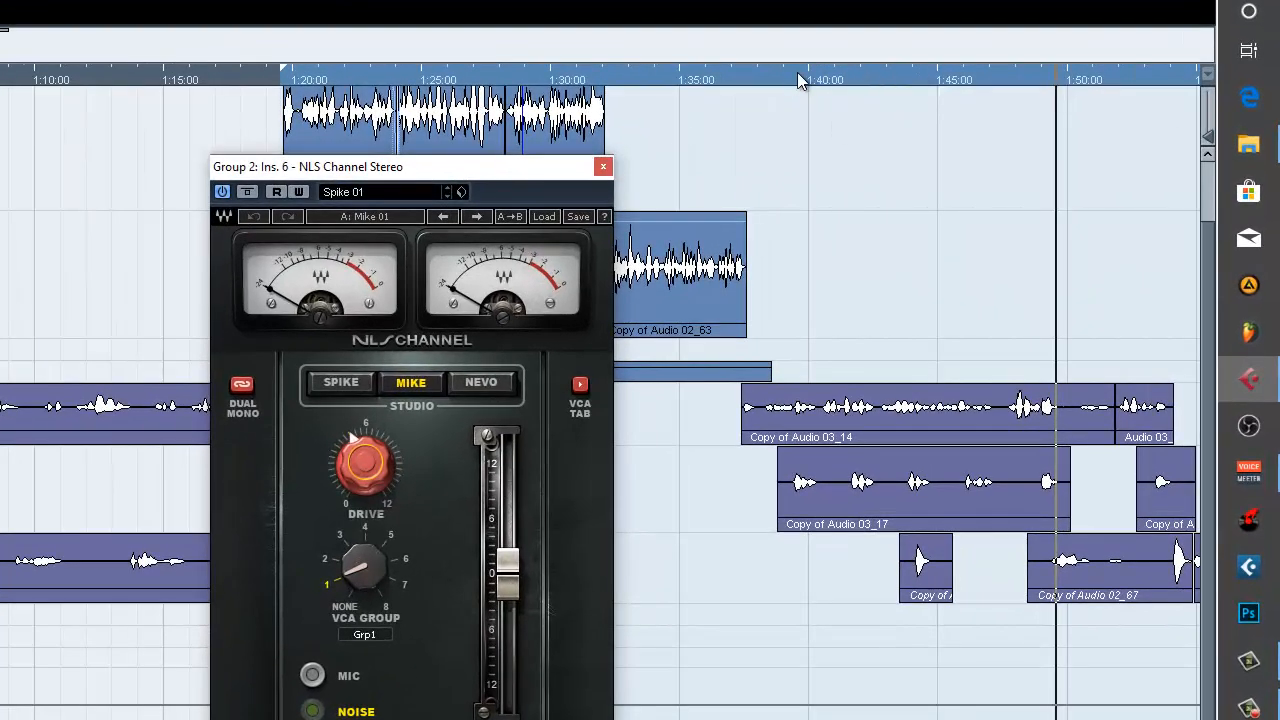
left_click(797, 75)
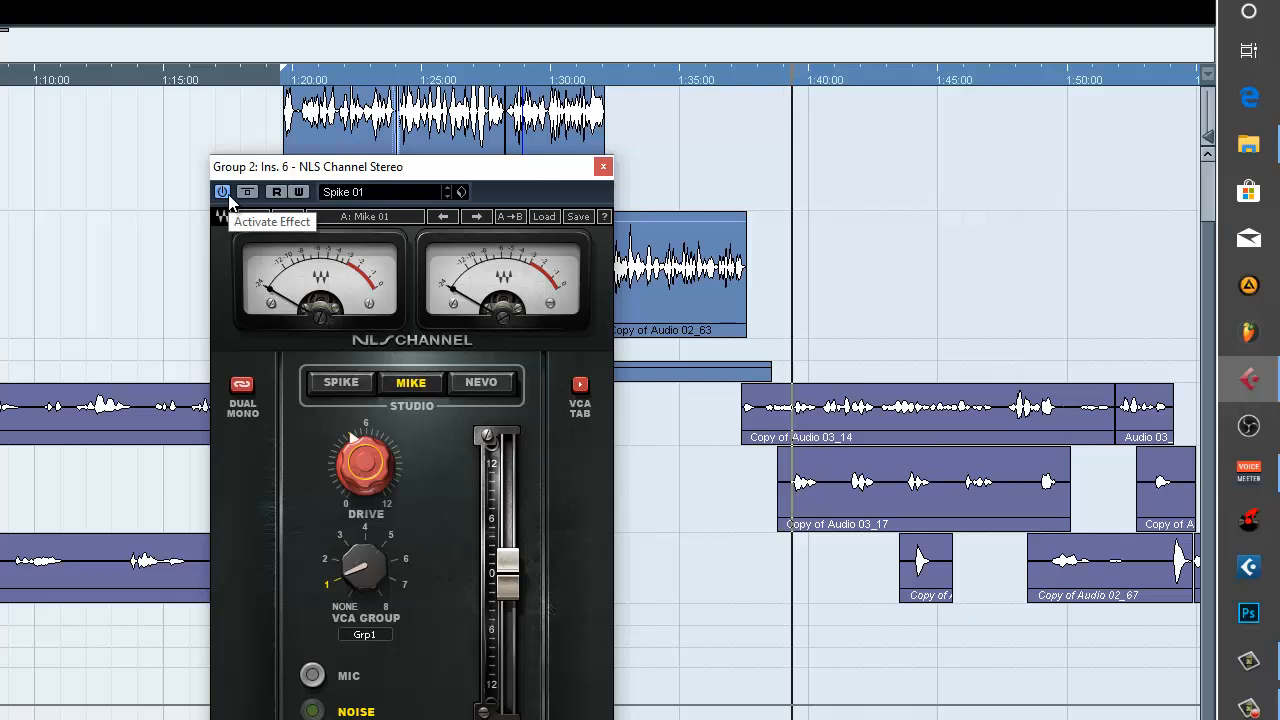
Play the Group 2 vocals through Copy of Audio 03_14 while switching NLS Channel off and on.
left_click(228, 197)
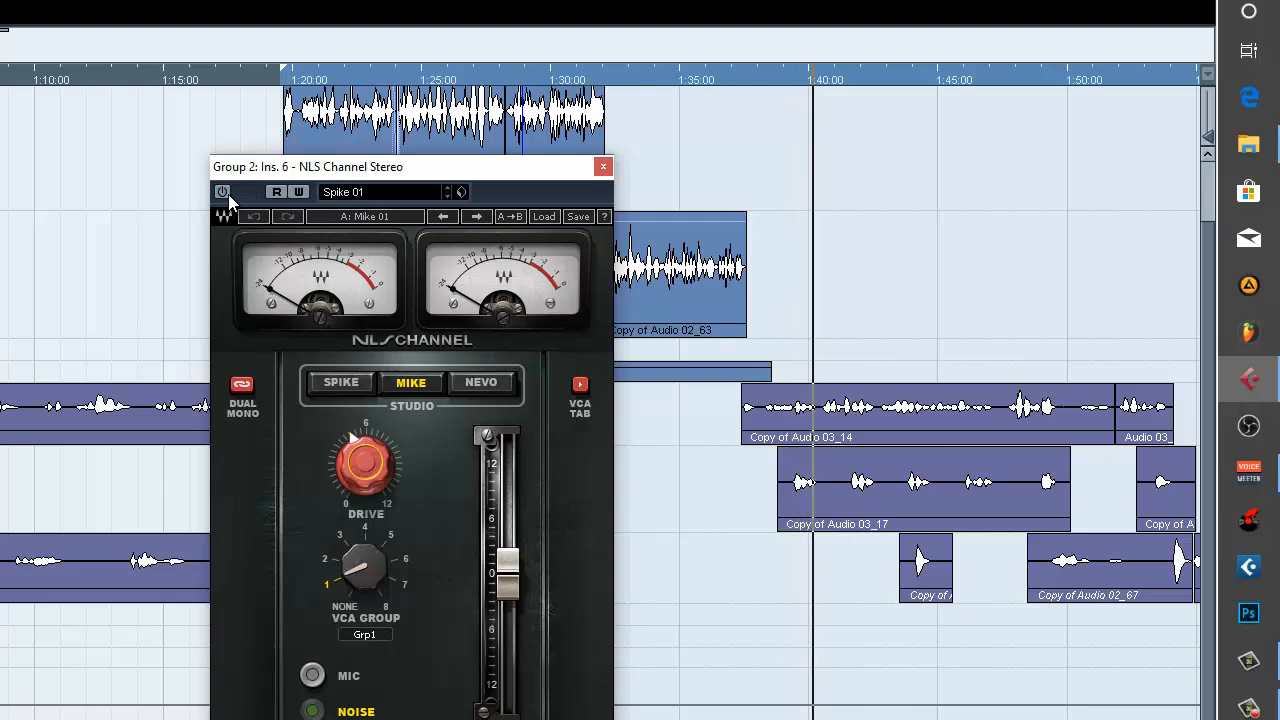
left_click(228, 197)
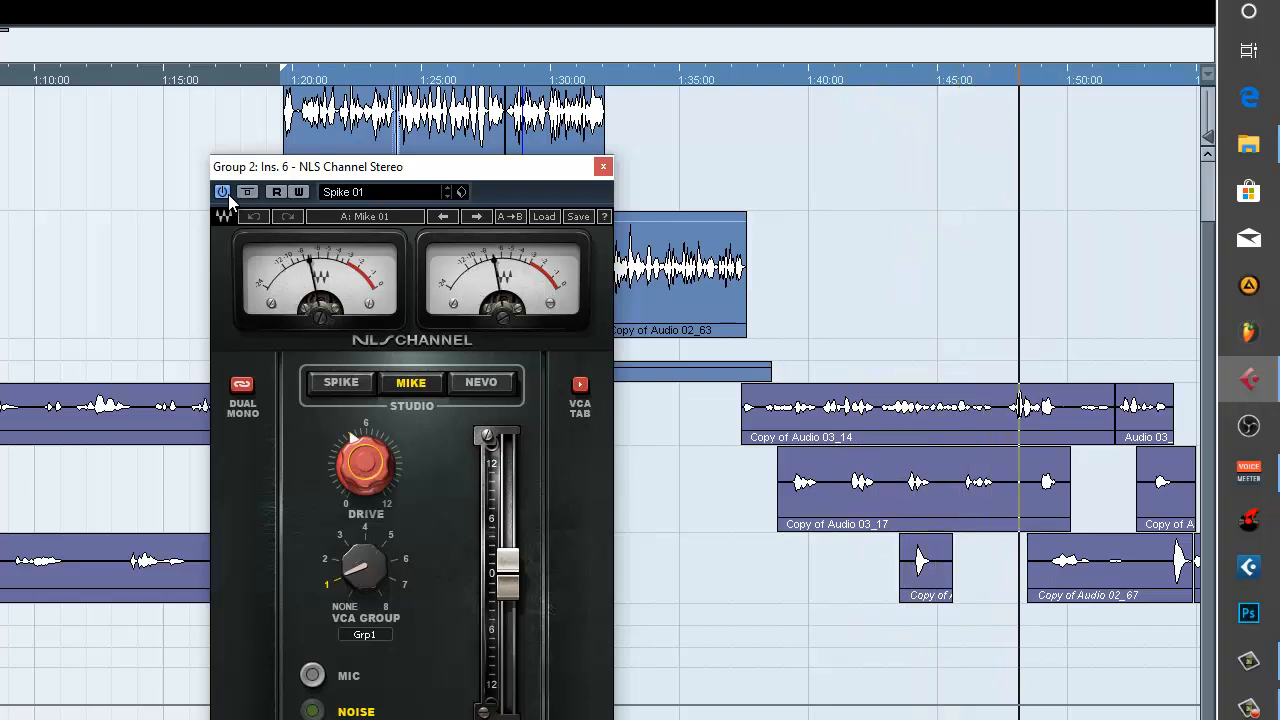
key("space")
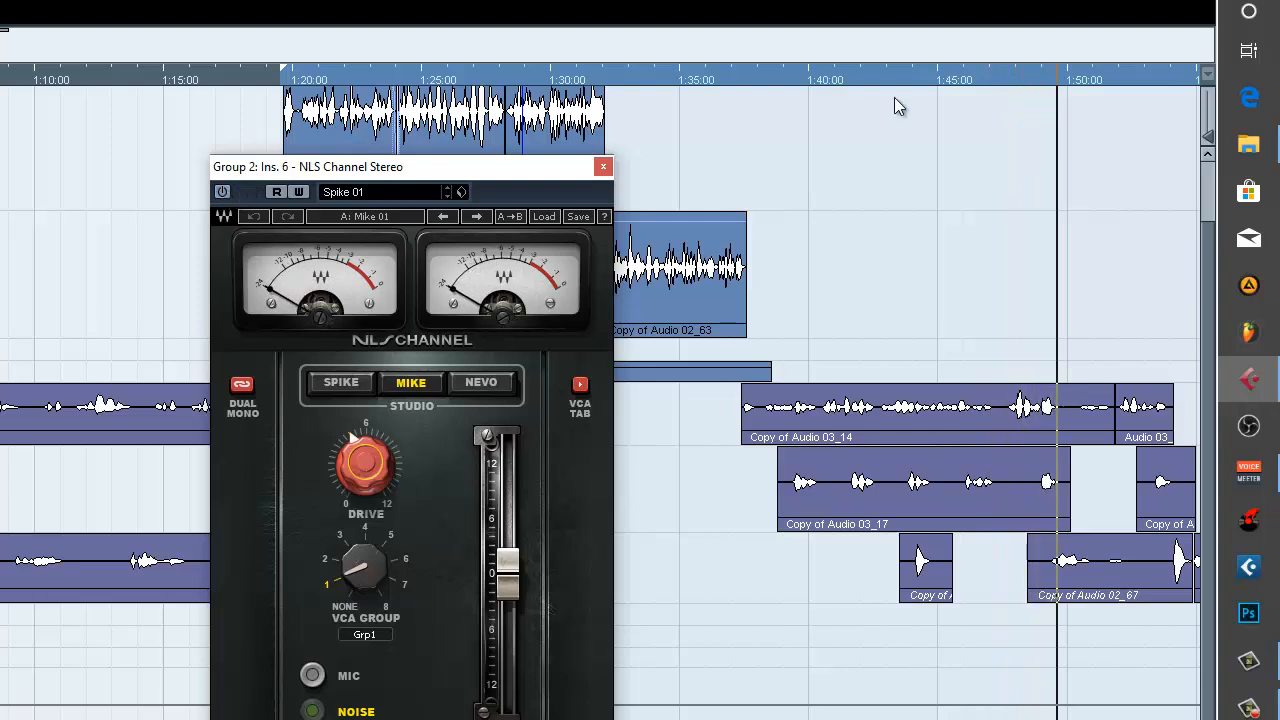
Replay the vocals from about 1:46 with NLS Channel off, then with it on, and close NLS Channel.
double_click(981, 83)
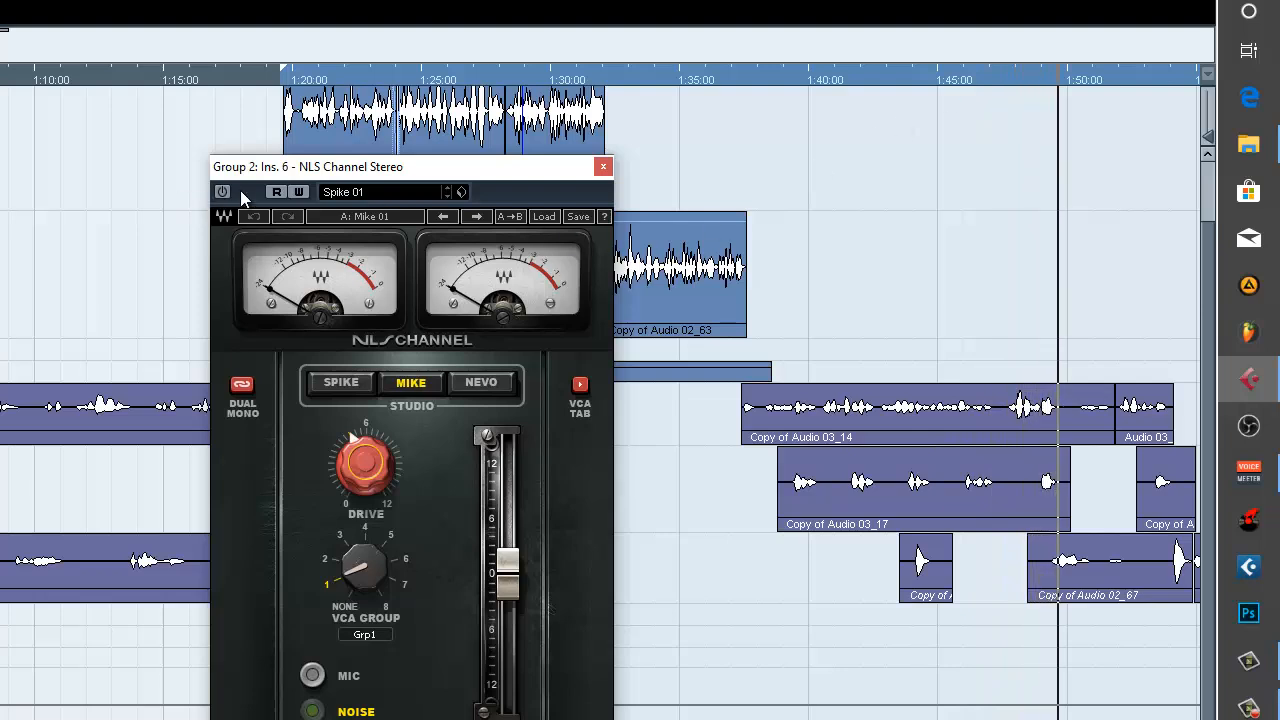
left_click(222, 193)
left_click(996, 84)
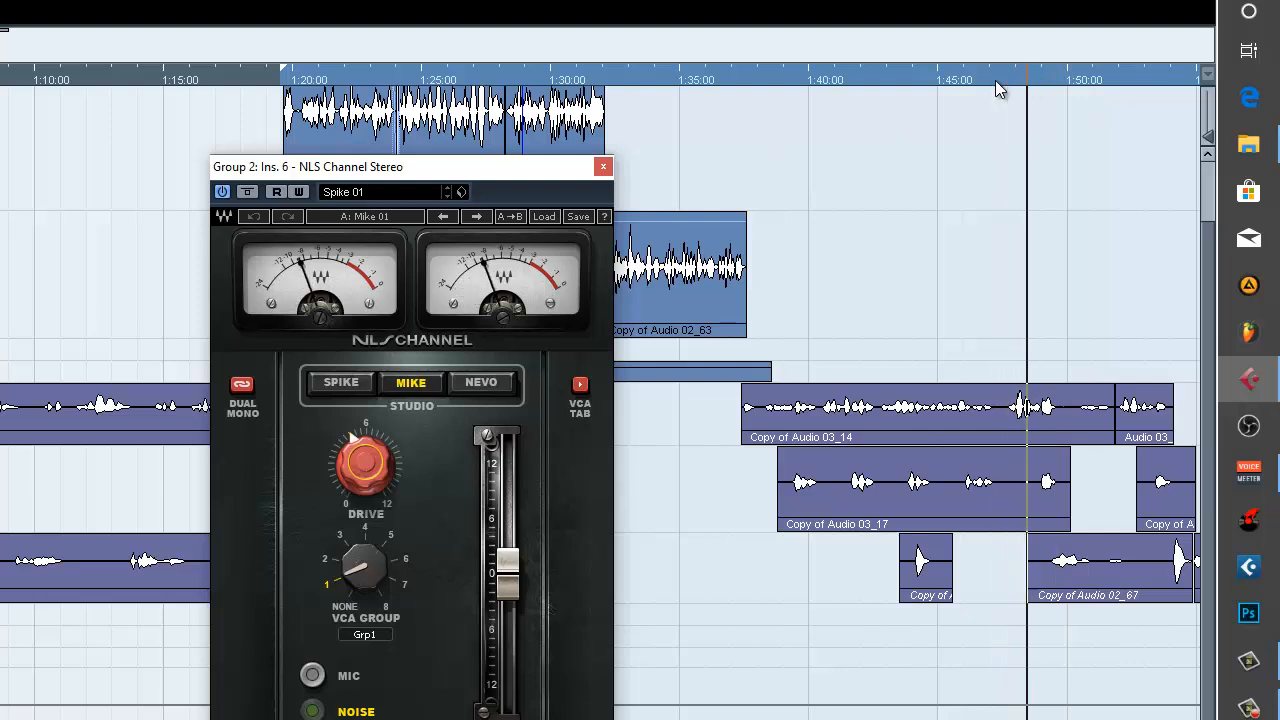
left_click(603, 166)
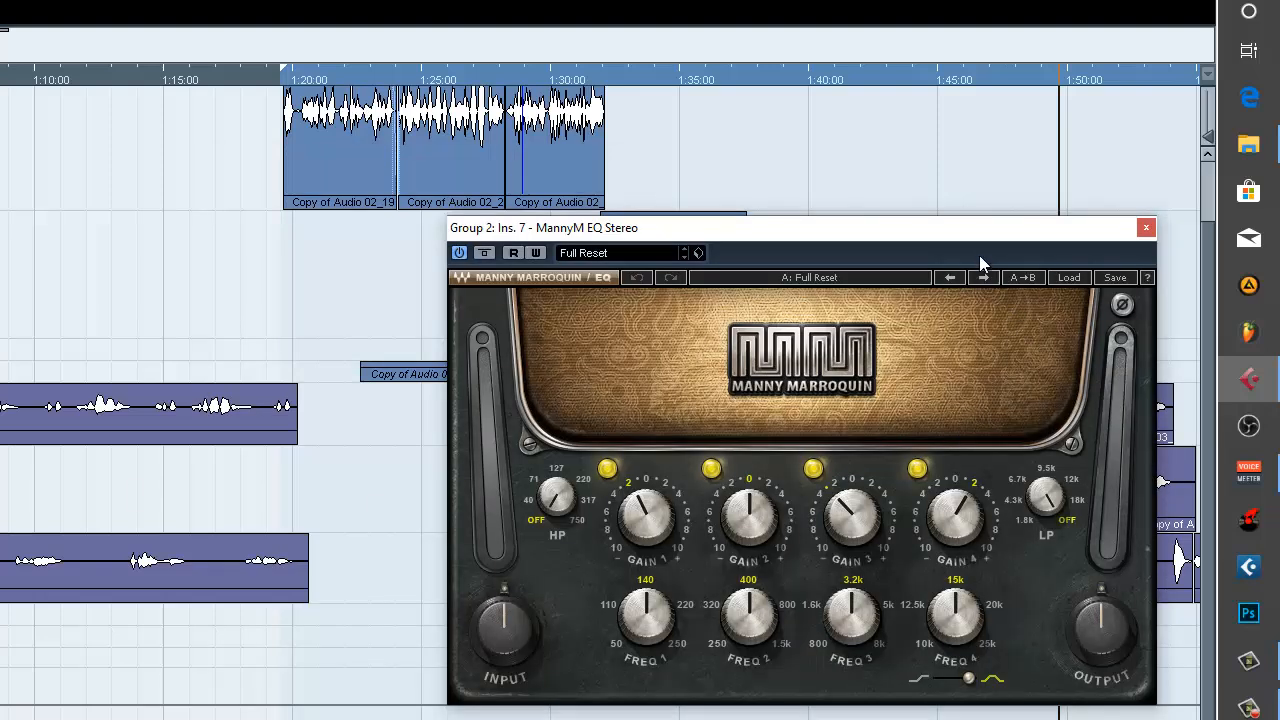
Move Group 2's MannyM EQ window off the Audio 03 clips and check the Gain 3 value of the 3.2k band.
left_click_drag(979, 236, 694, 275)
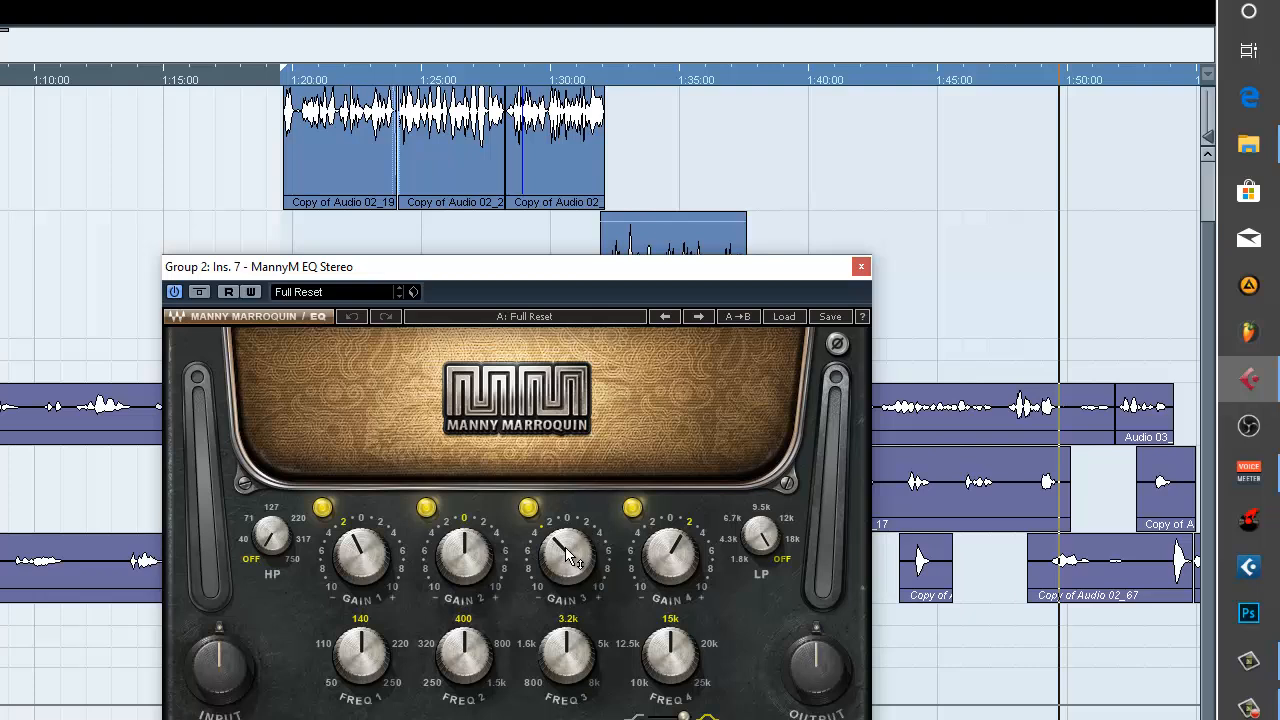
mouse_move(570, 543)
left_click(560, 560)
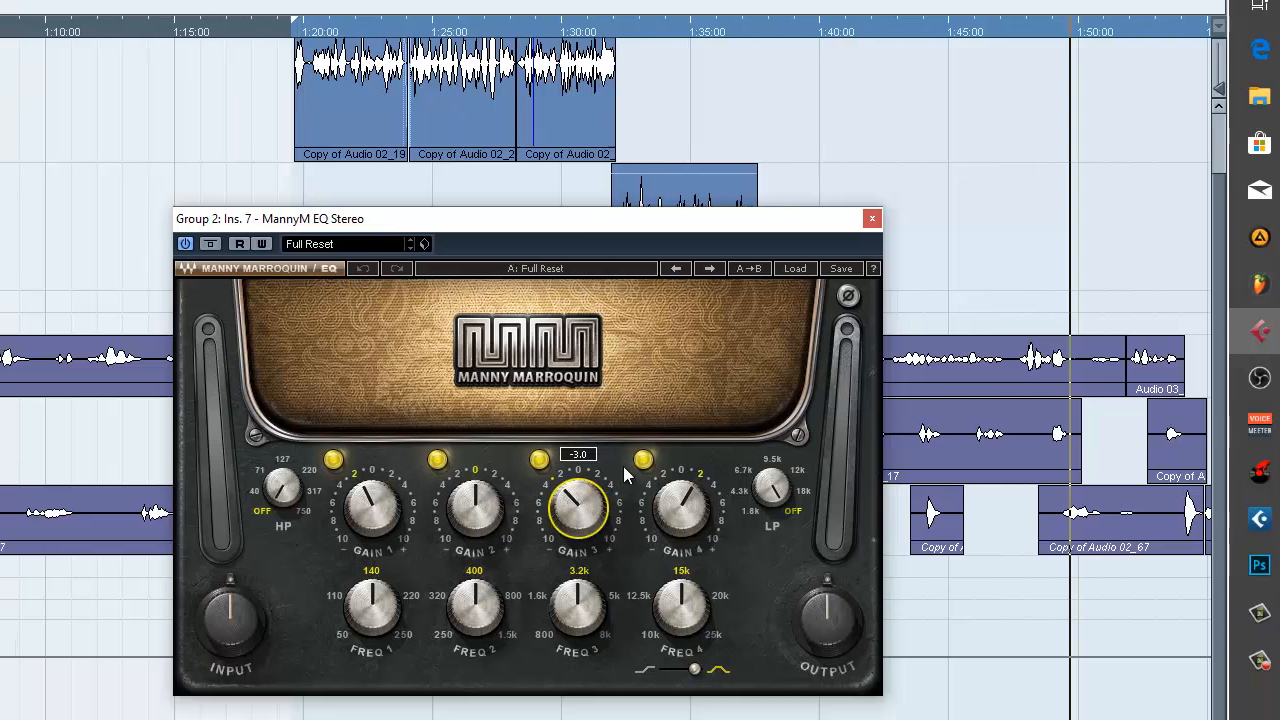
Play the Group 2 vocals with MannyM EQ on, and replay them from about 1:38 with it switched off.
key("space")
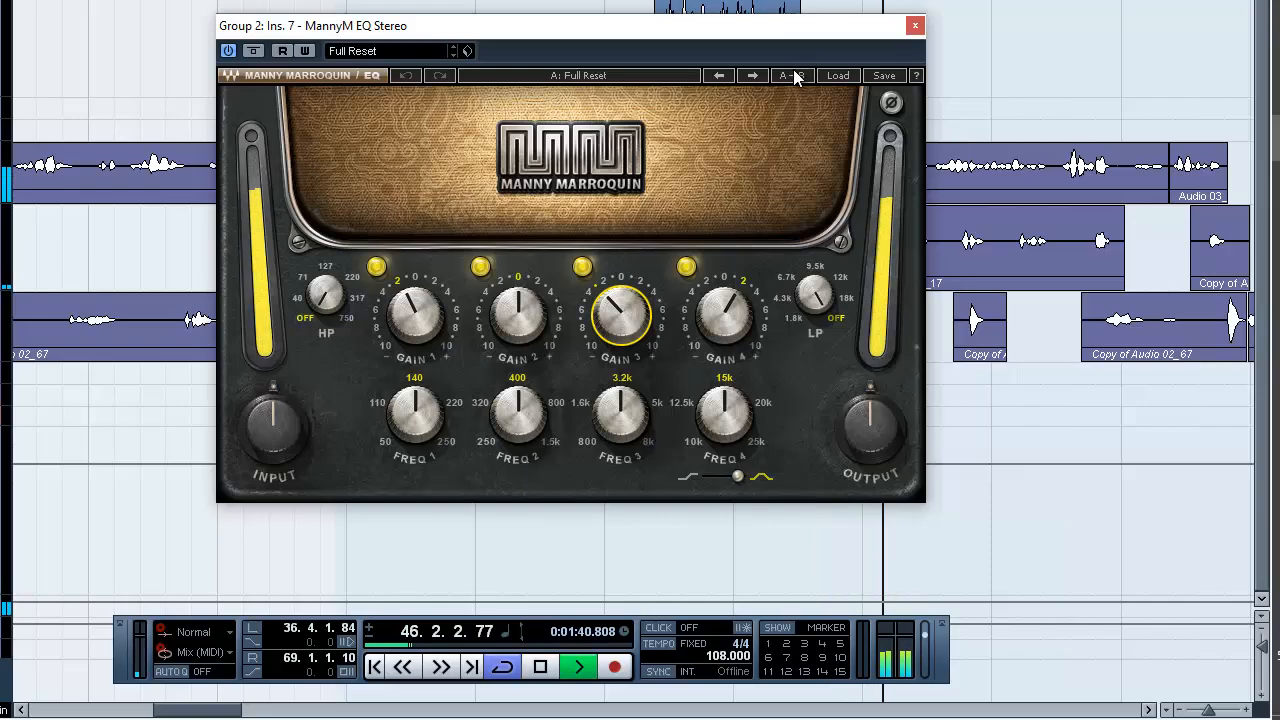
key("space")
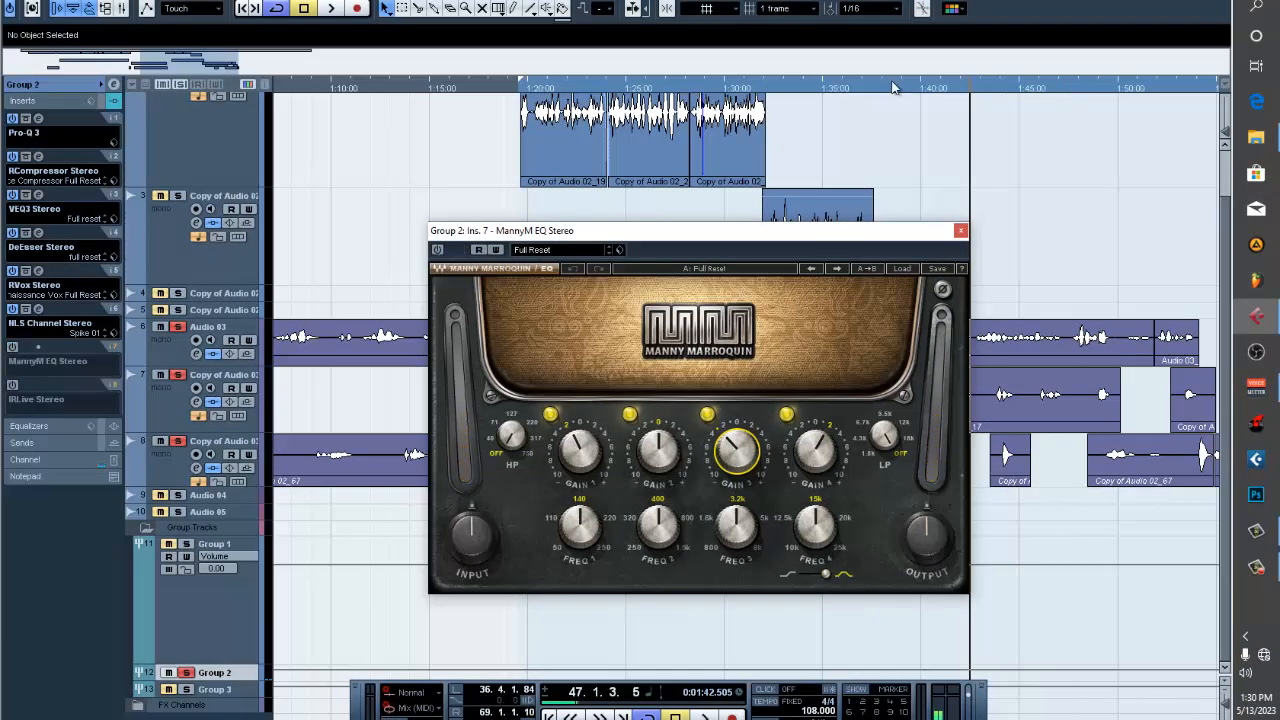
left_click(887, 89)
key("space")
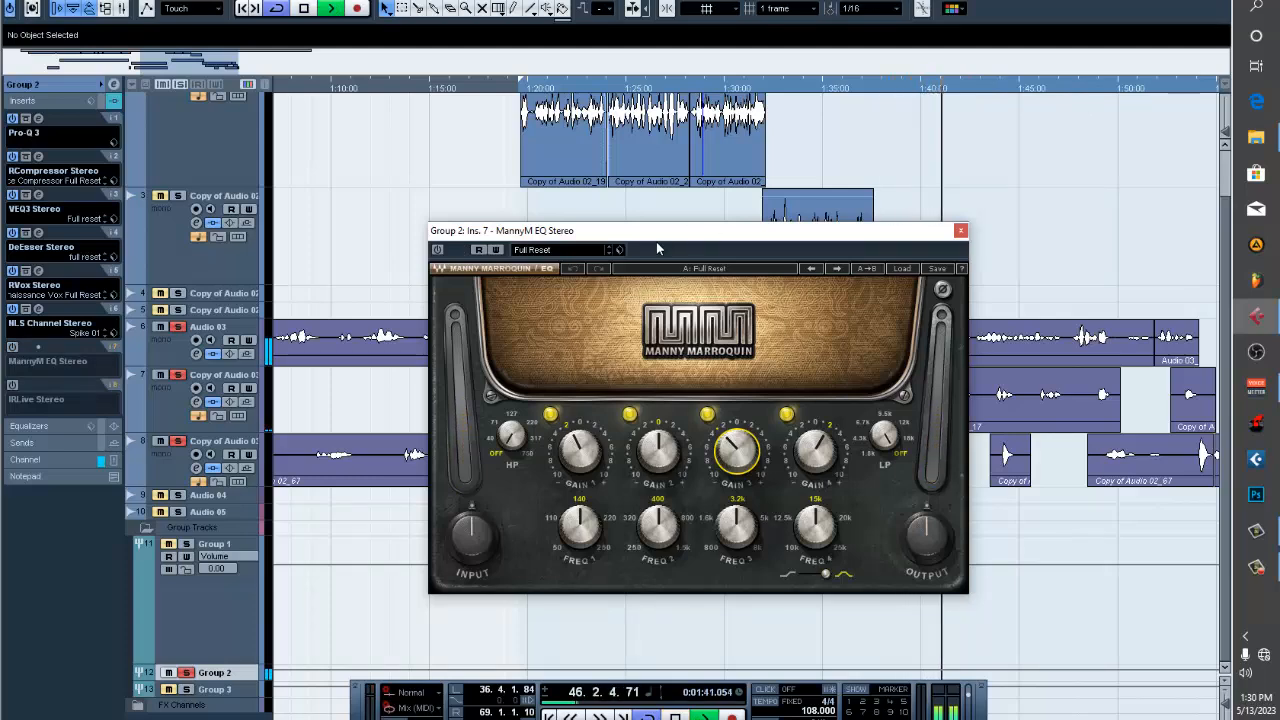
Shift the MannyM EQ window off the Audio 03 clips, switch the EQ on, off and on during playback, and close it.
left_click_drag(684, 233, 591, 247)
left_click(343, 264)
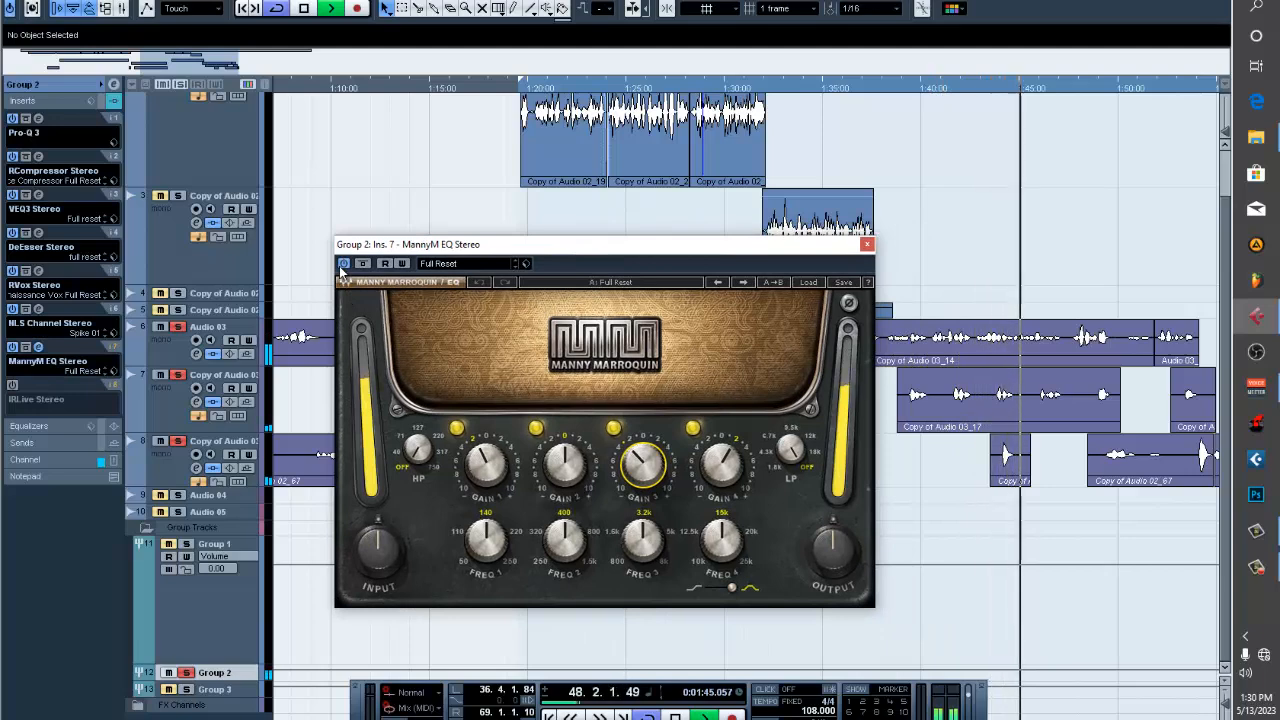
left_click(342, 265)
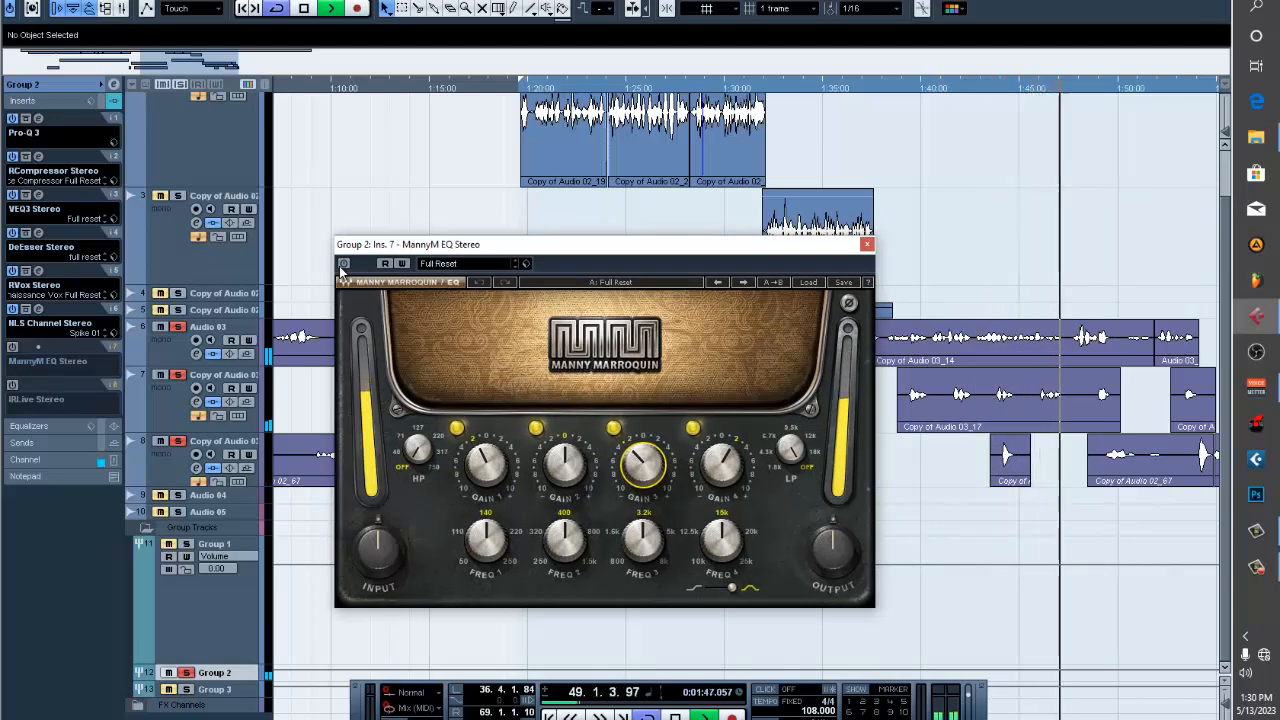
left_click(342, 265)
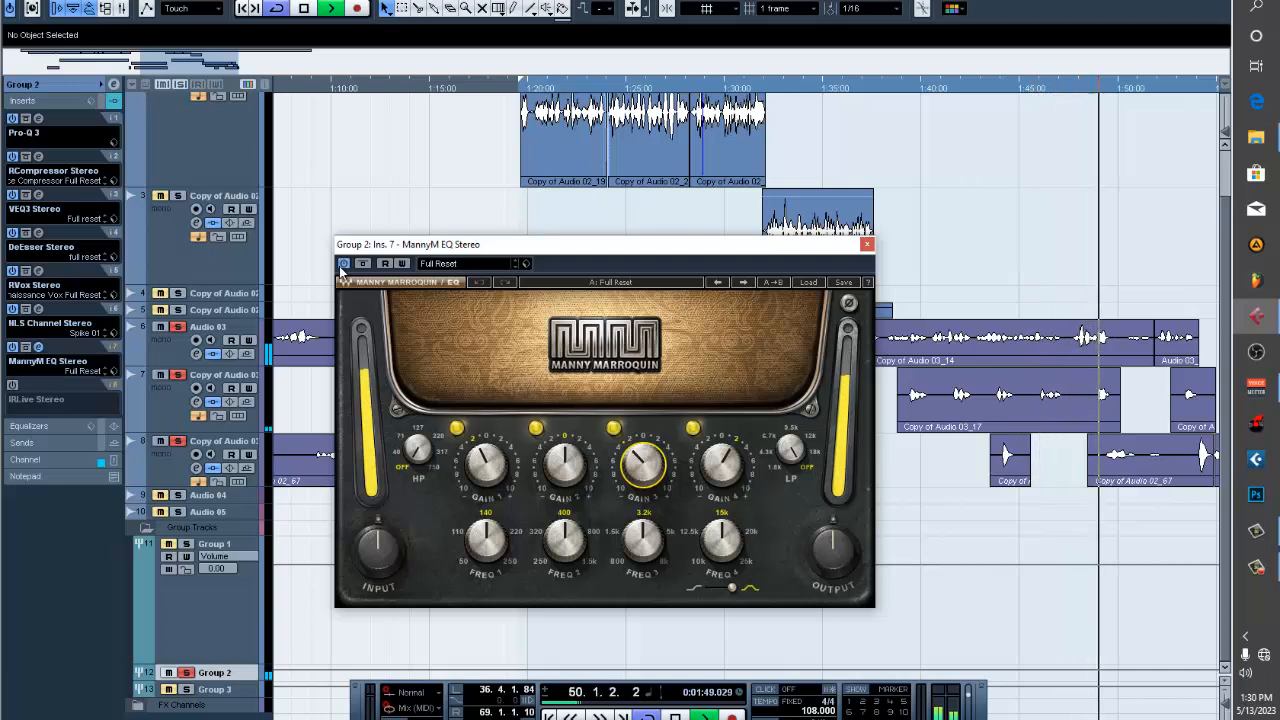
left_click(483, 465)
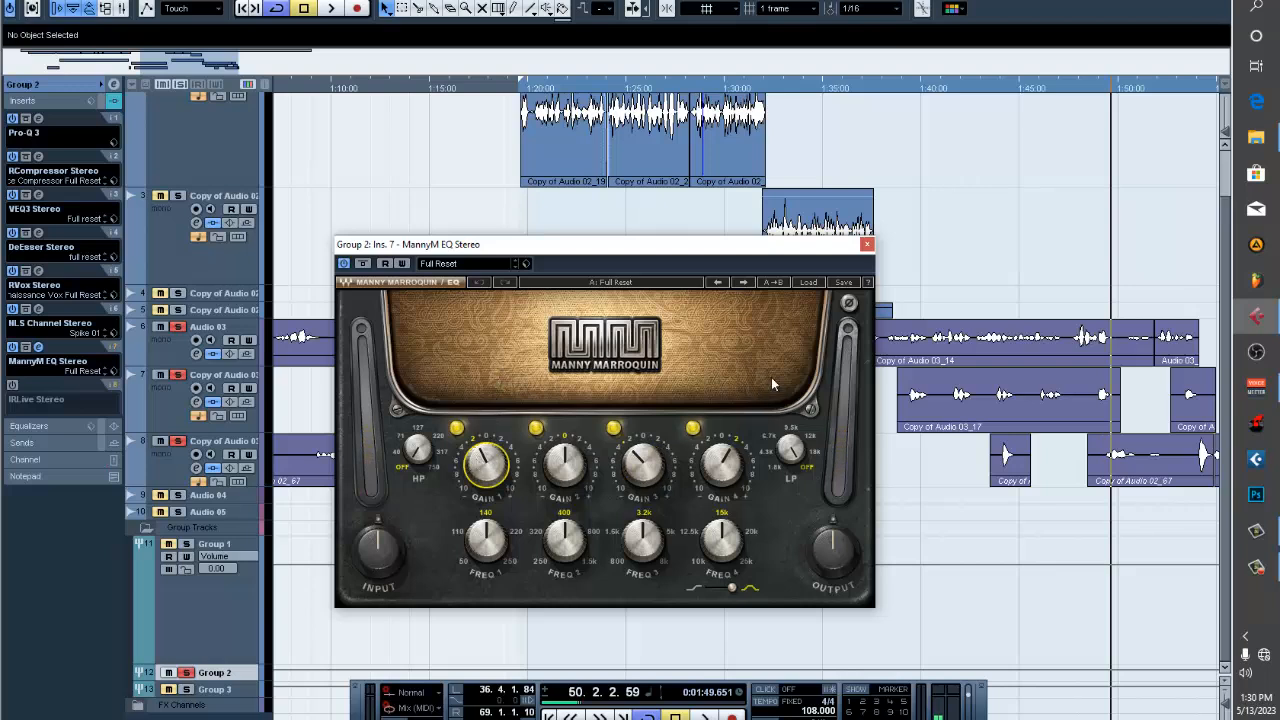
left_click(867, 244)
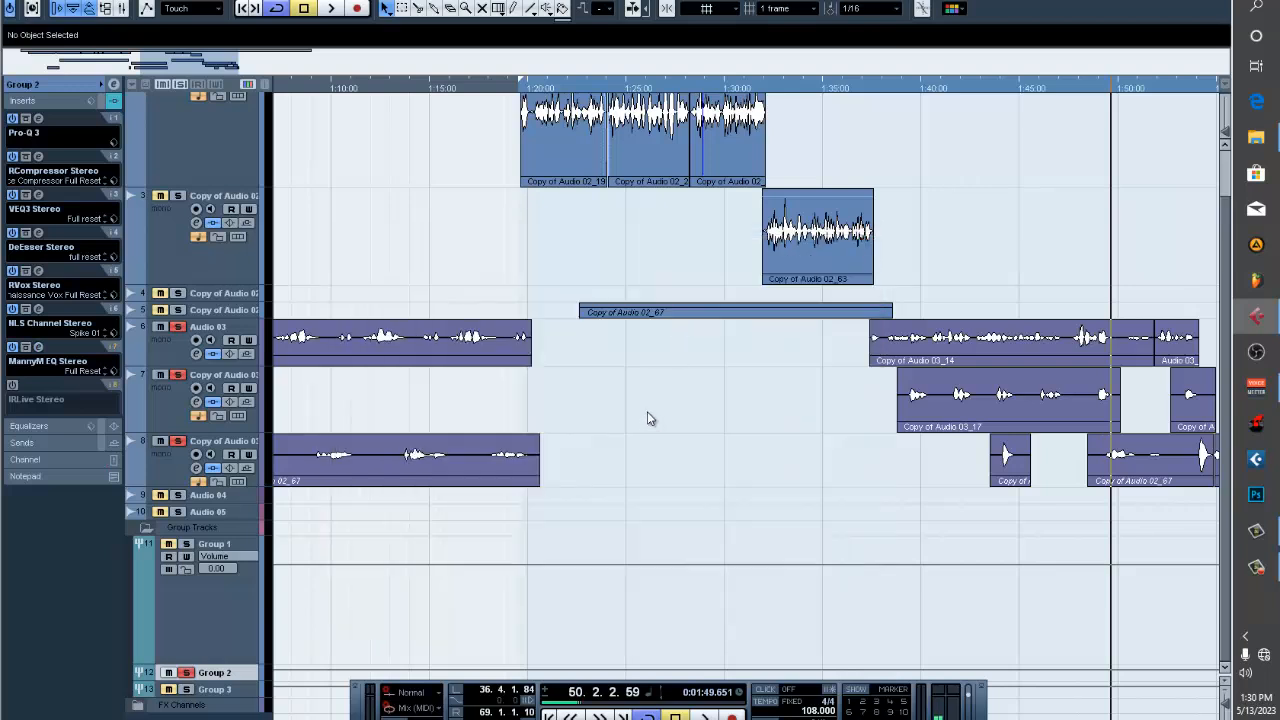
Turn on Group 2's IRLive insert, open its settings, and place the playback position where Copy of Audio 03_14 begins.
left_click(13, 386)
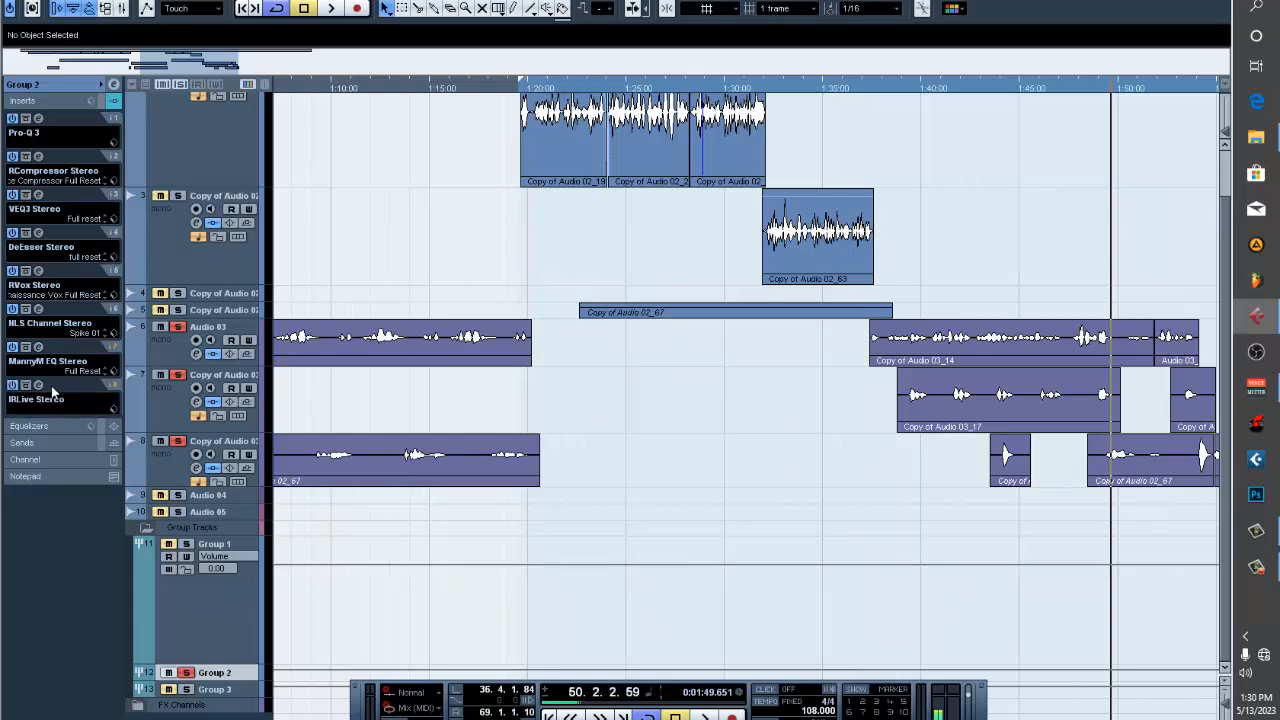
left_click(39, 387)
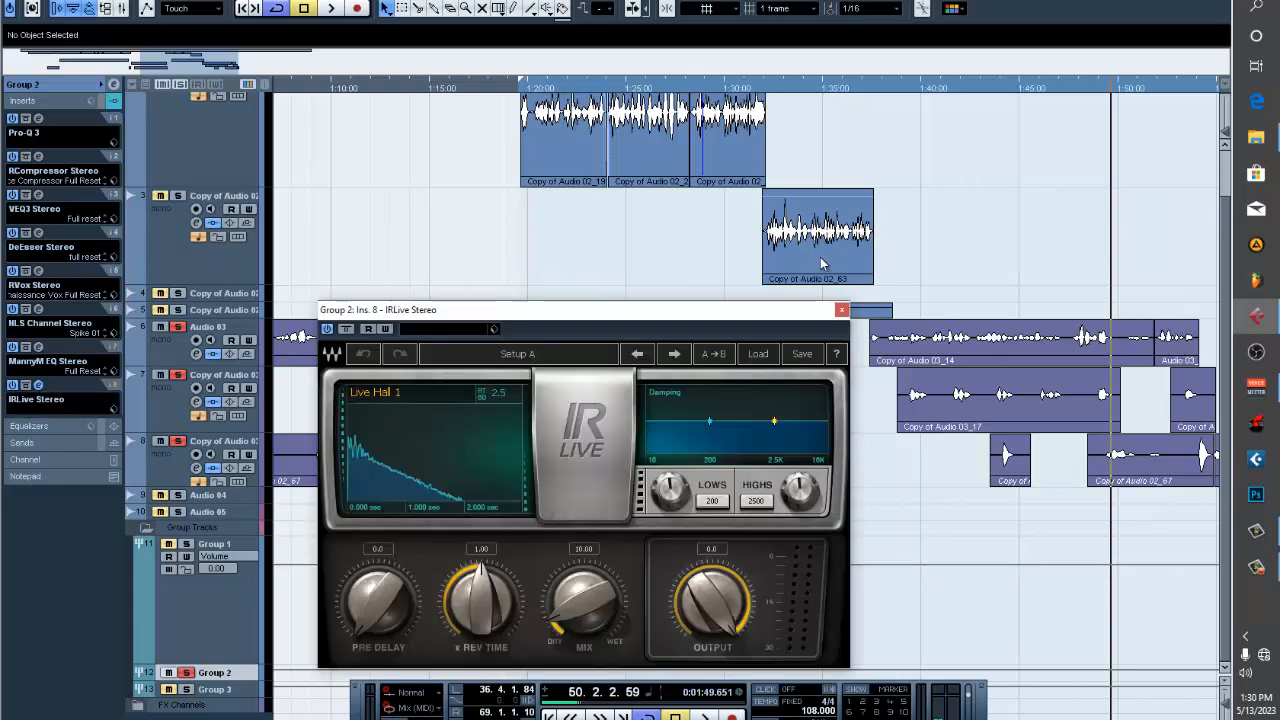
left_click(875, 89)
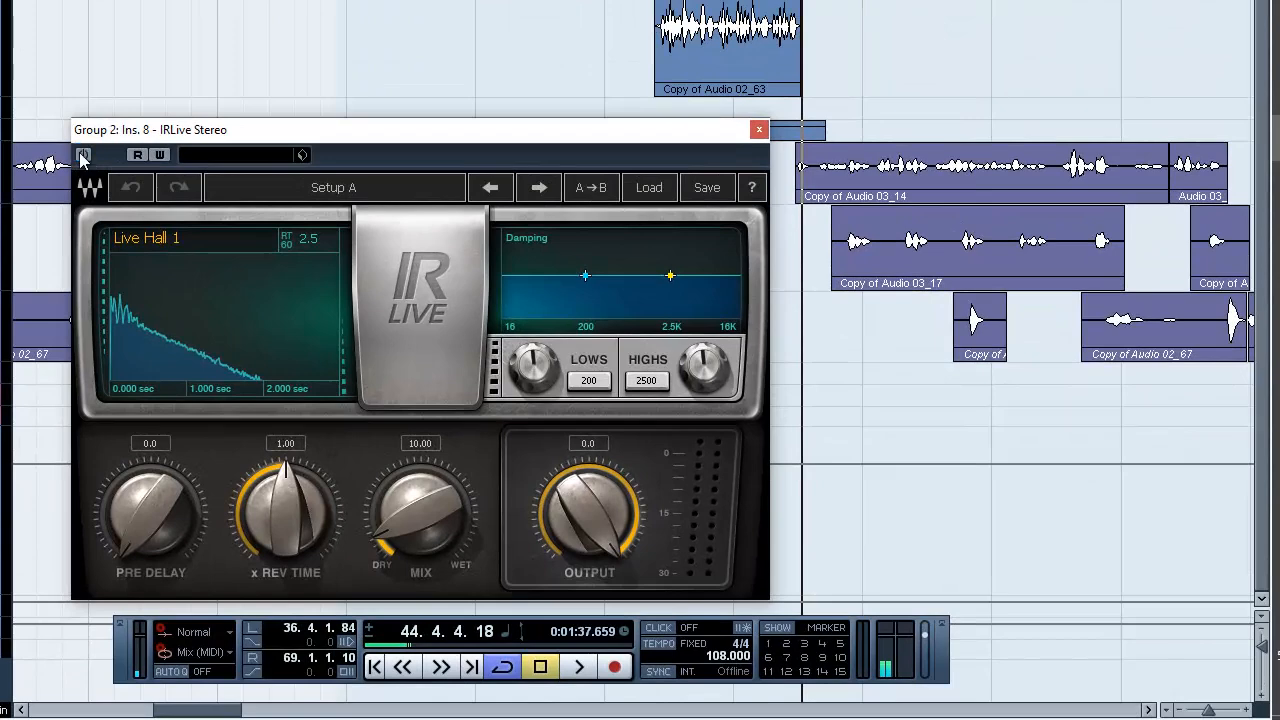
Play Copy of Audio 03_14 with IRLive off, and replay it from its start with IRLive on before switching it off.
key("space")
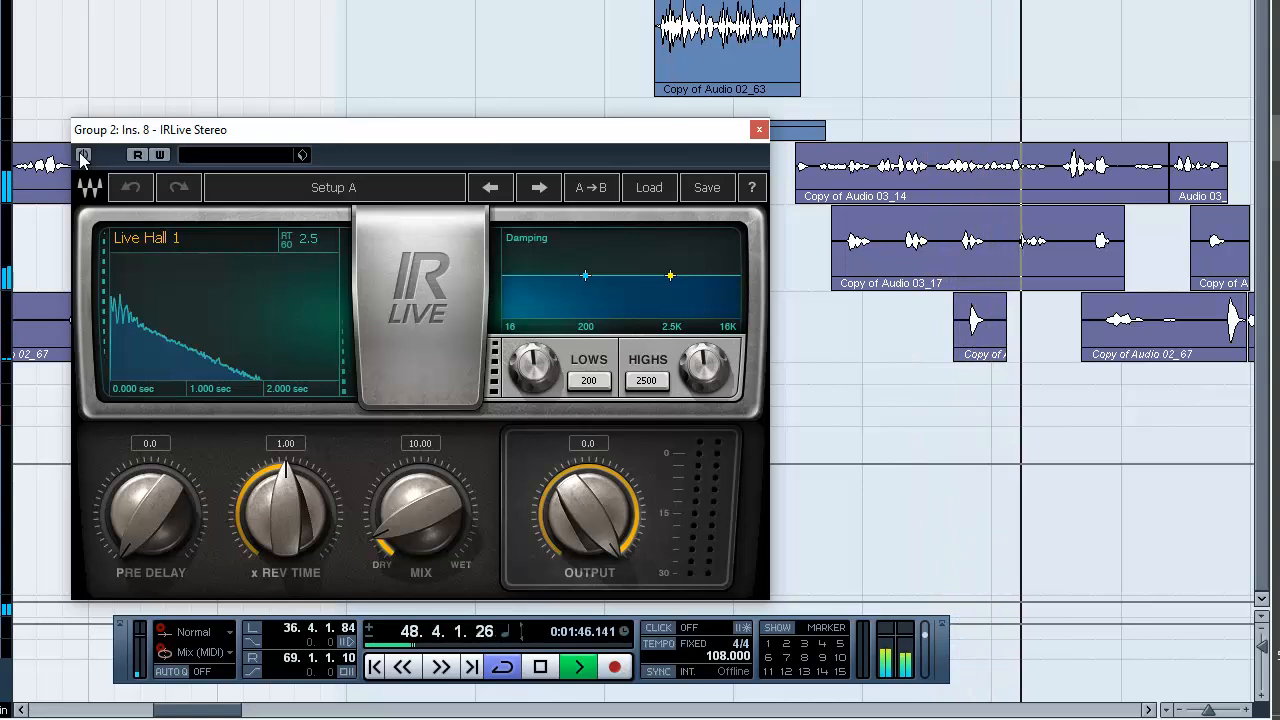
key("space")
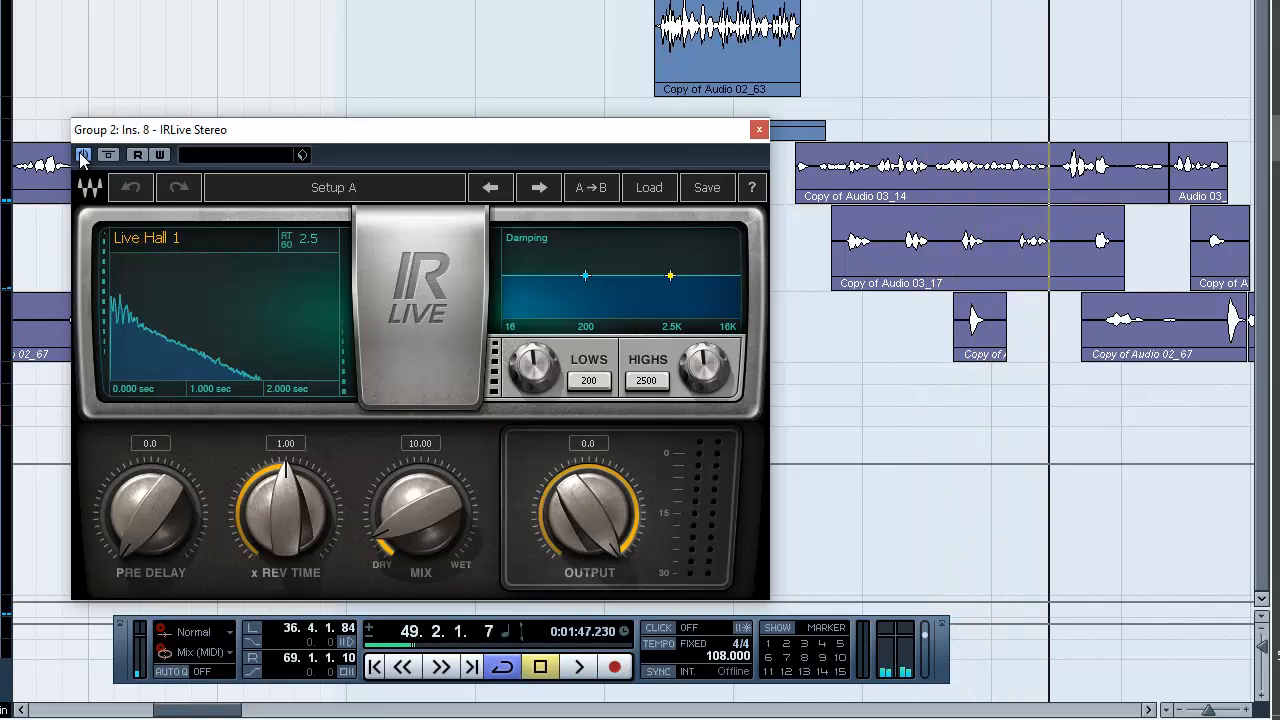
left_click_drag(435, 140, 458, 31)
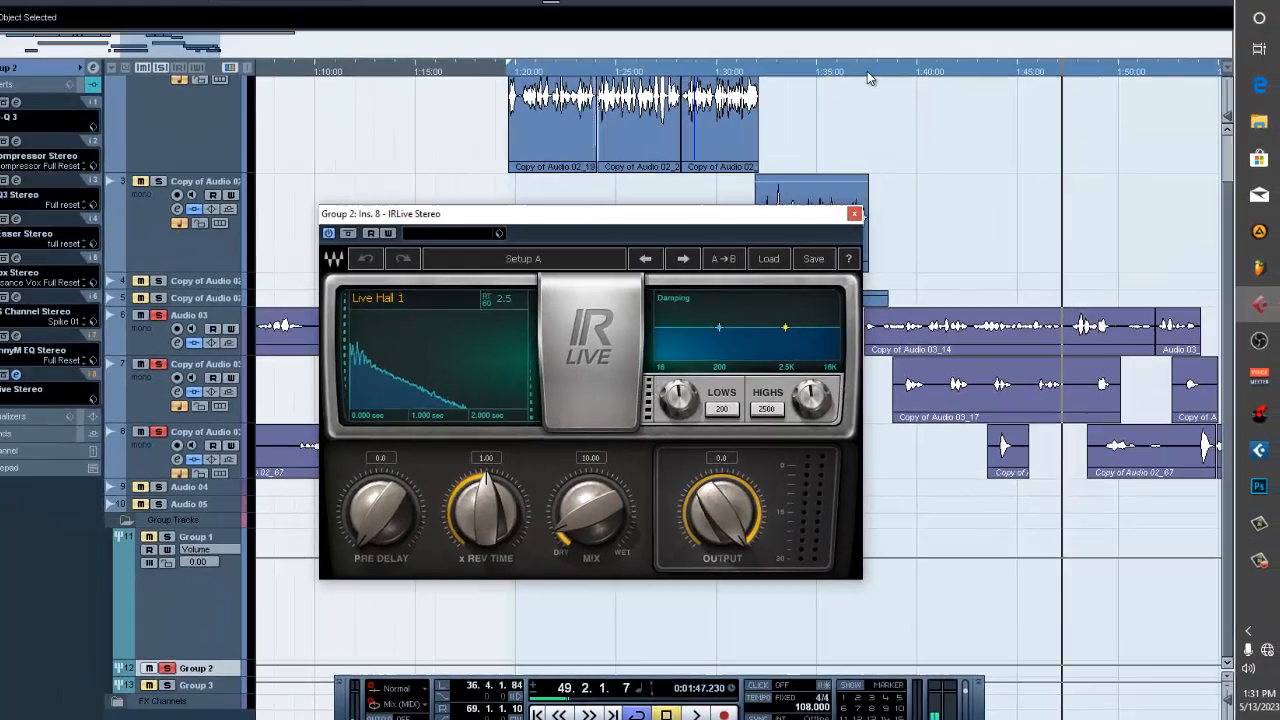
left_click(872, 90)
key("space")
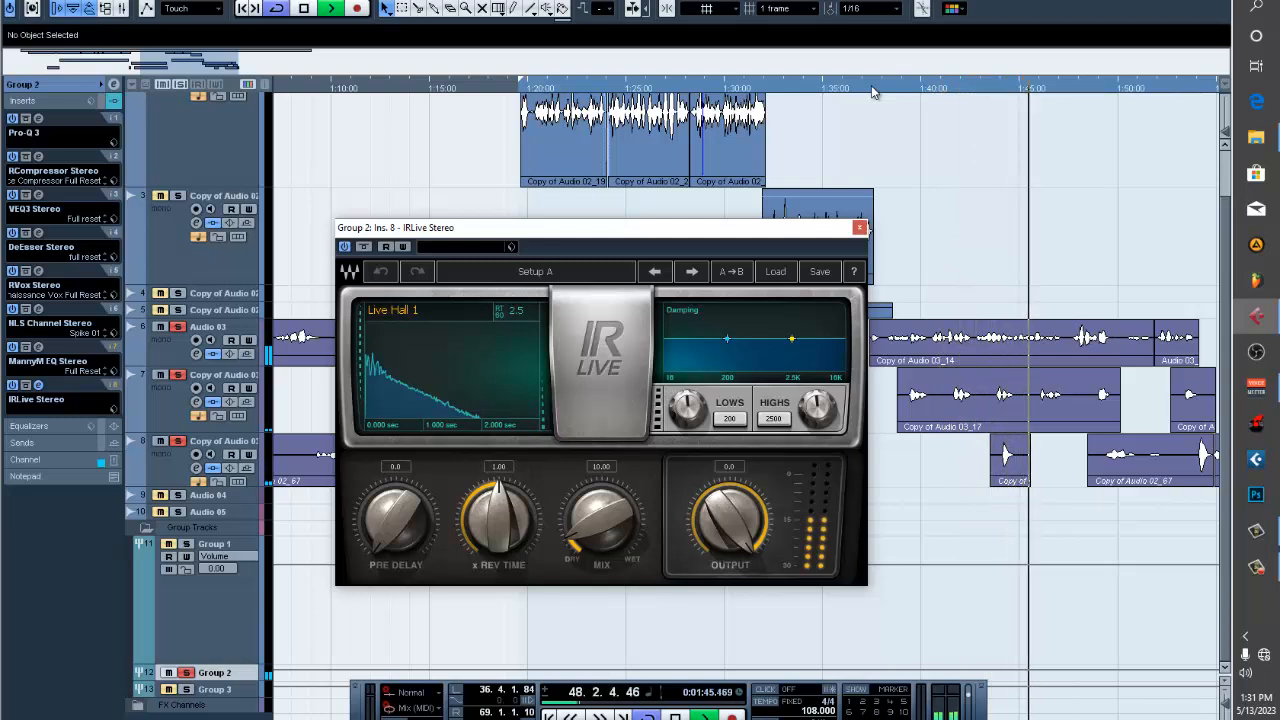
left_click(344, 246)
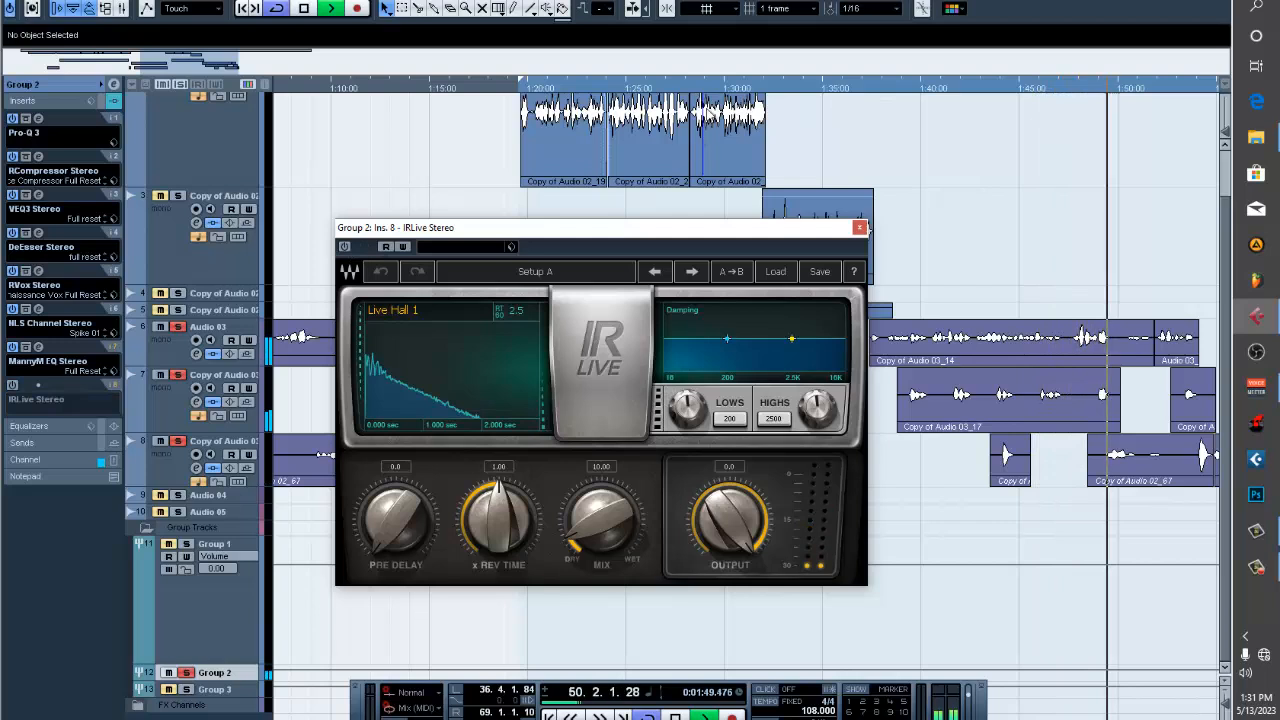
Replay the vocals from about 1:37 while switching IRLive on, off and on again, and close IRLive.
left_click(866, 104)
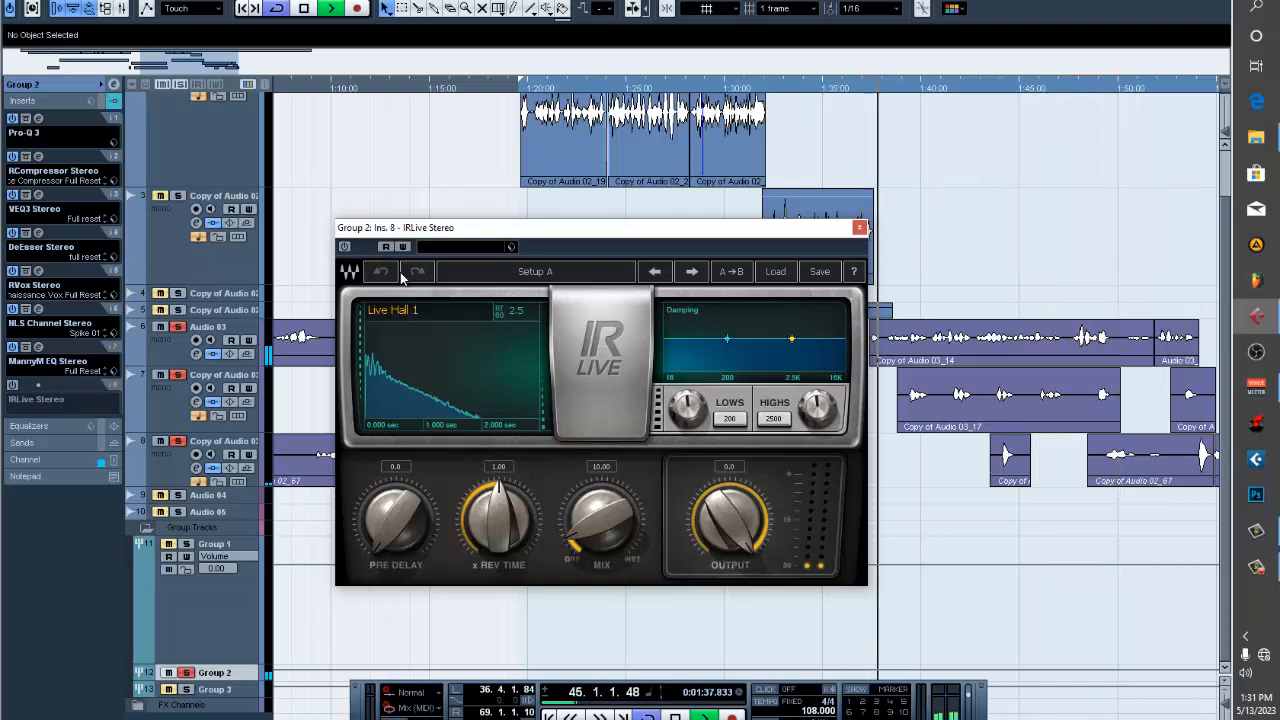
left_click(344, 247)
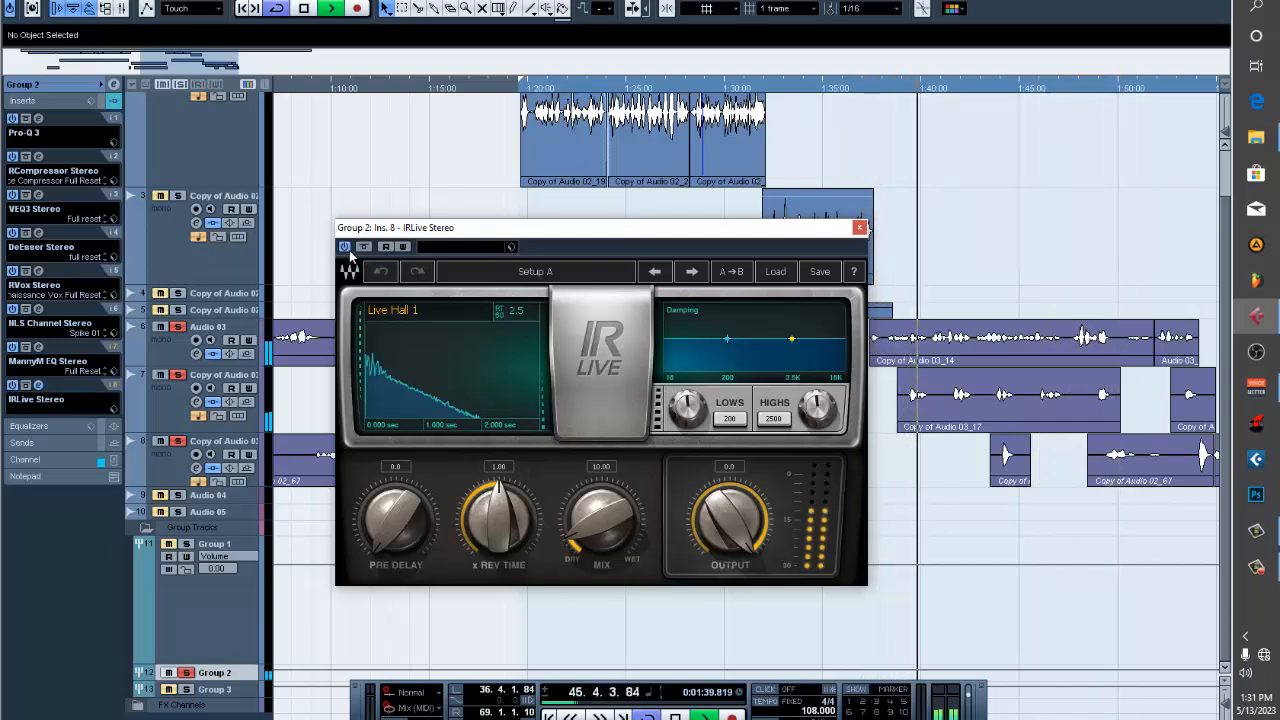
left_click(345, 248)
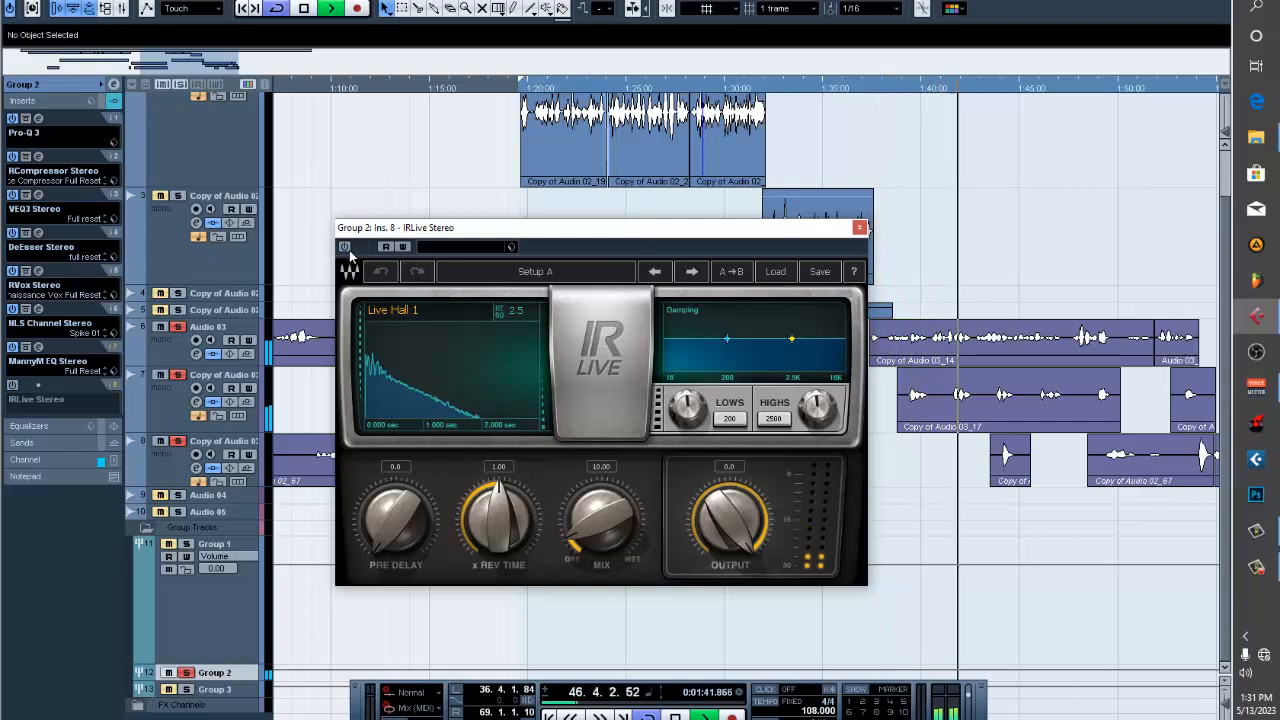
left_click(345, 248)
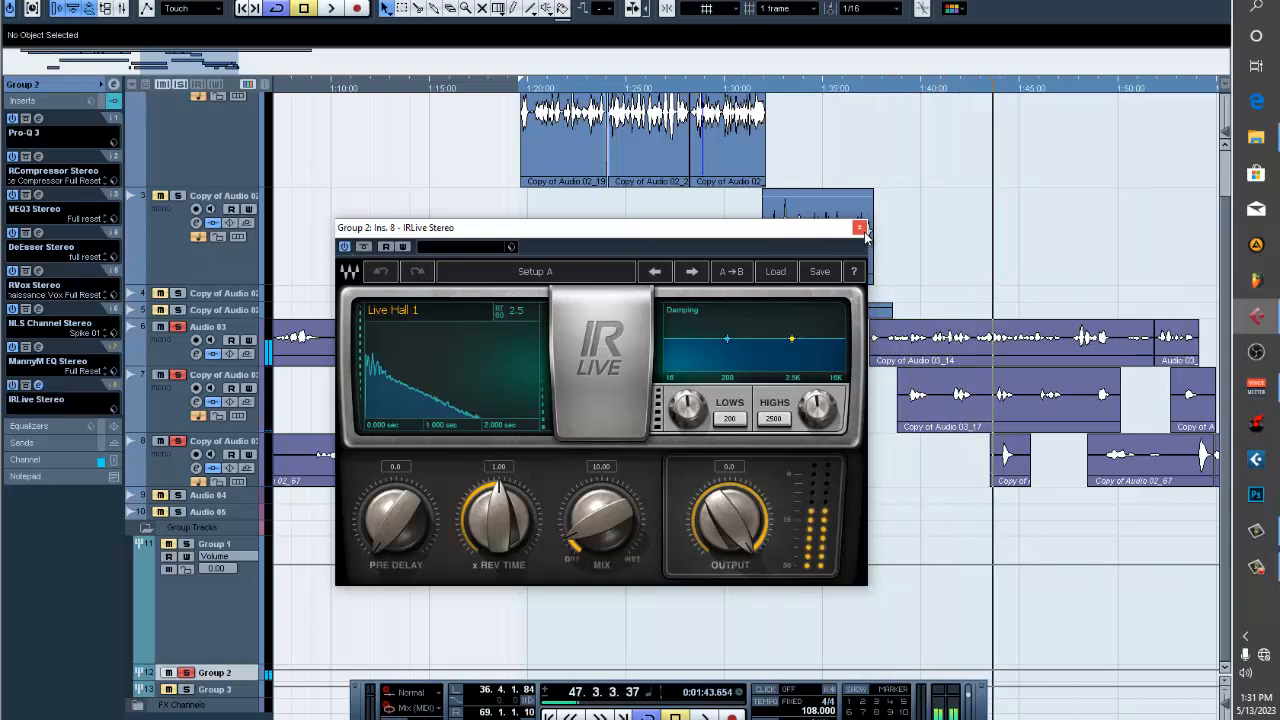
left_click(859, 228)
Turn on Group 2's FX 1-ValhallaVintageVerb send, review the inserts and sends, and place the playback position at about 1:38.
left_click(101, 441)
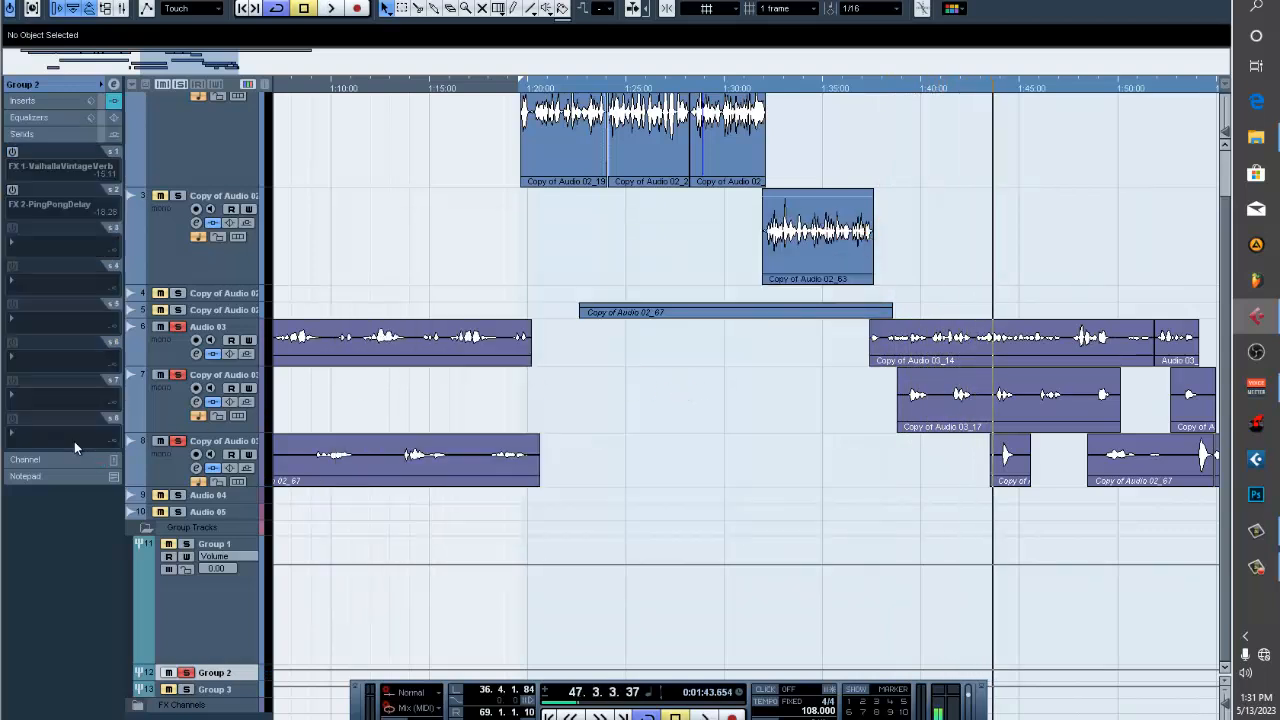
left_click(13, 153)
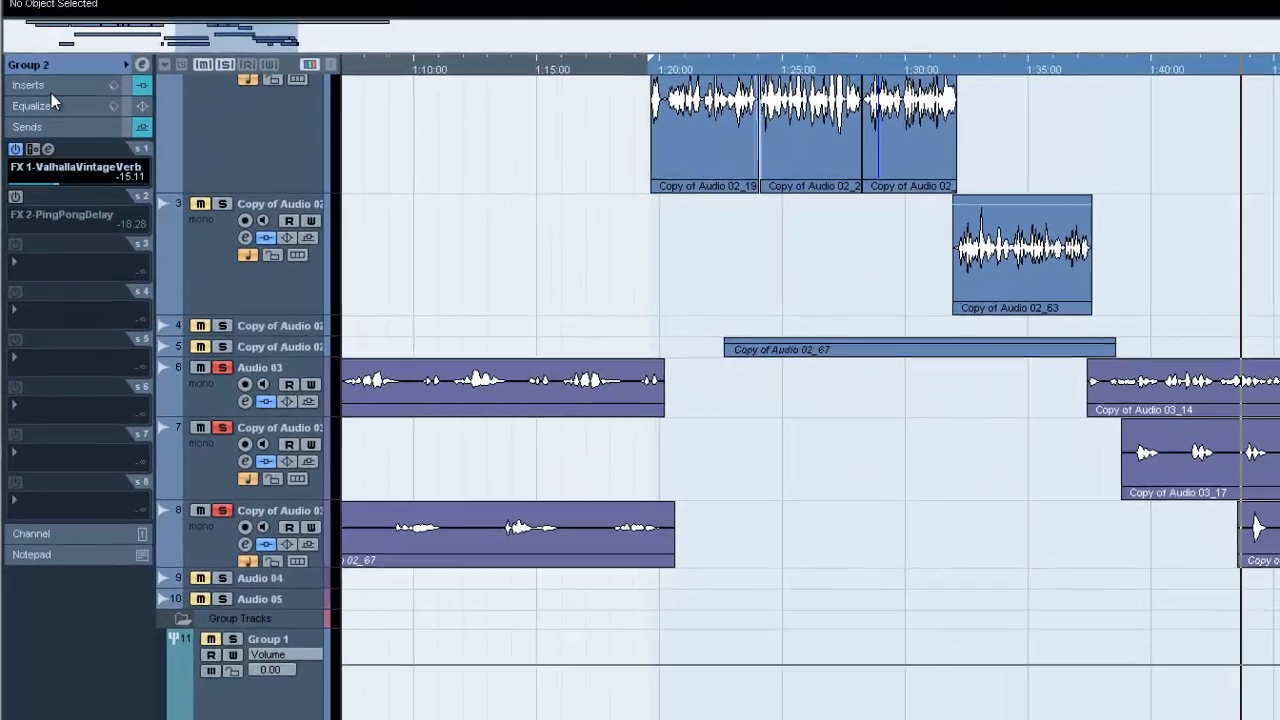
left_click(40, 102)
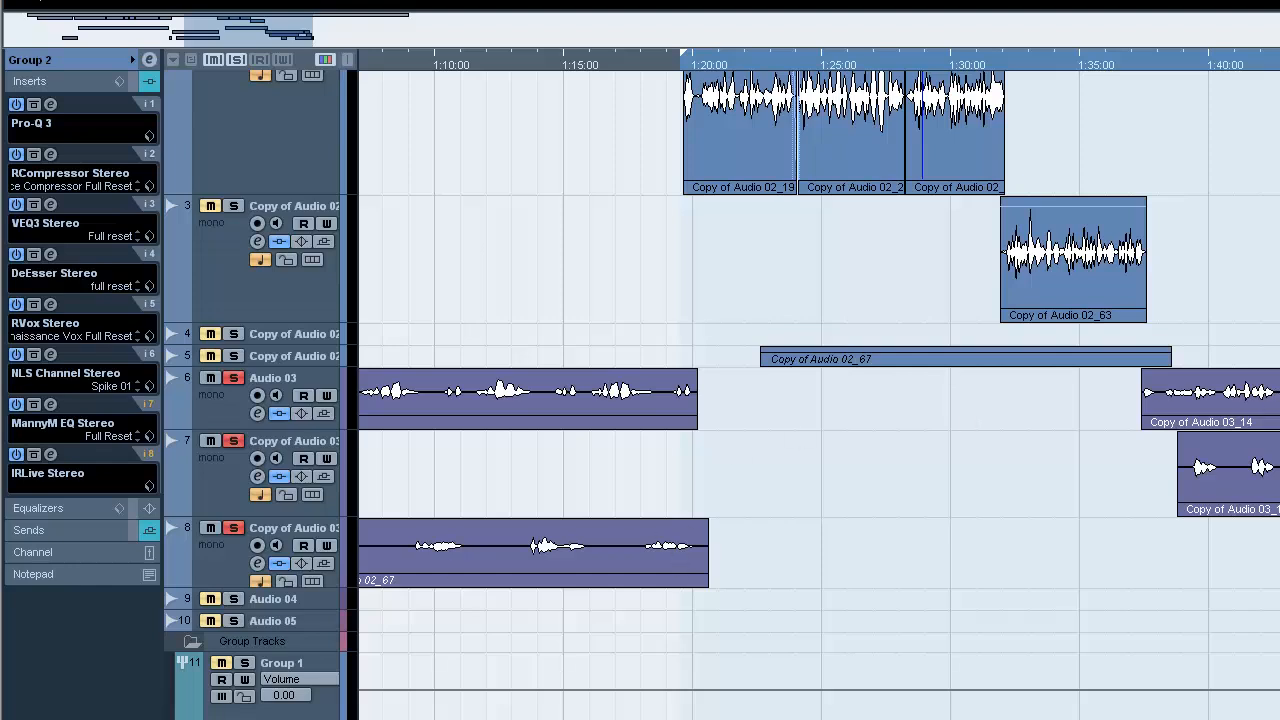
left_click(39, 531)
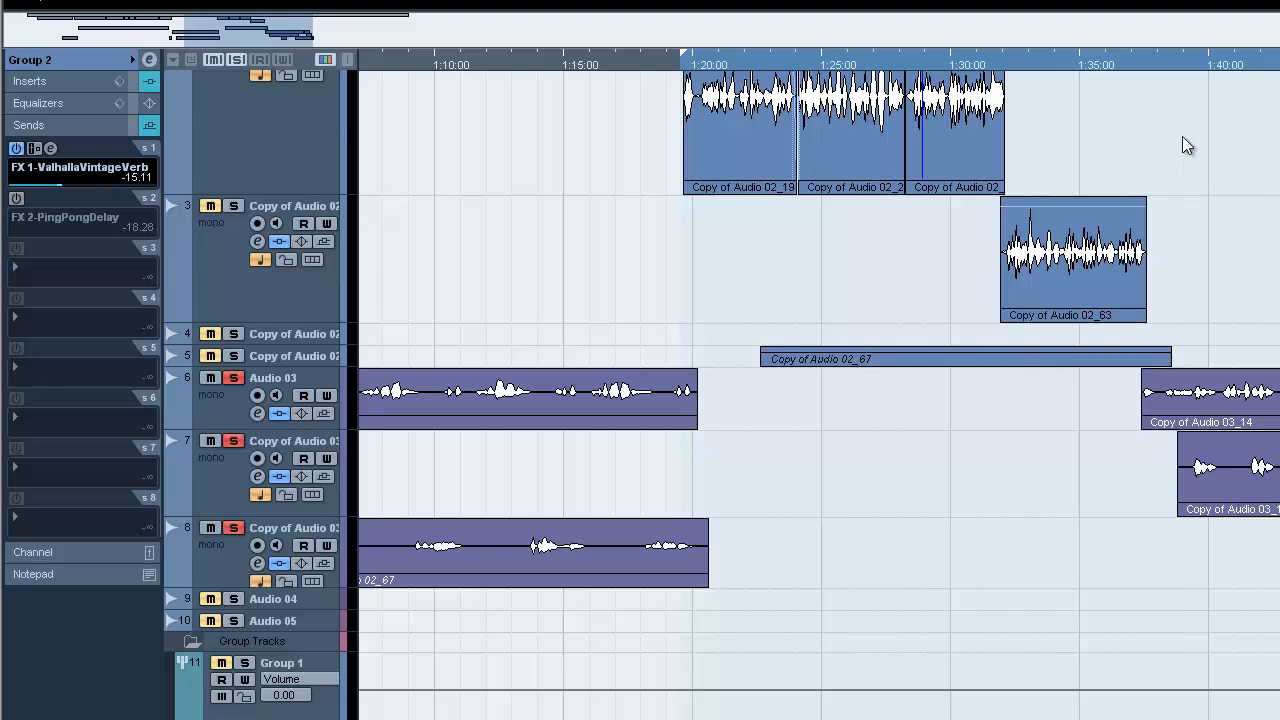
left_click(1174, 66)
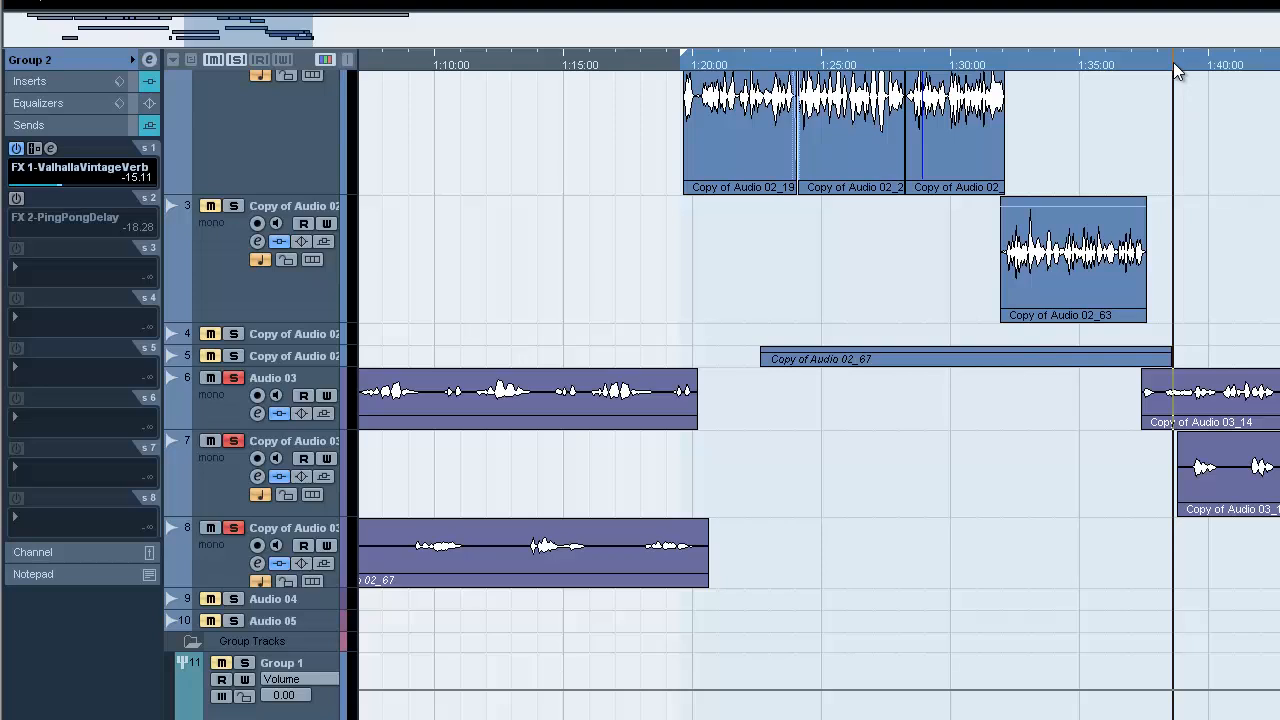
Reopen Group 2's IRLive settings, return to its sends, and toggle the FX 1-ValhallaVintageVerb send.
left_click(60, 88)
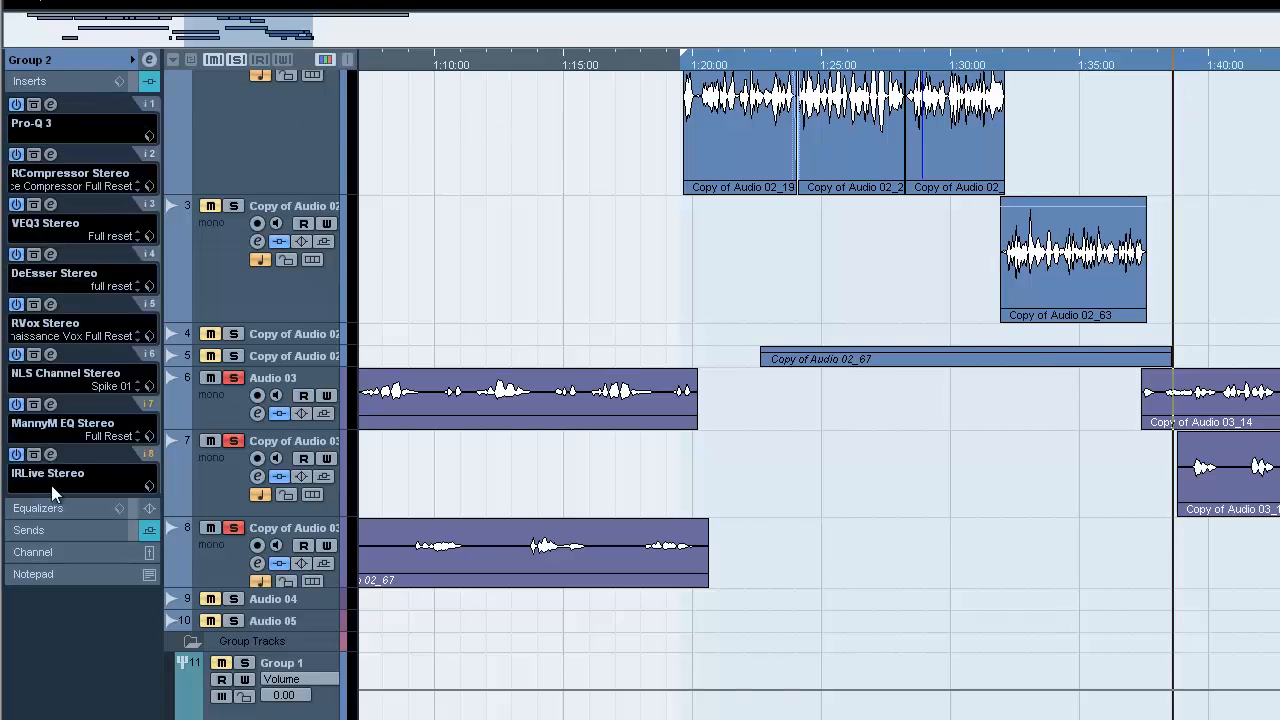
left_click(50, 454)
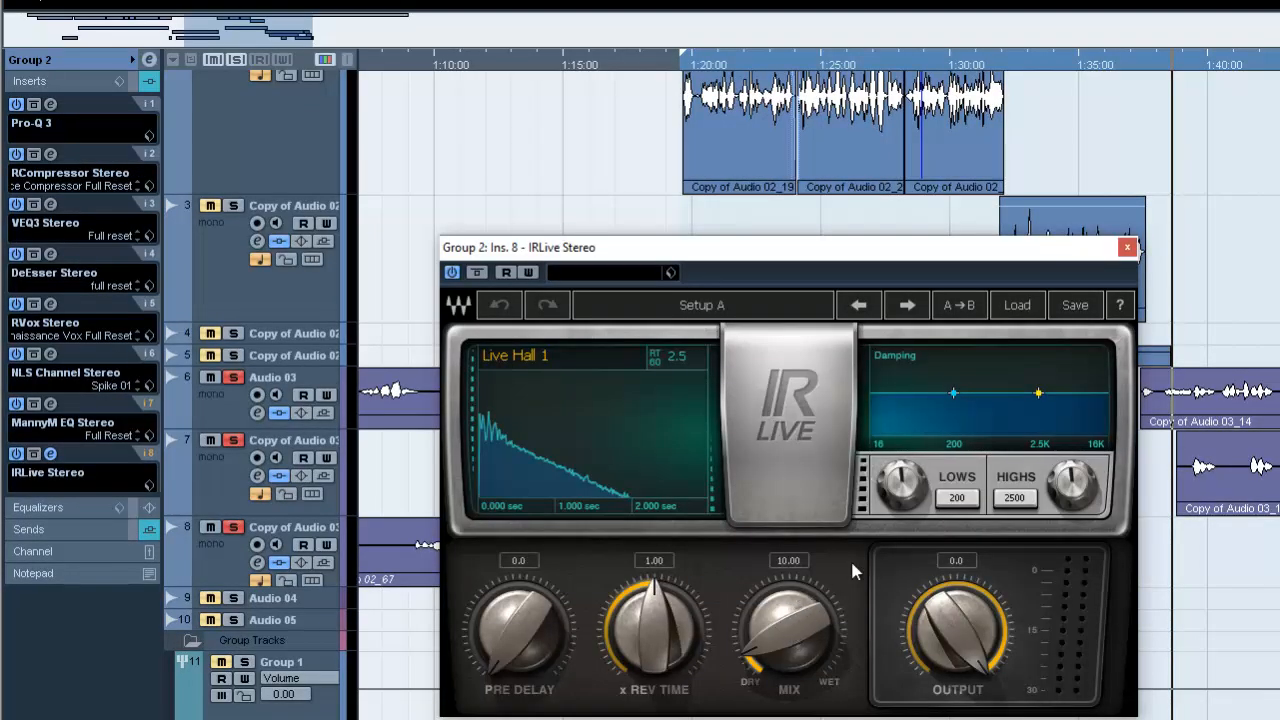
left_click(41, 533)
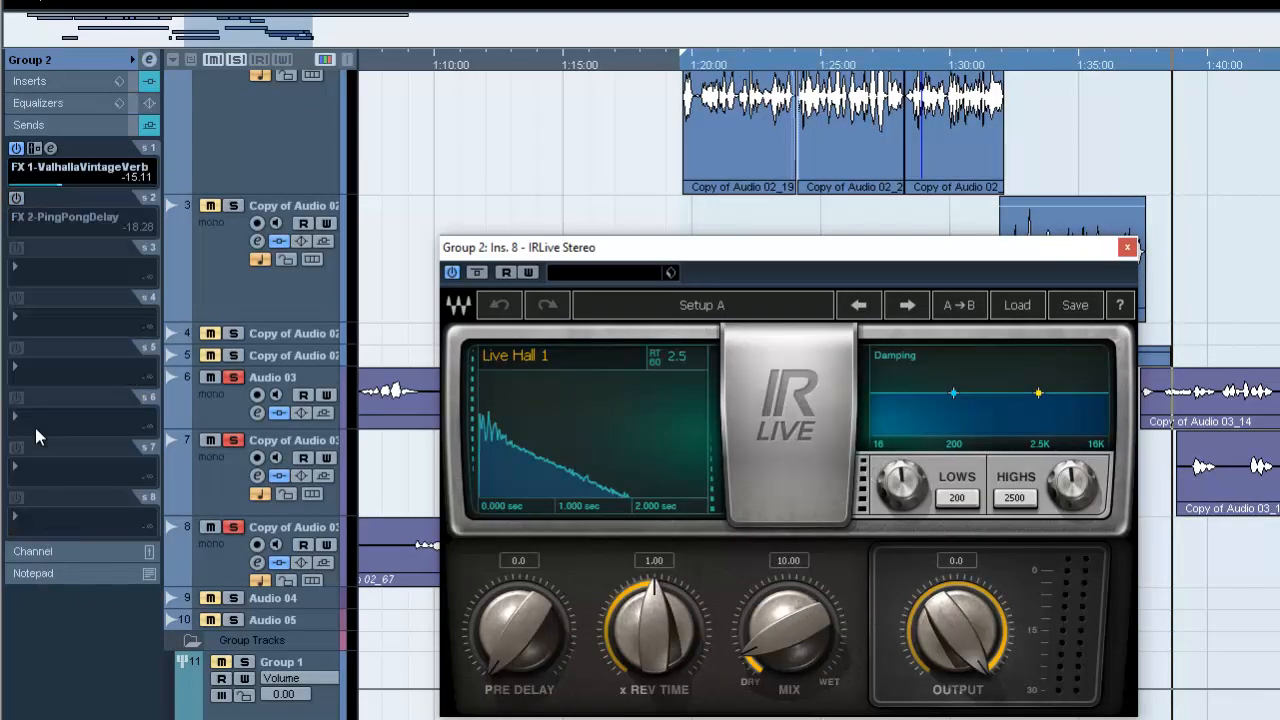
left_click(15, 149)
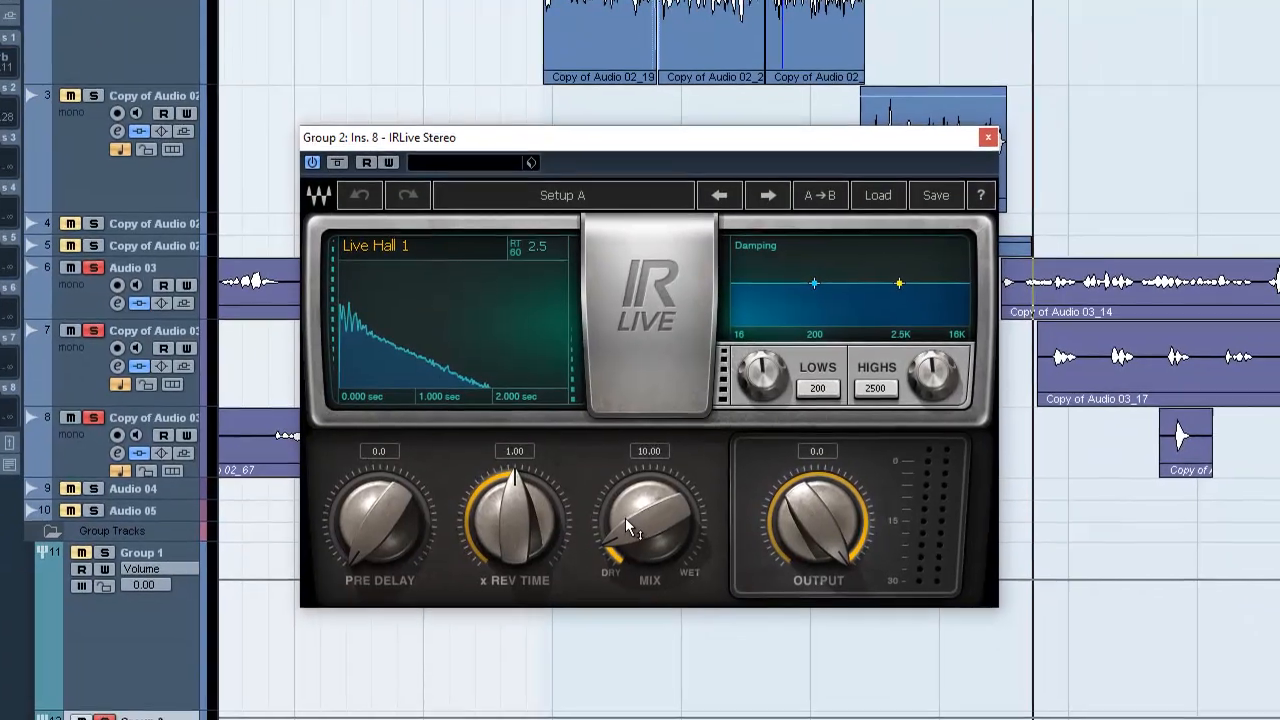
Raise IRLive's Mix to 30.95 and play the Group 2 vocals through Copy of Audio 03_14.
left_click_drag(770, 628, 786, 533)
left_click_drag(634, 408, 639, 376)
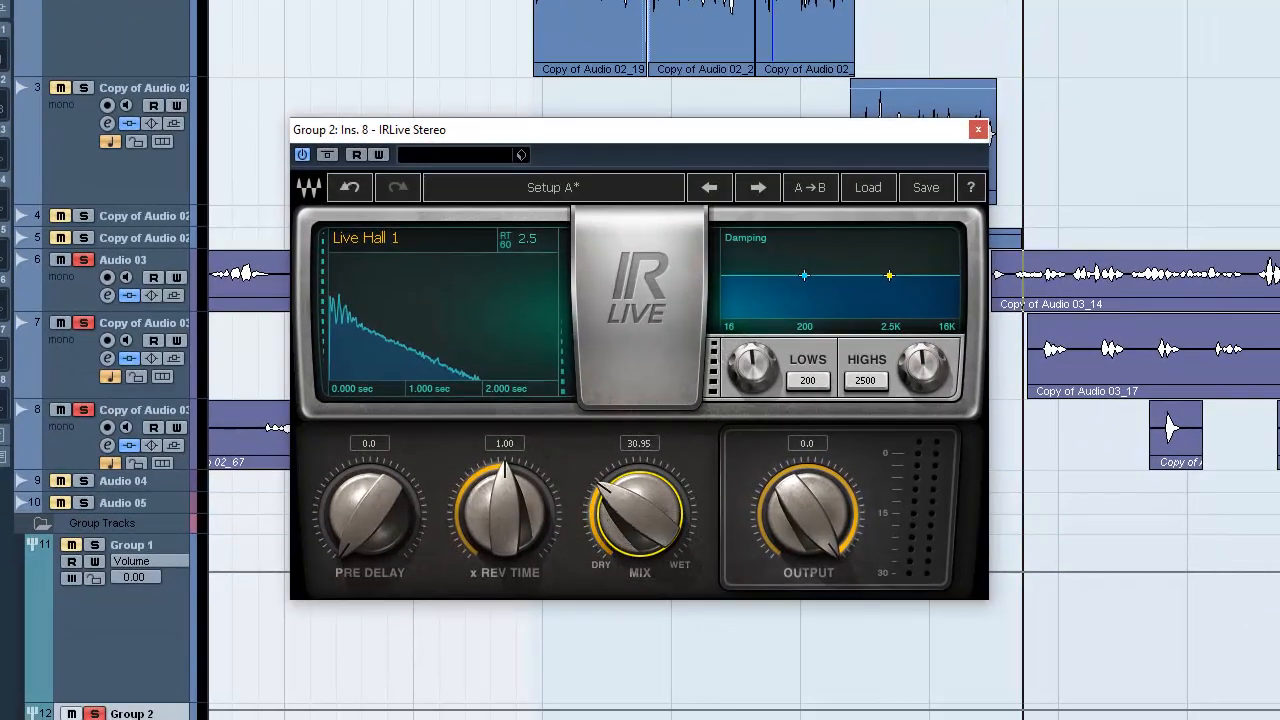
key("space")
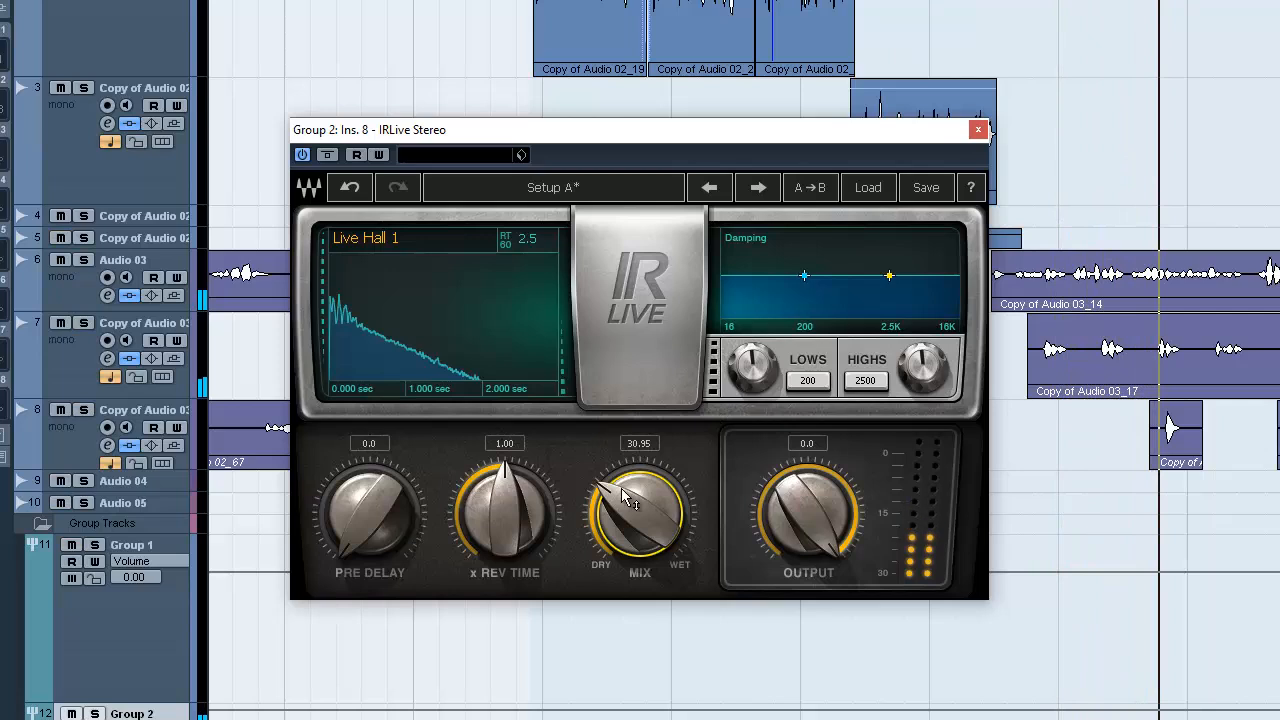
key("s")
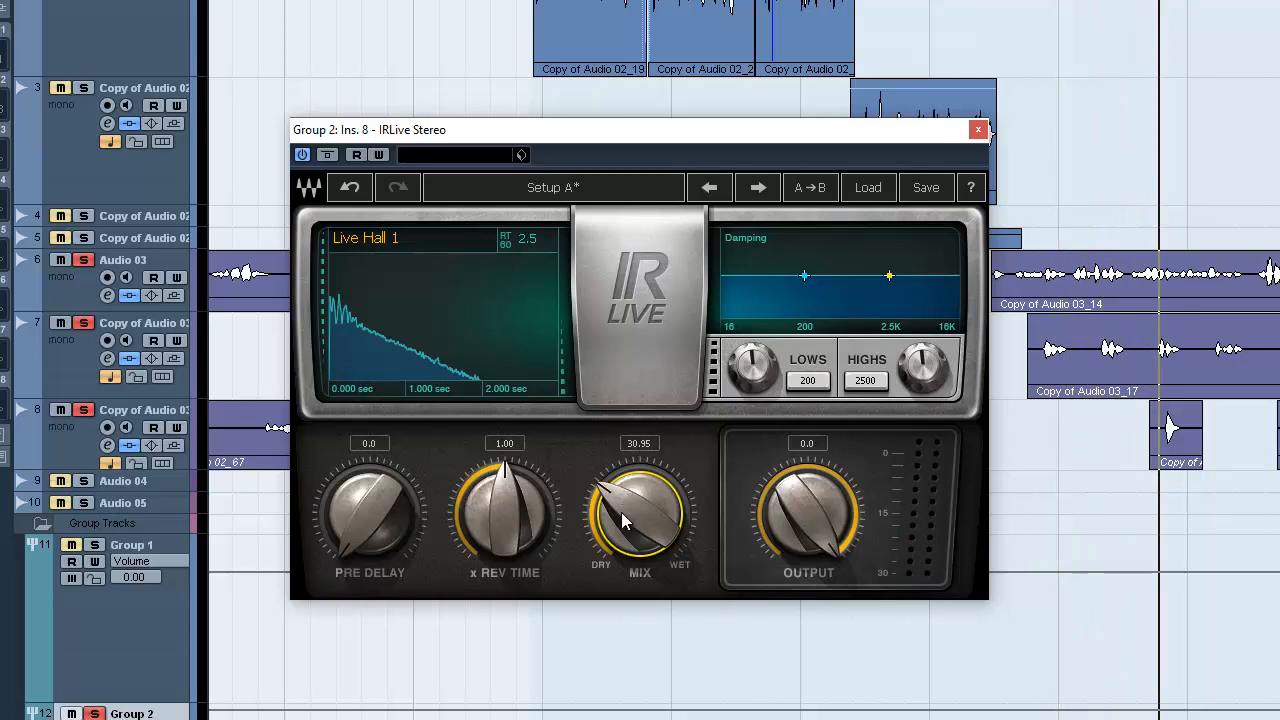
Set IRLive's Mix back to 10.
left_click_drag(626, 513, 625, 540)
double_click(626, 521)
type("10")
key("Return")
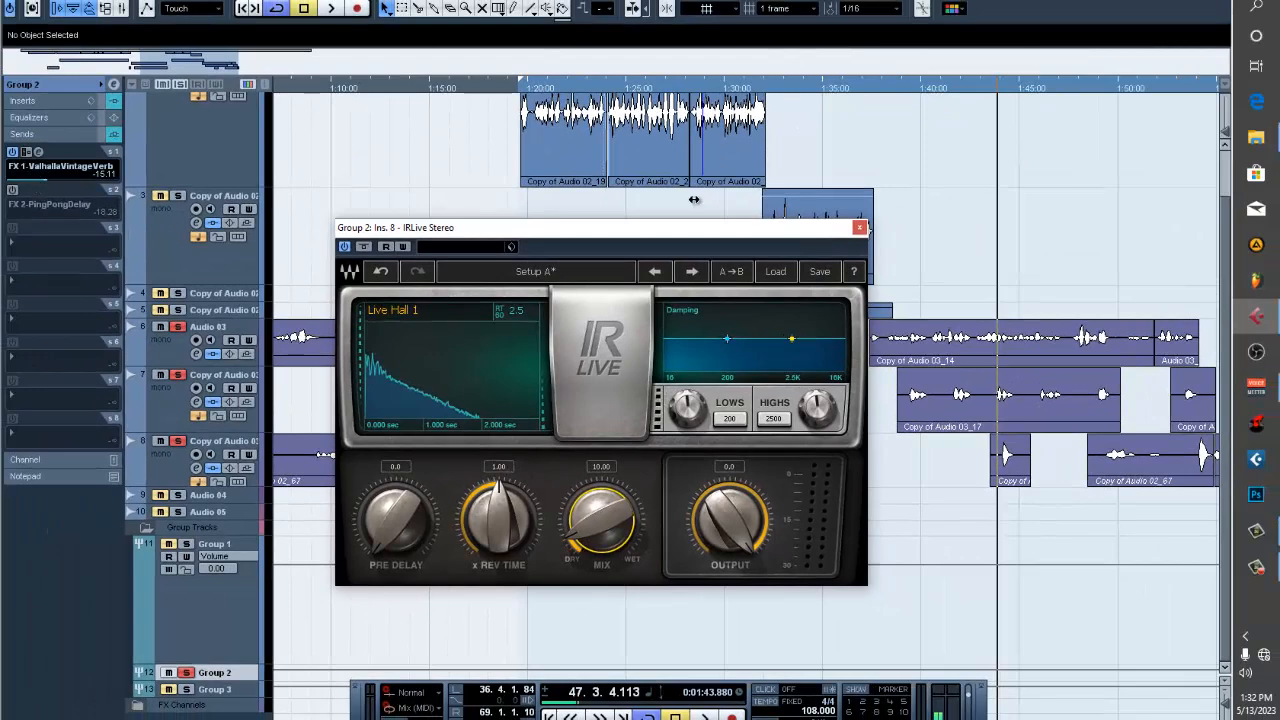
Place the playback position just before Copy of Audio 03_14 and open the FX 1-ValhallaVintageVerb settings from Group 2's sends.
left_click(866, 88)
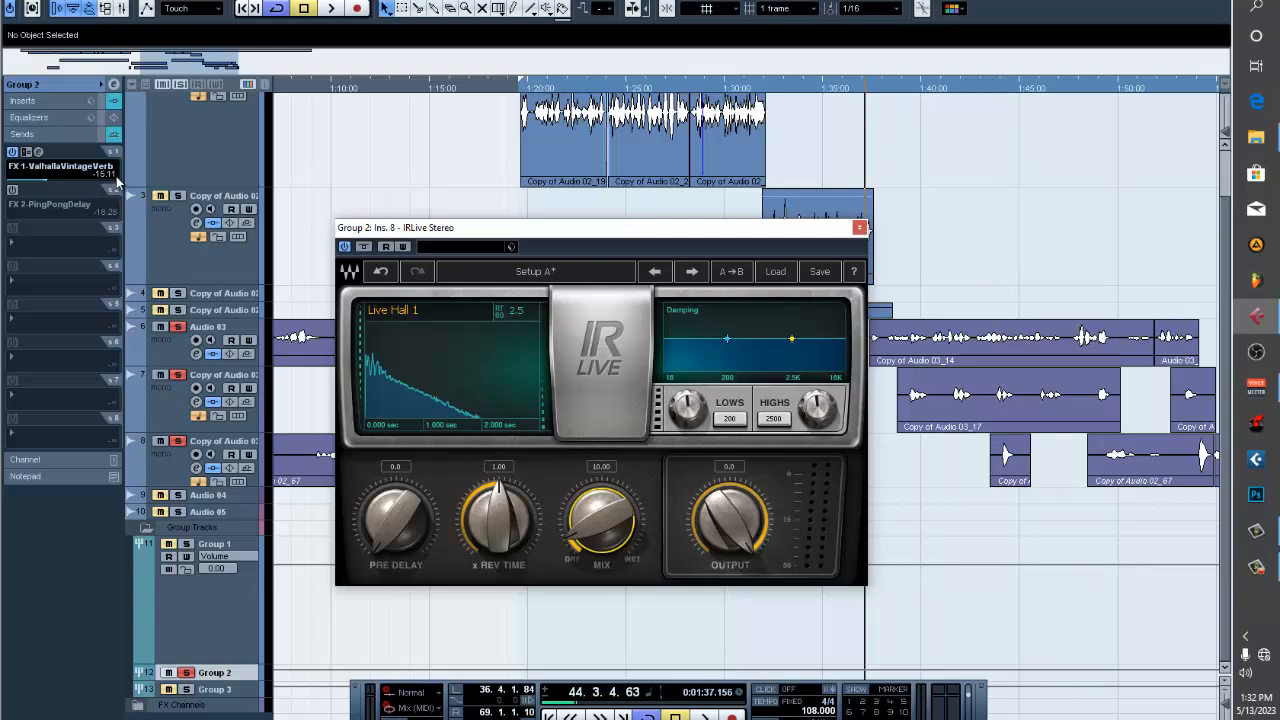
left_click(40, 153)
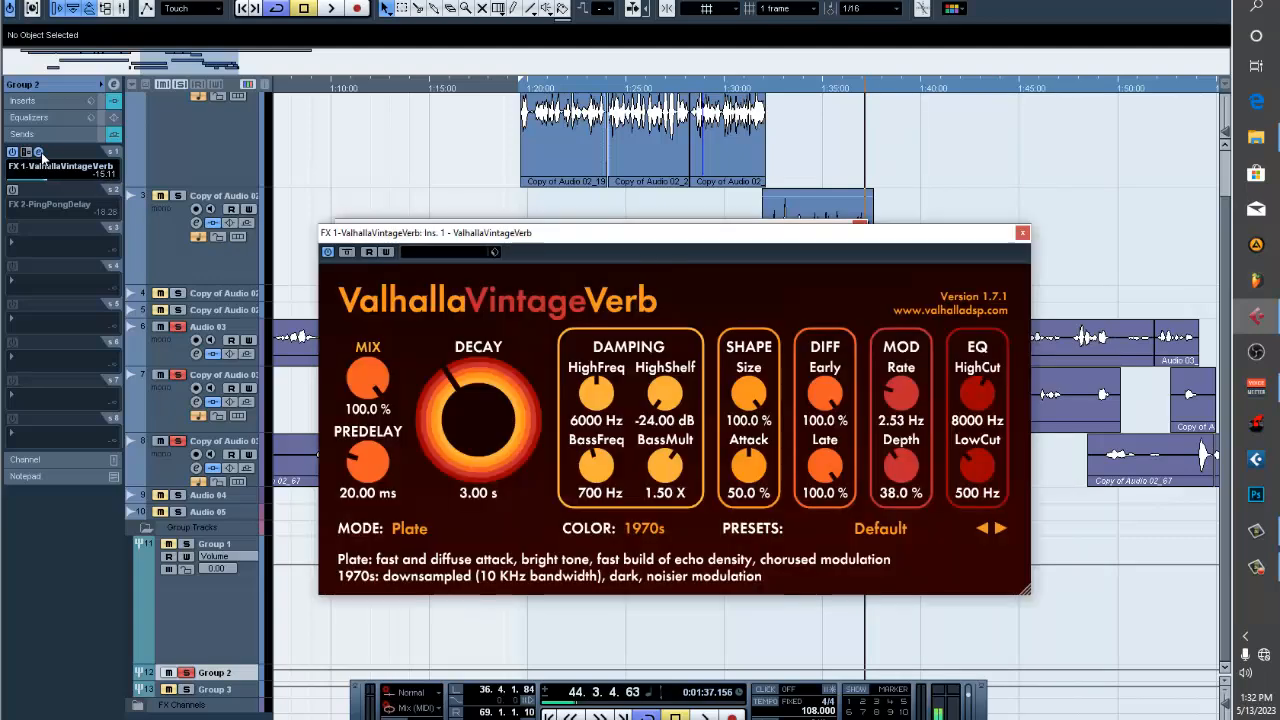
Play the Group 2 vocals while switching the FX 1-ValhallaVintageVerb send off and on to compare, and close the IRLive settings.
left_click(40, 153)
key("space")
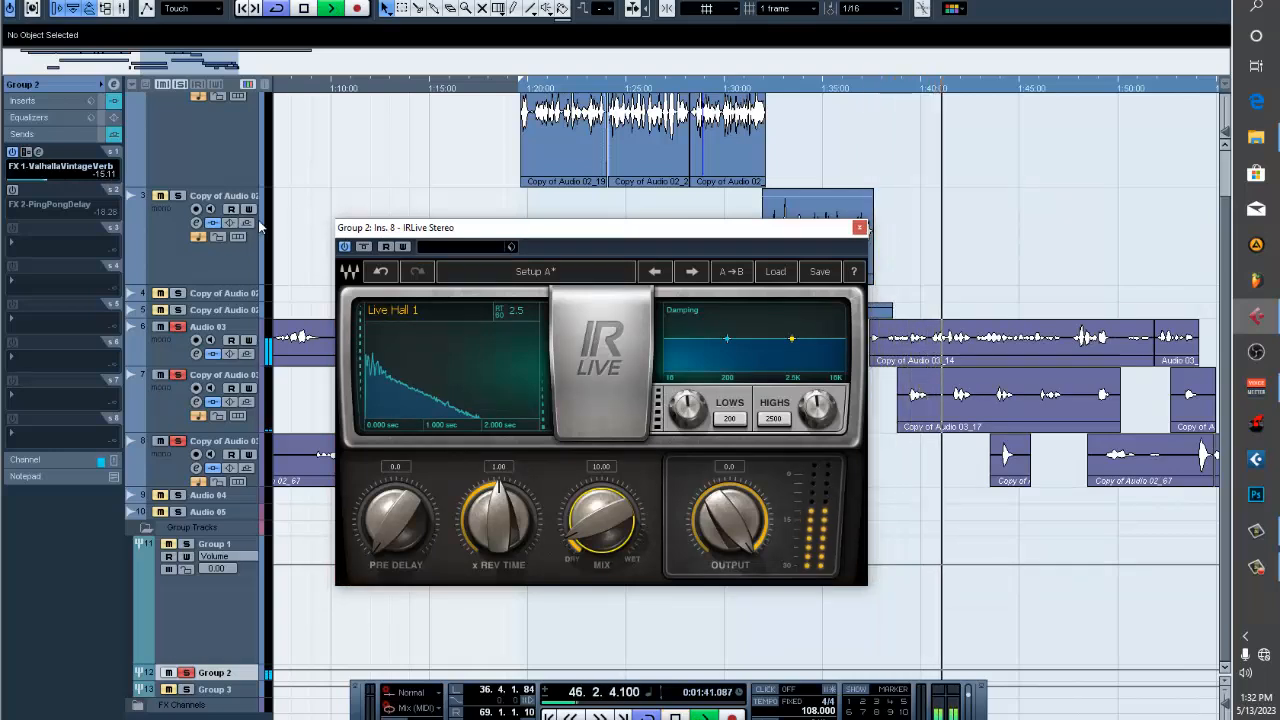
left_click(12, 153)
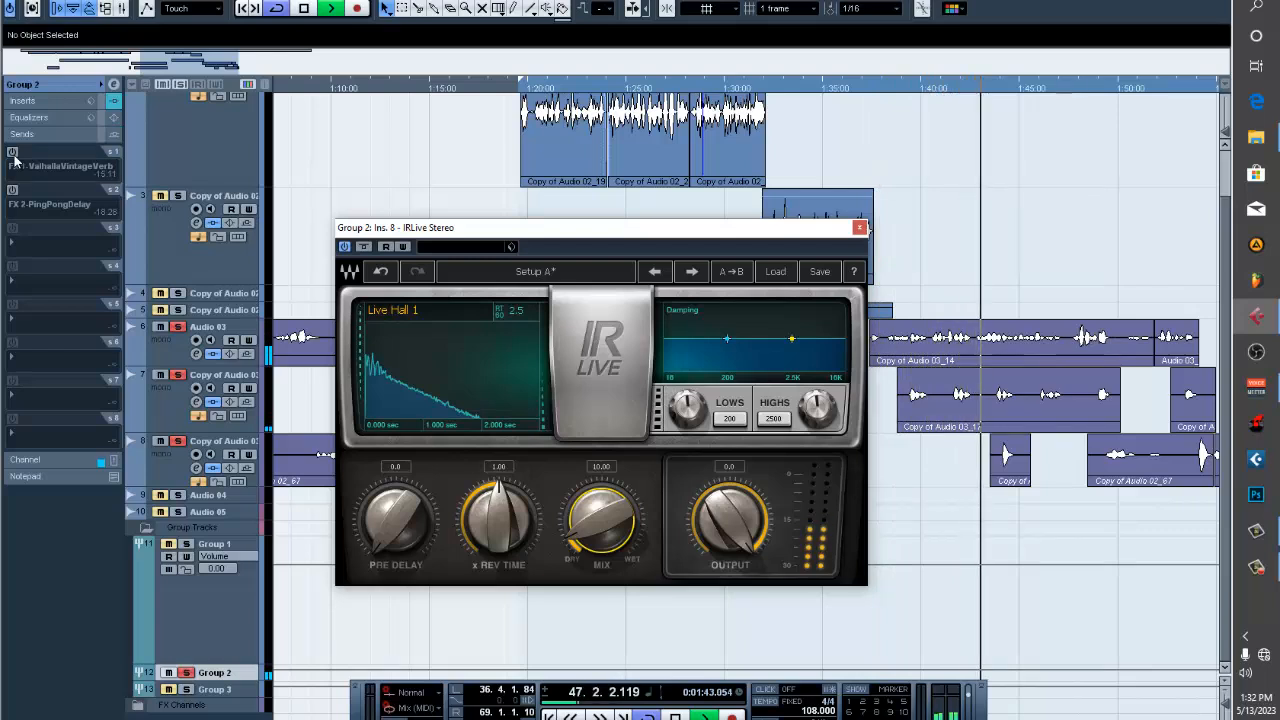
left_click(13, 154)
left_click(13, 154)
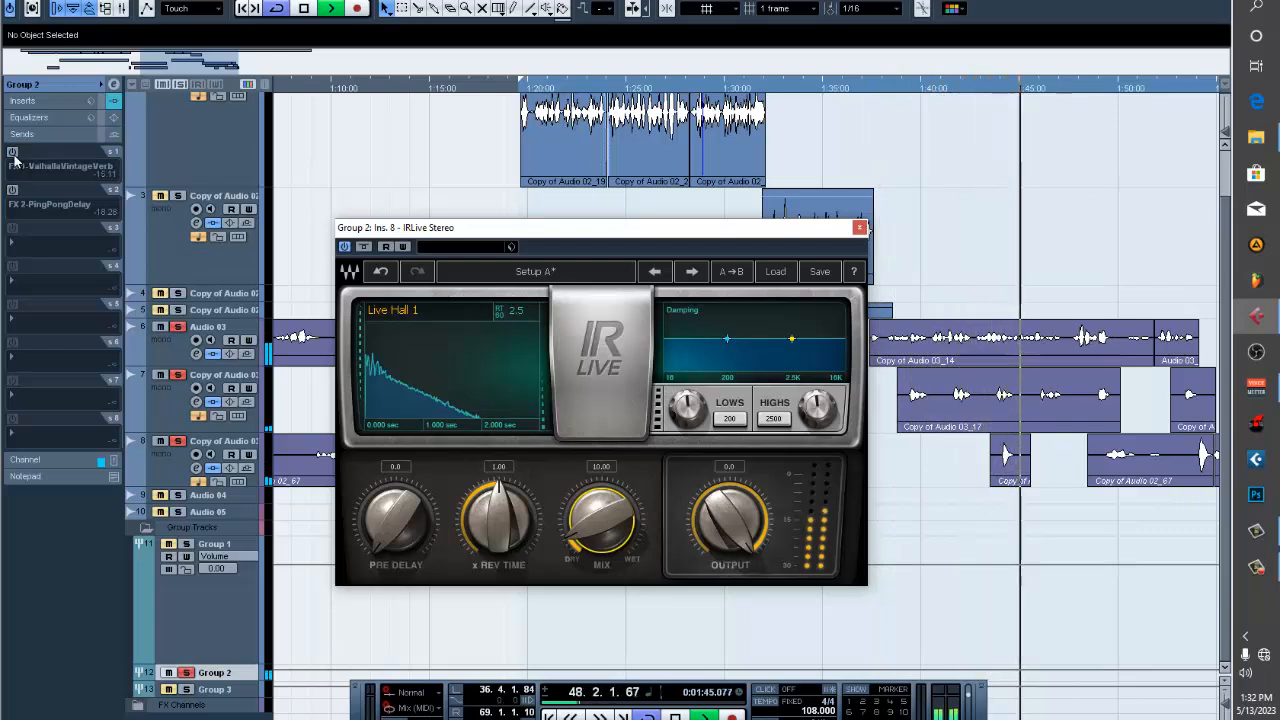
left_click(13, 154)
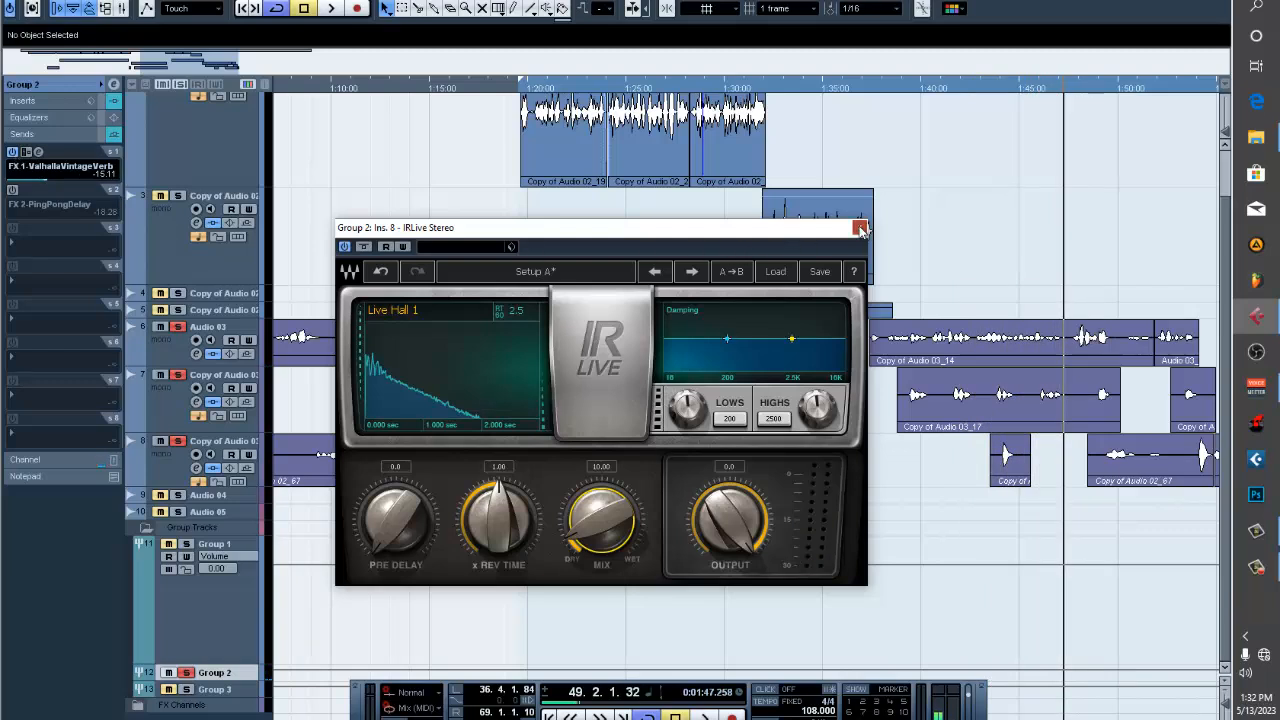
left_click(860, 228)
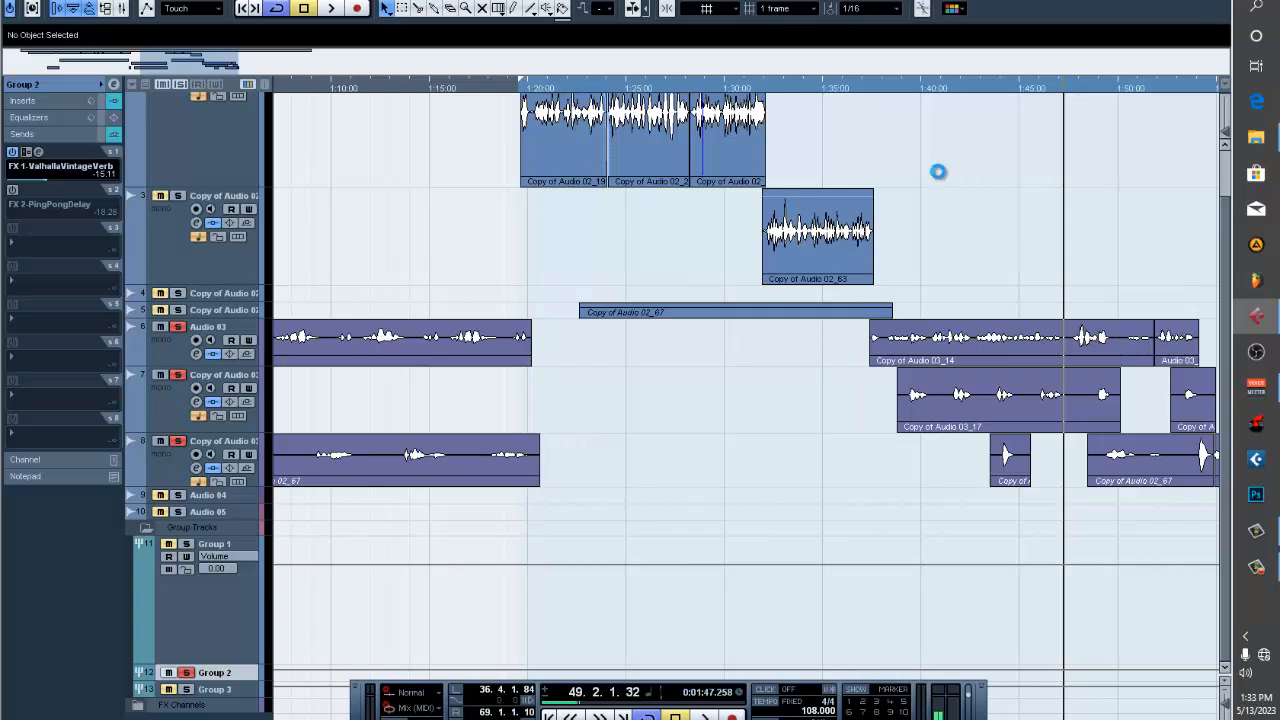
Enable Group 2's FX 2-PingPongDelay send and inspect the delay's settings before closing them.
left_click(12, 191)
left_click(39, 190)
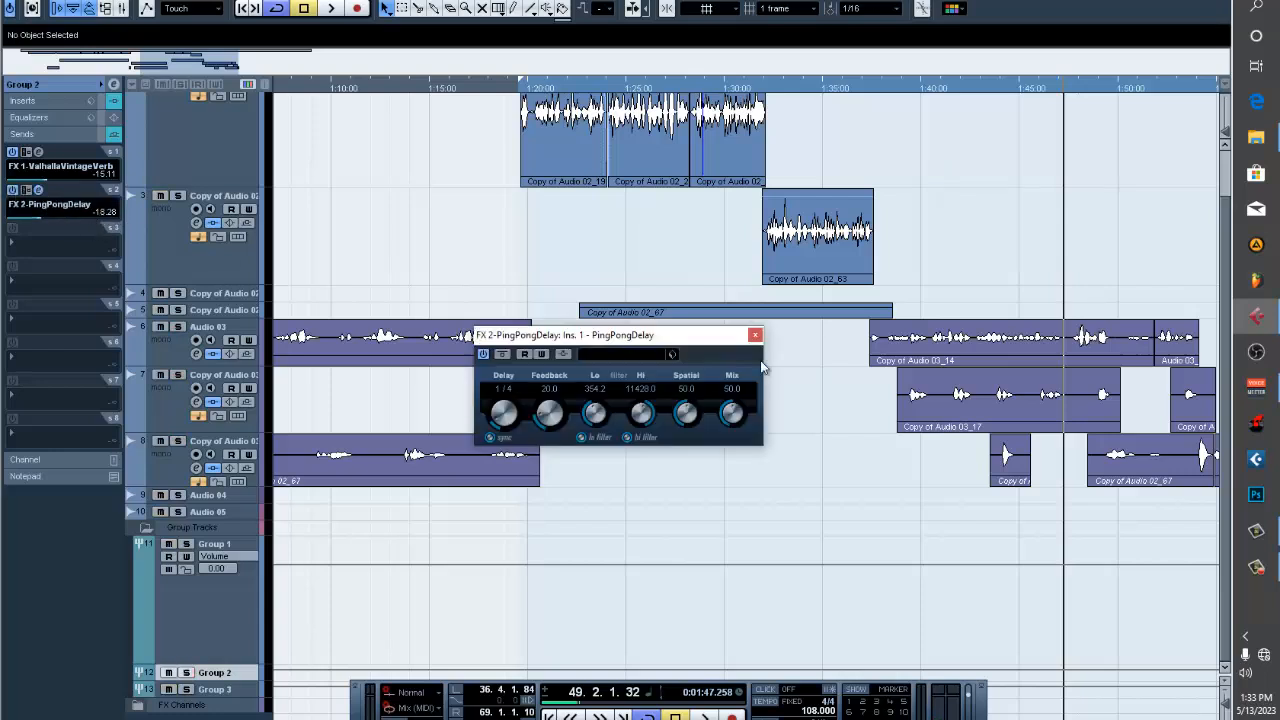
left_click(755, 336)
Play the Group 2 vocals from just before Copy of Audio 03_14 through the last clips with both sends enabled.
left_click(880, 90)
key("space")
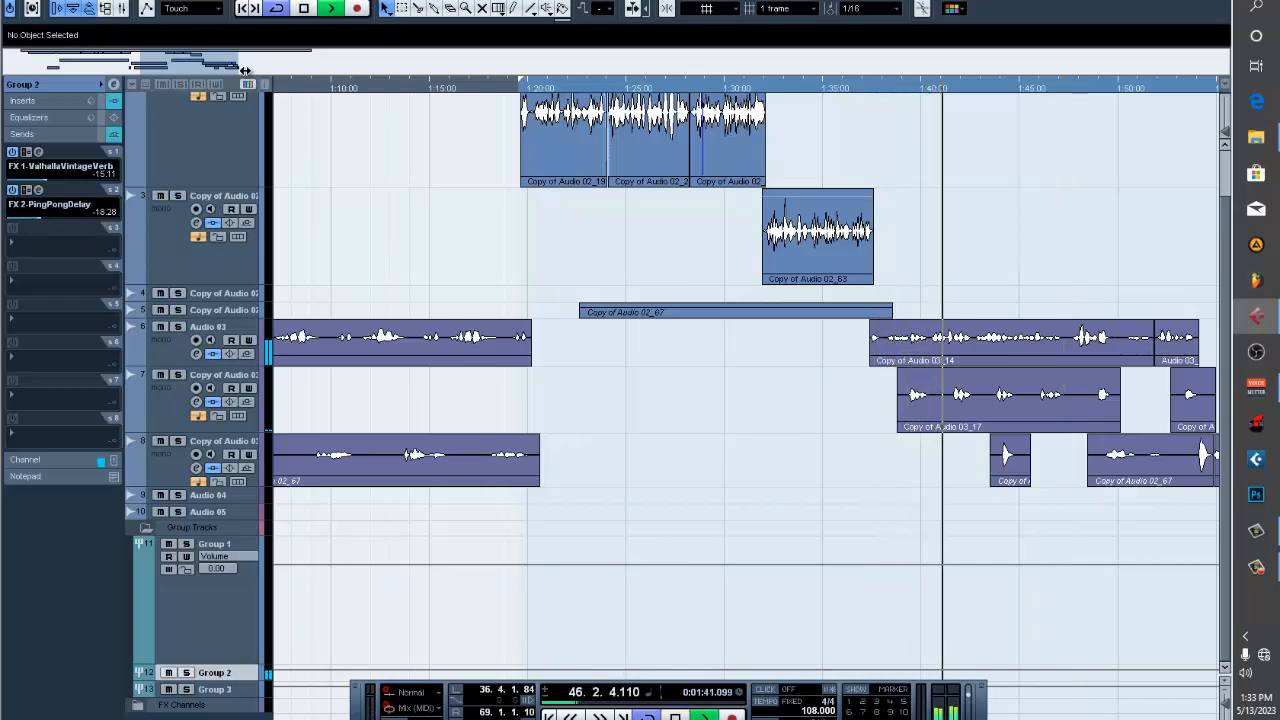
left_click_drag(245, 71, 476, 70)
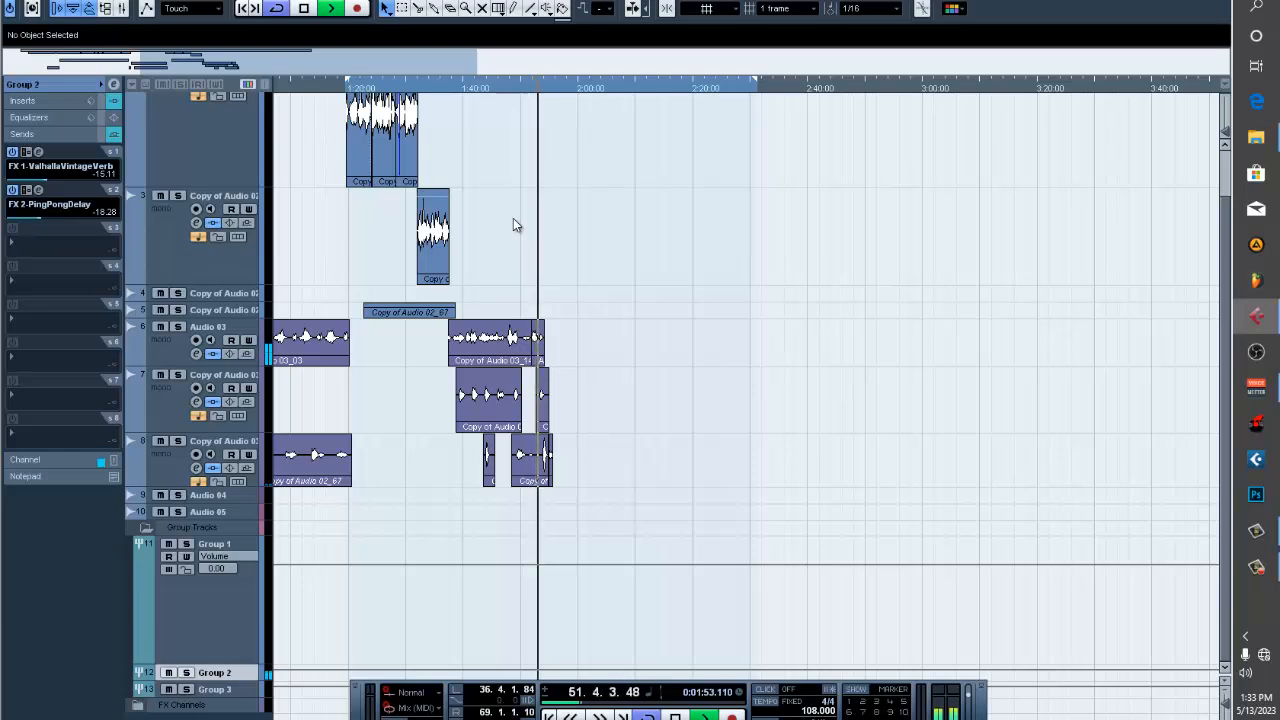
key("space")
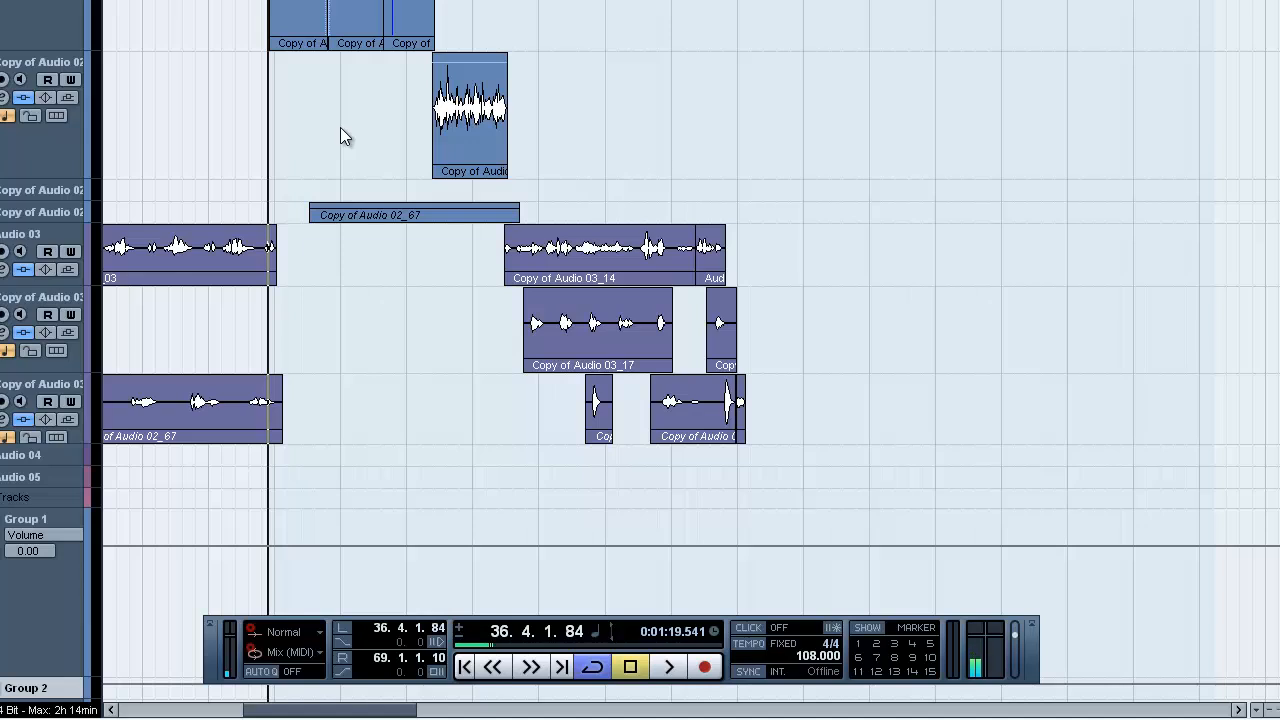
Play the full vocals from the start of the loop range and enlarge the track holding the blue Copy of Audio 02_67 clip.
key("space")
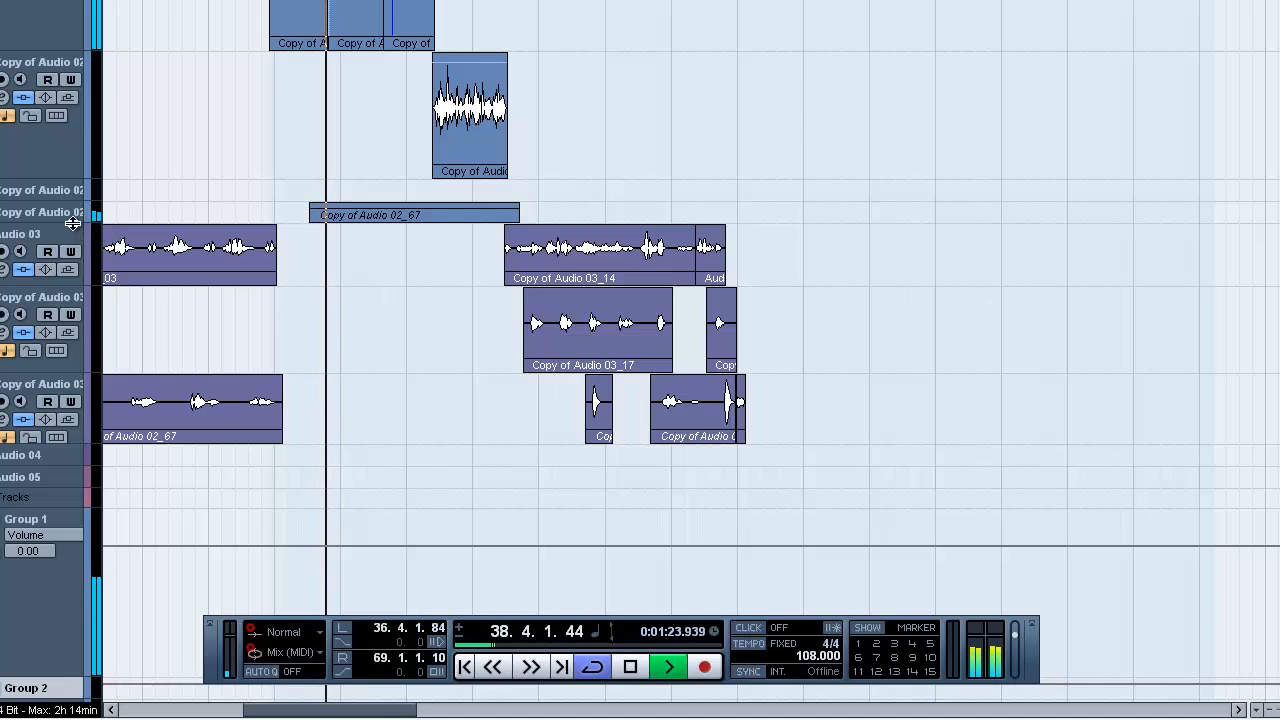
left_click_drag(64, 222, 64, 280)
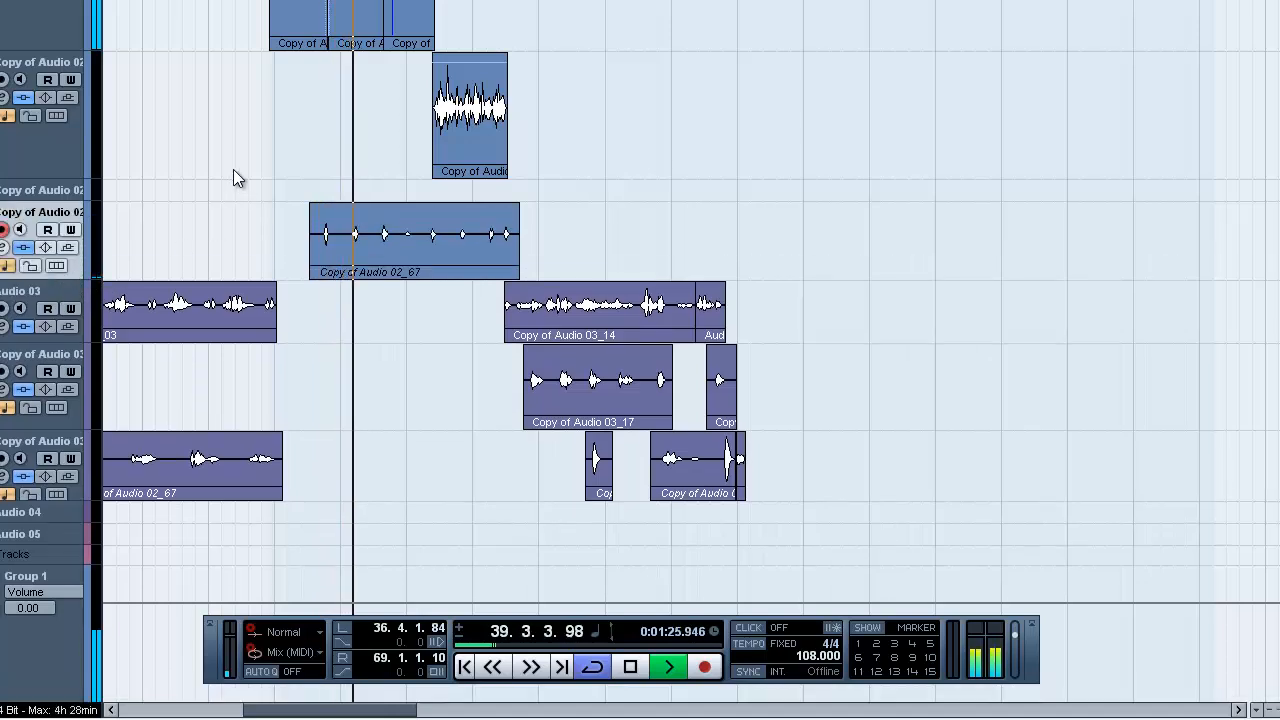